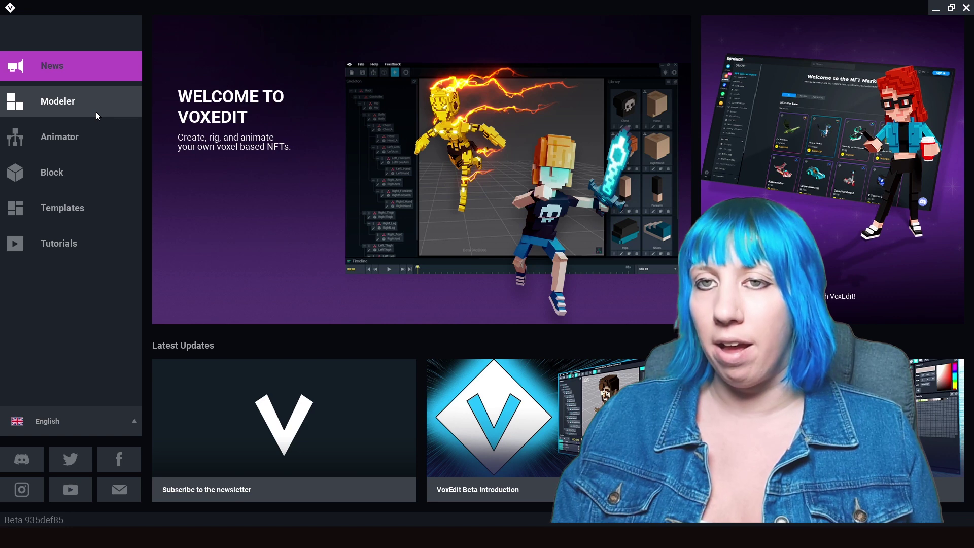
# - Create a new Animator asset named "toiler final" in the tutorial build folder
pyautogui.click(97, 146)
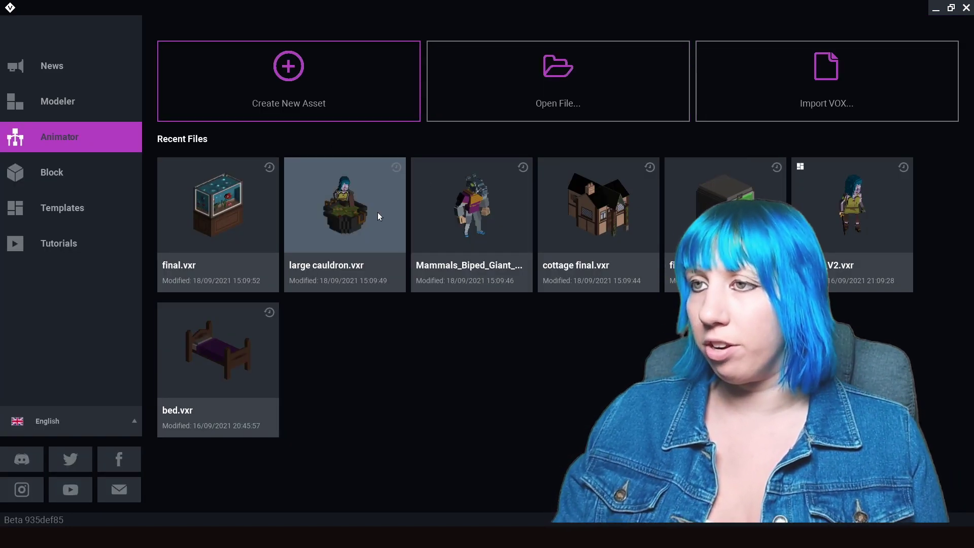
pyautogui.click(333, 97)
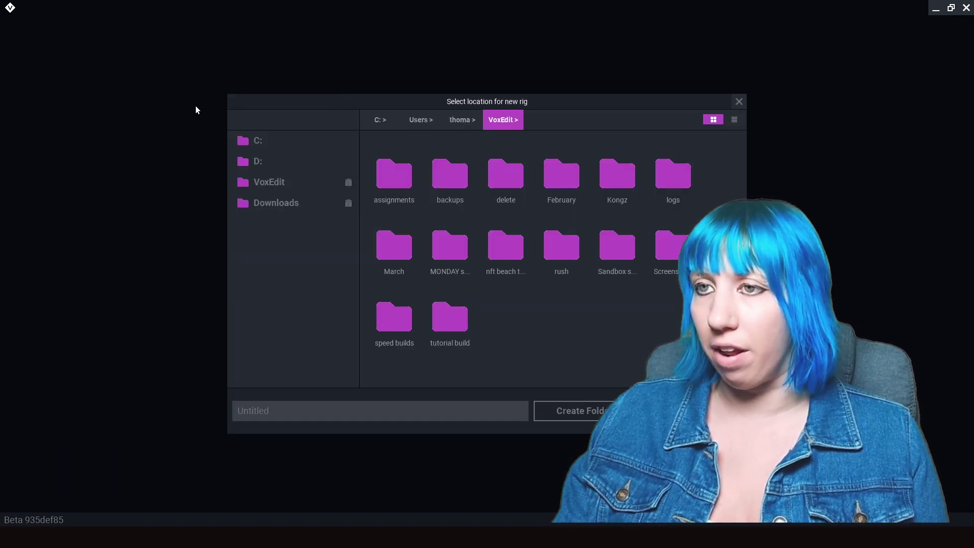
pyautogui.doubleClick(452, 330)
pyautogui.click(370, 415)
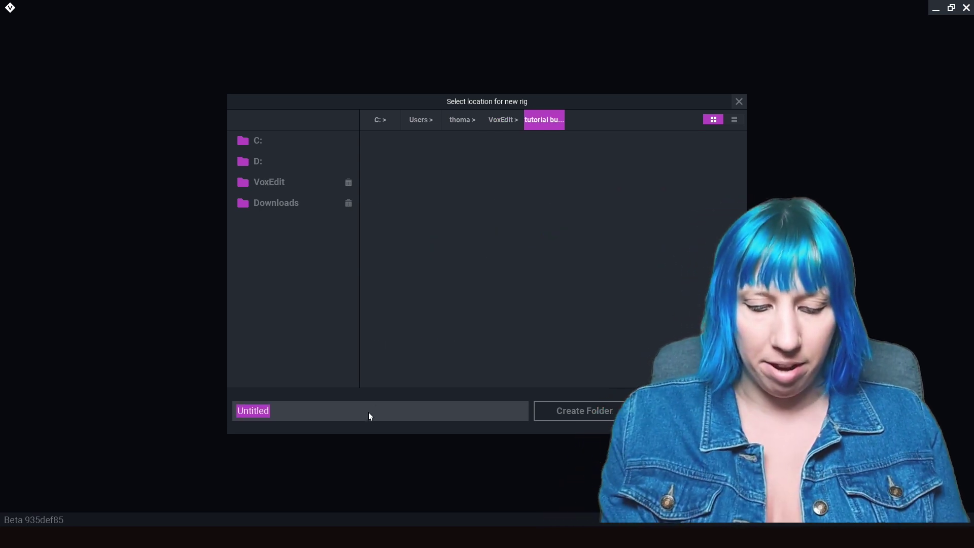
pyautogui.write('toiler fina')
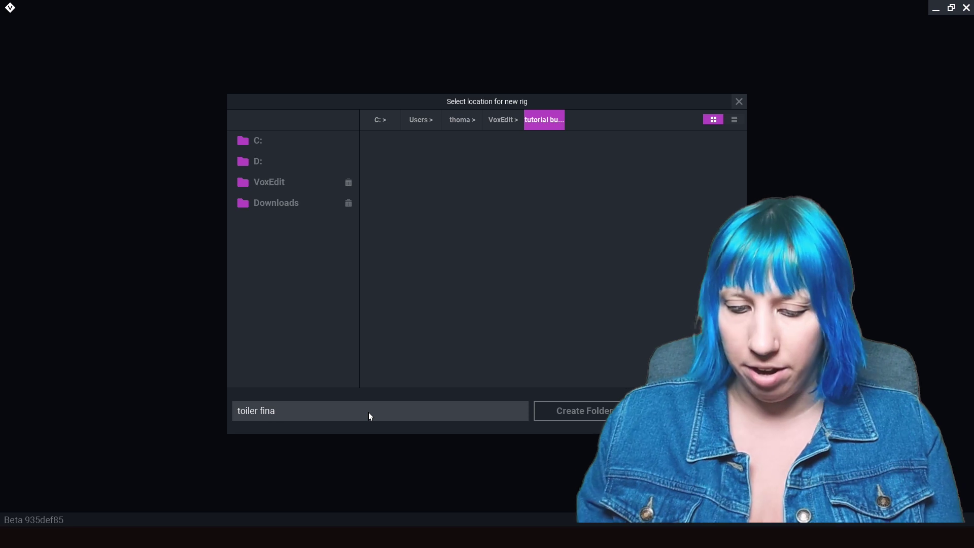
pyautogui.write('l')
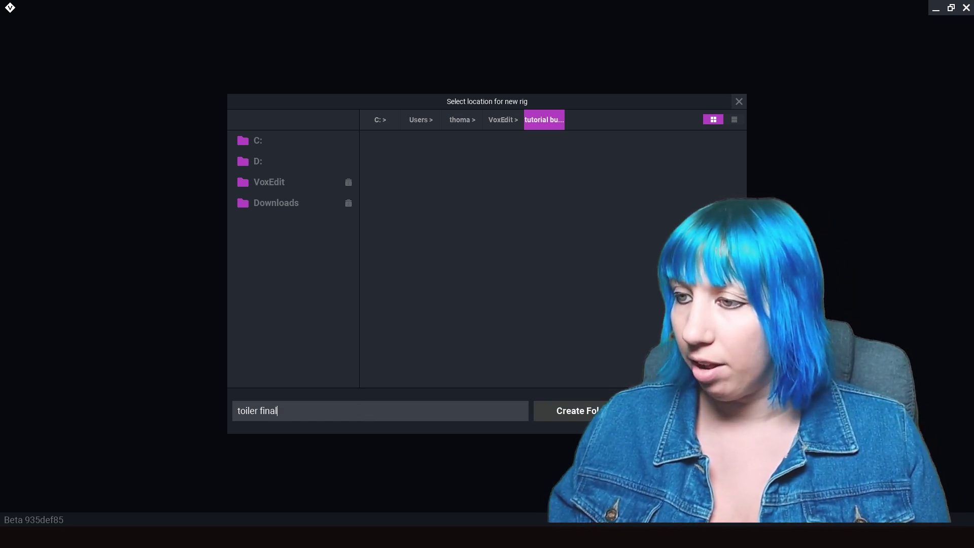
pyautogui.press('Return')
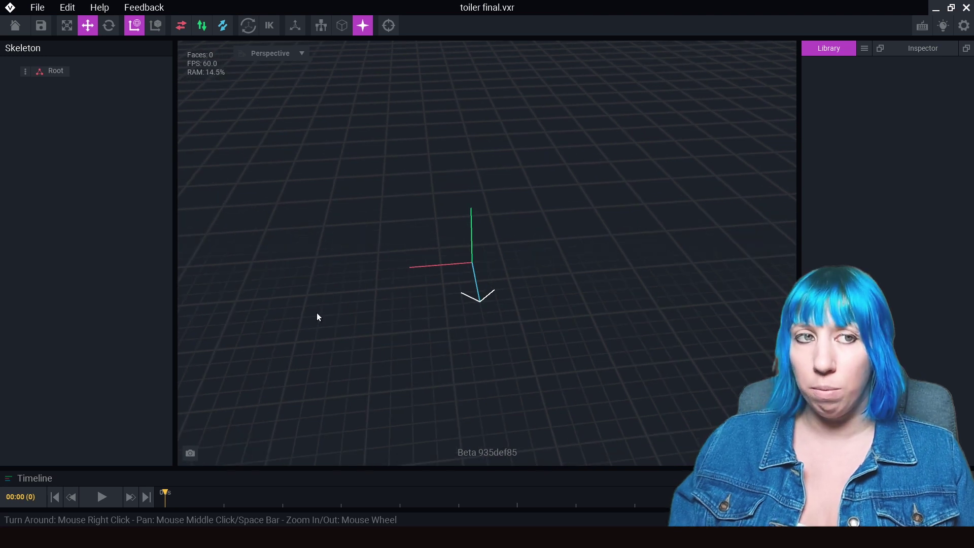
# - Review the shortcut list and the color theme options in the preferences, then close them unchanged
pyautogui.scroll(-1, 479, 240)
pyautogui.moveTo(433, 217); pyautogui.dragTo(425, 98, button='right')
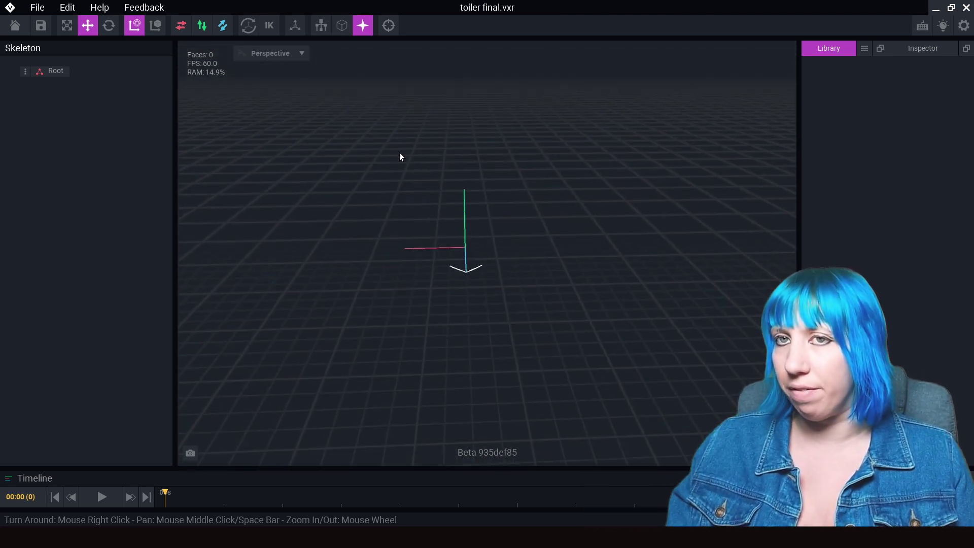
pyautogui.click(32, 8)
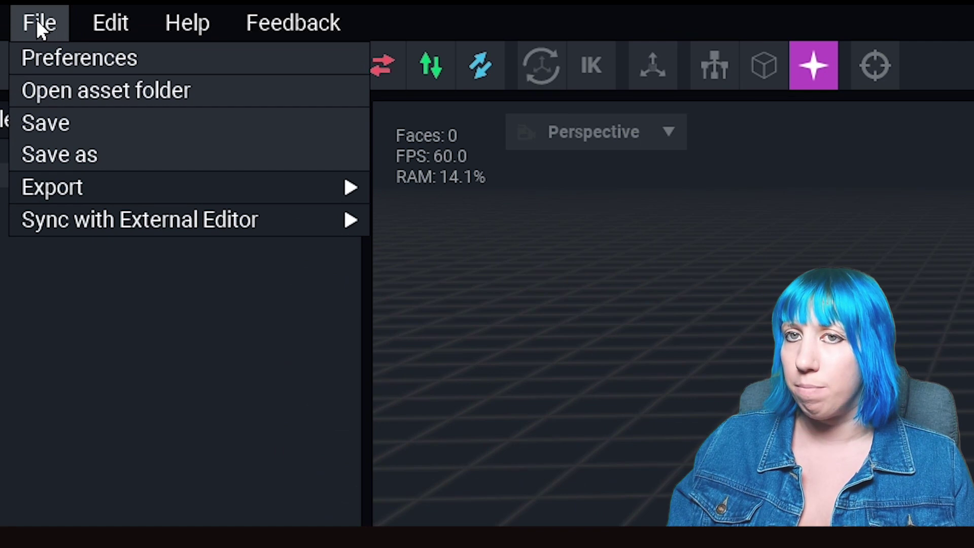
pyautogui.click(65, 61)
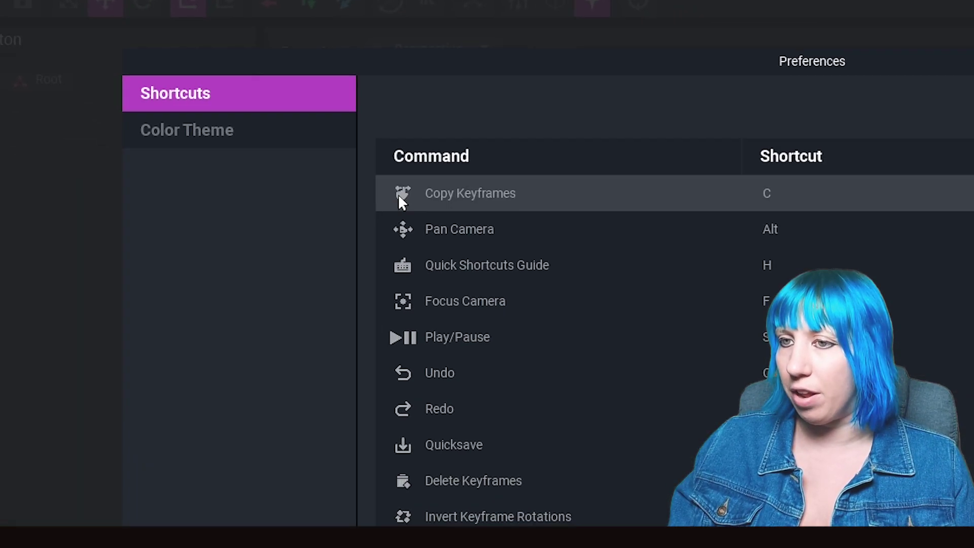
pyautogui.click(164, 99)
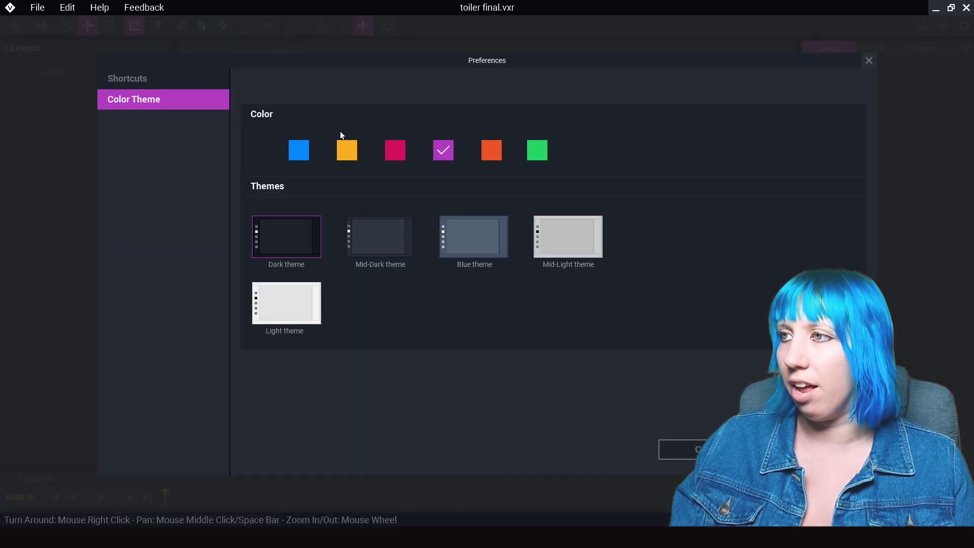
pyautogui.click(867, 61)
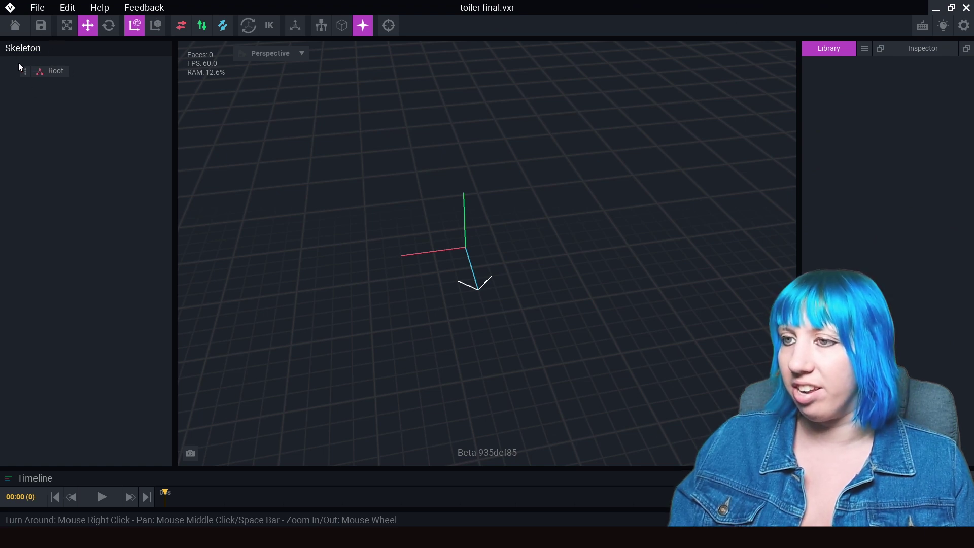
# - Inspect the empty scene's axes, expand the timeline to view its animation area, and collapse it again
pyautogui.scroll(5, 481, 269)
pyautogui.moveTo(468, 257); pyautogui.dragTo(486, 277, button='right')
pyautogui.scroll(4, 485, 277)
pyautogui.scroll(-3, 485, 294)
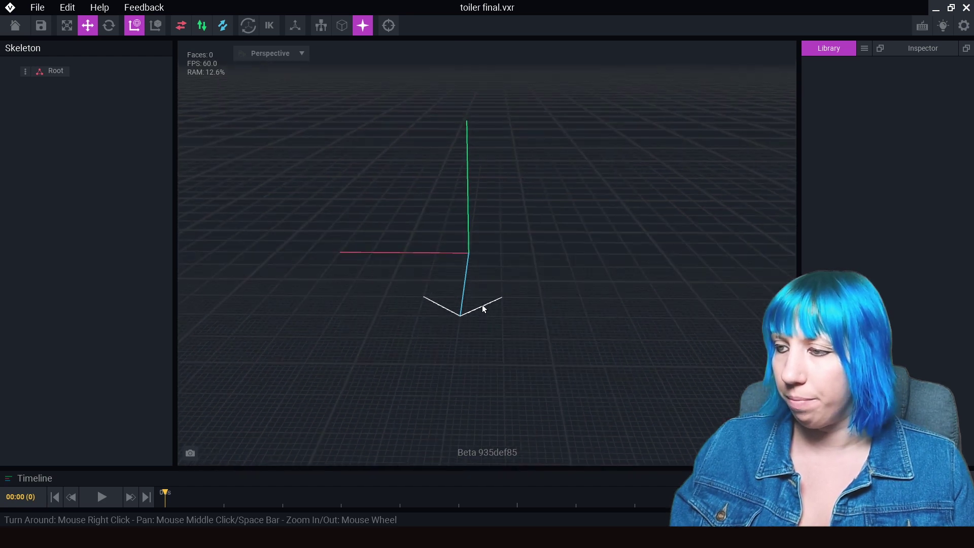
pyautogui.click(212, 477)
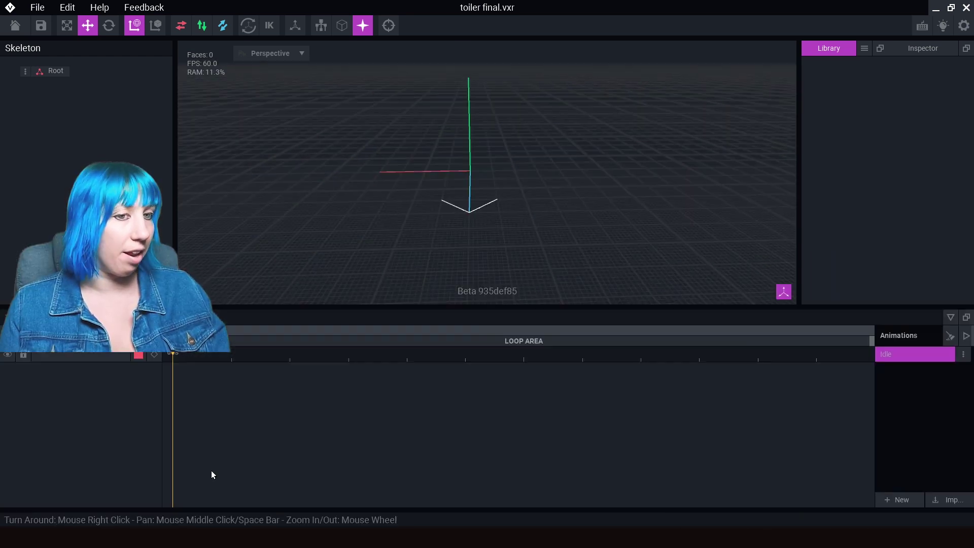
pyautogui.click(950, 318)
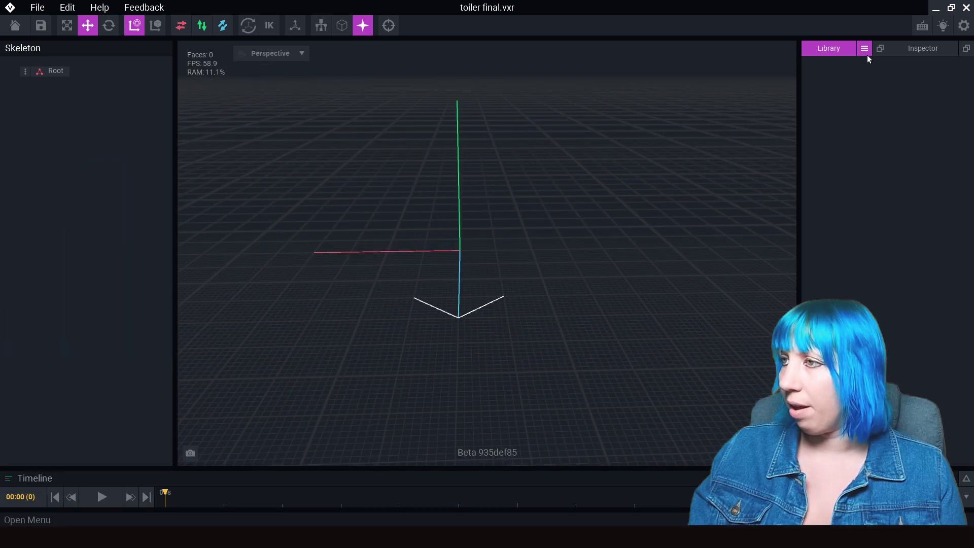
# - Import the water VXM model from the Toilets folder into the library
pyautogui.click(867, 55)
pyautogui.click(882, 78)
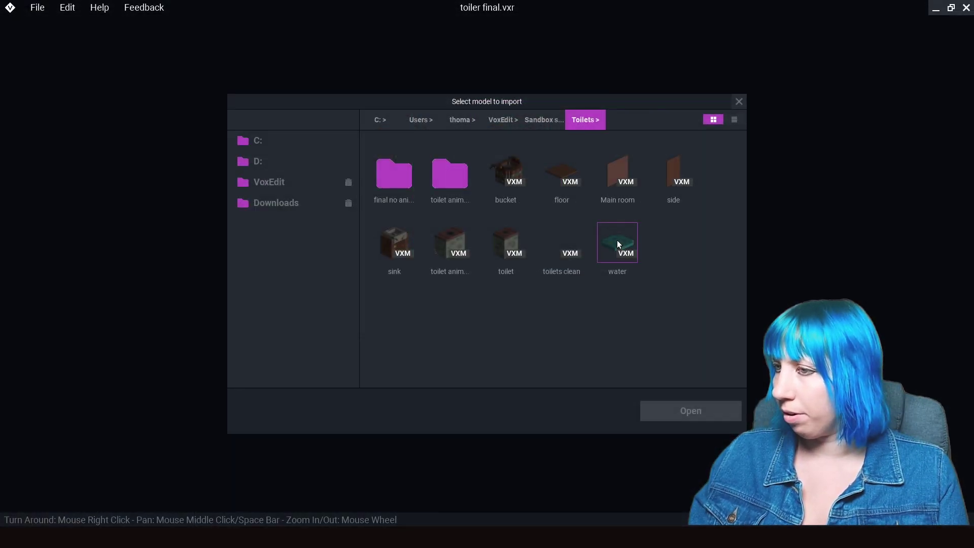
pyautogui.click(617, 241)
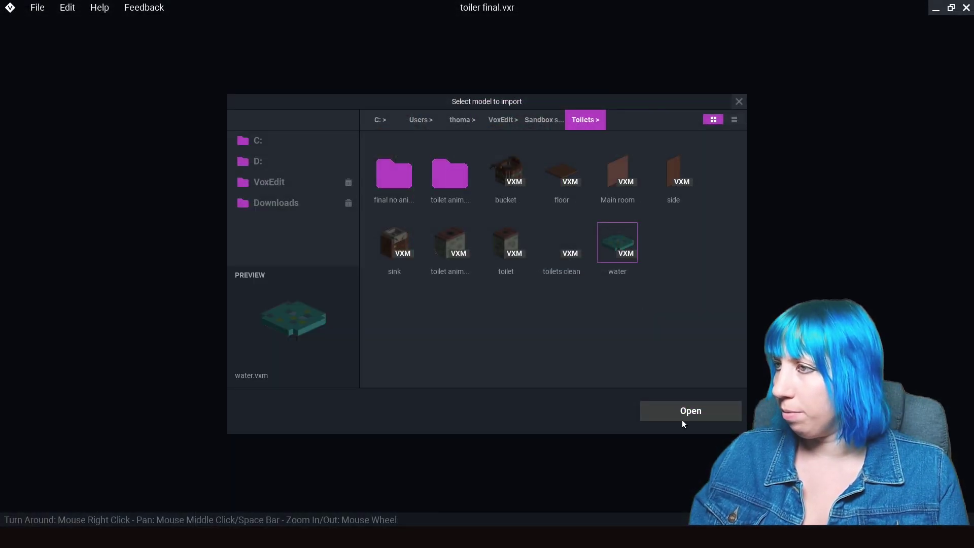
pyautogui.click(682, 420)
# - Import the flow fill and water flow VXM models from the toilet animation subfolder into the library
pyautogui.click(859, 56)
pyautogui.click(903, 73)
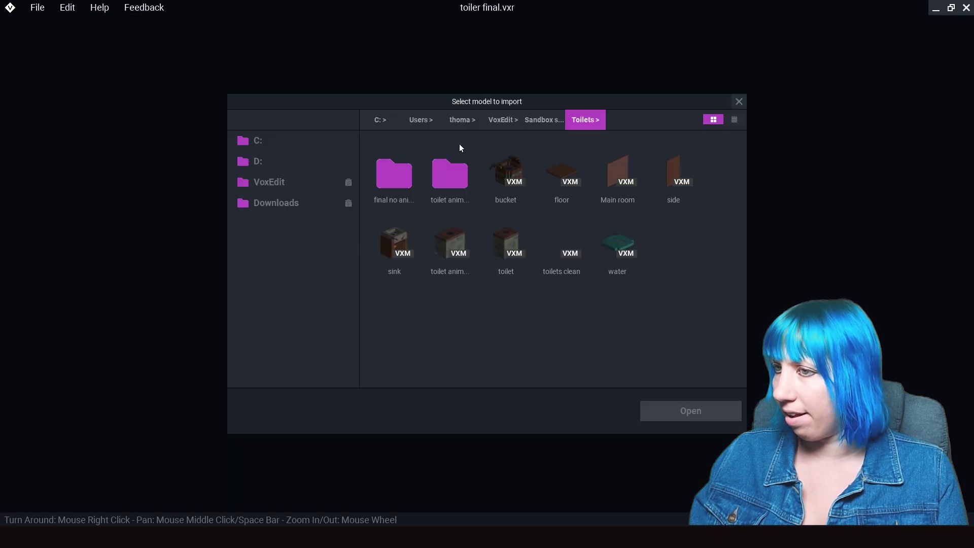
pyautogui.doubleClick(451, 172)
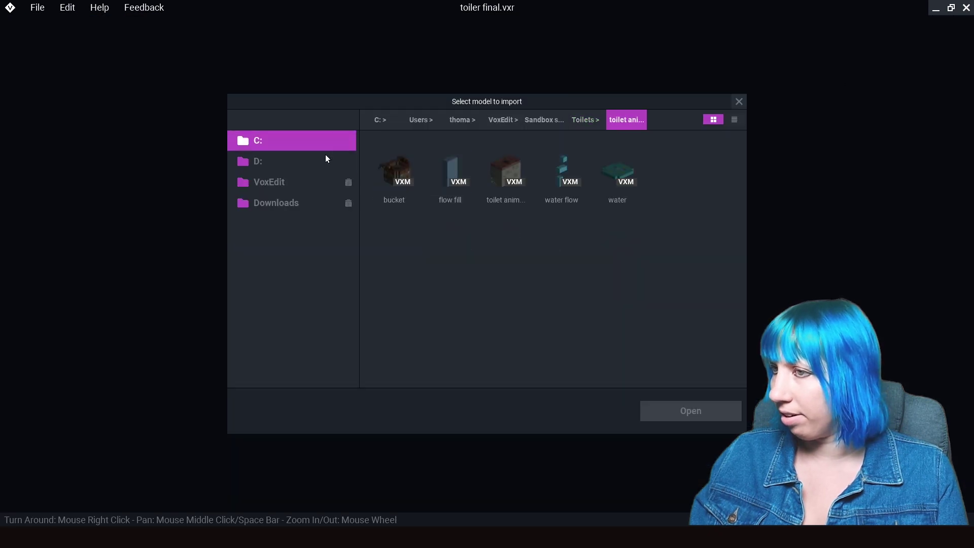
pyautogui.click(449, 170)
pyautogui.click(690, 411)
pyautogui.click(865, 51)
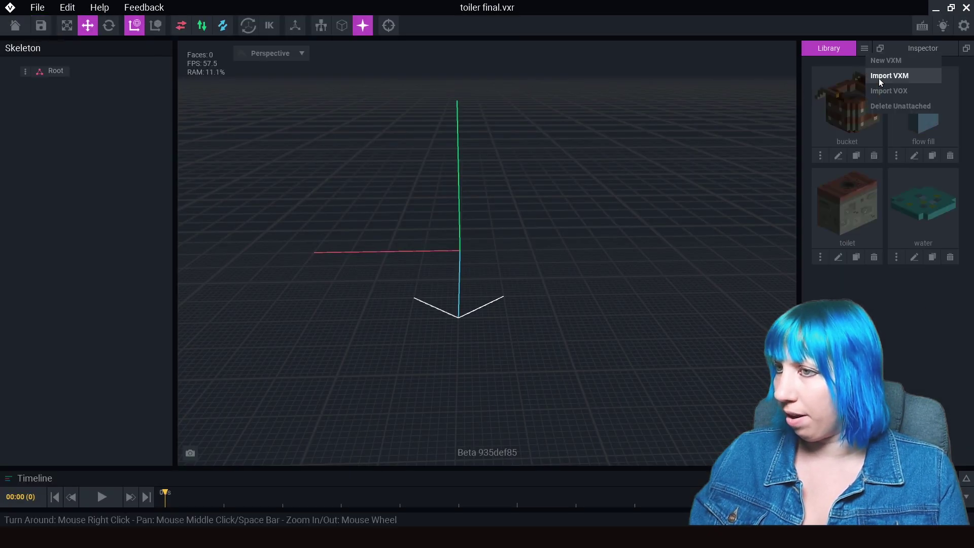
pyautogui.click(888, 75)
pyautogui.click(565, 175)
pyautogui.click(670, 410)
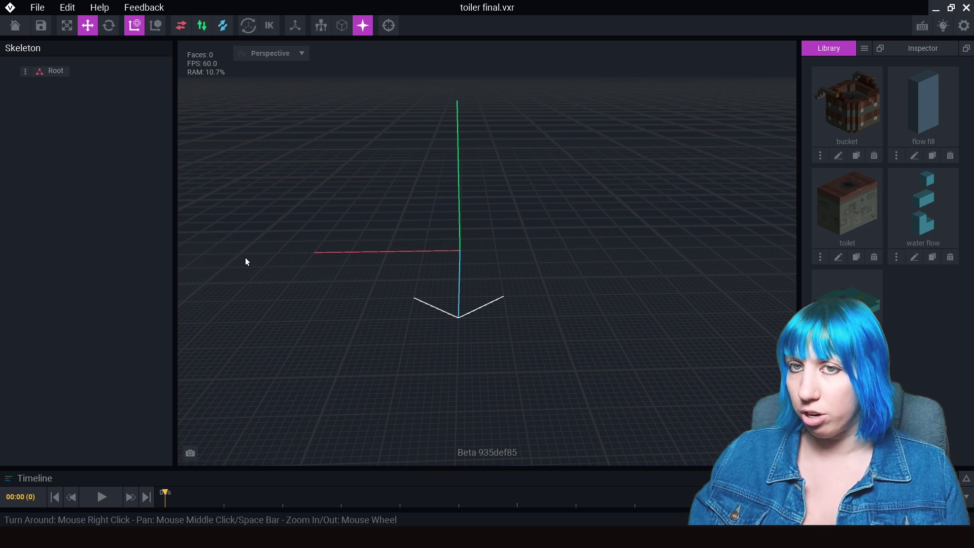
# - Create a child node named "control node" under Root in the skeleton
pyautogui.click(25, 72)
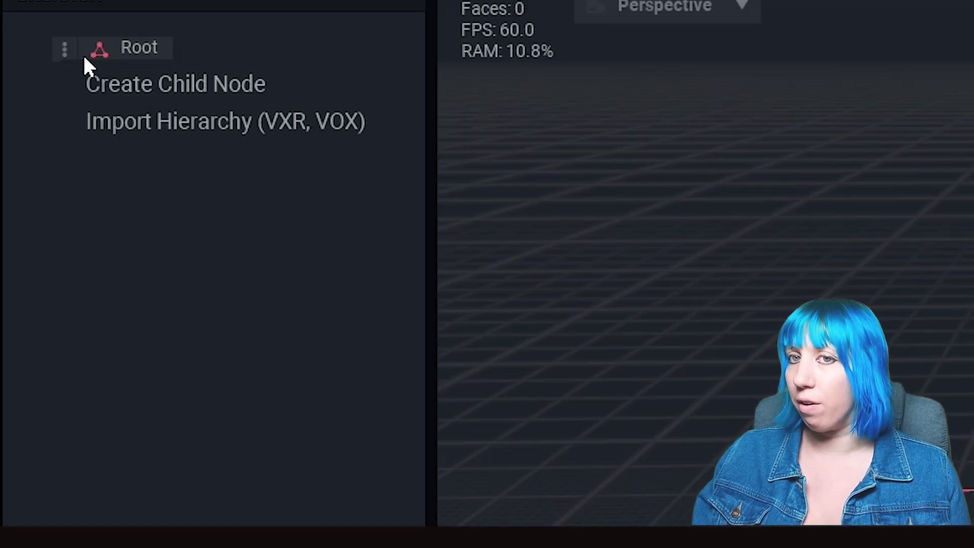
pyautogui.click(63, 48)
pyautogui.click(110, 71)
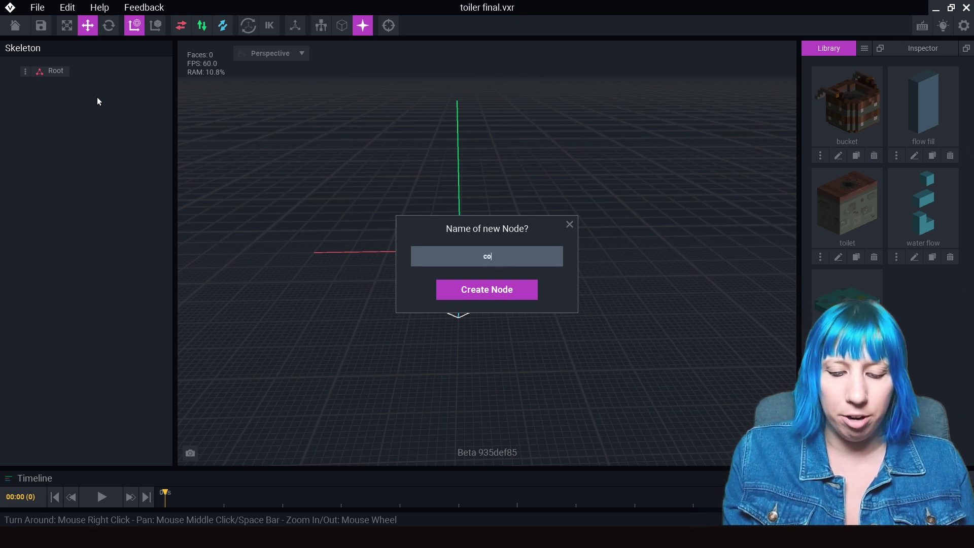
pyautogui.write('control node')
pyautogui.press('Return')
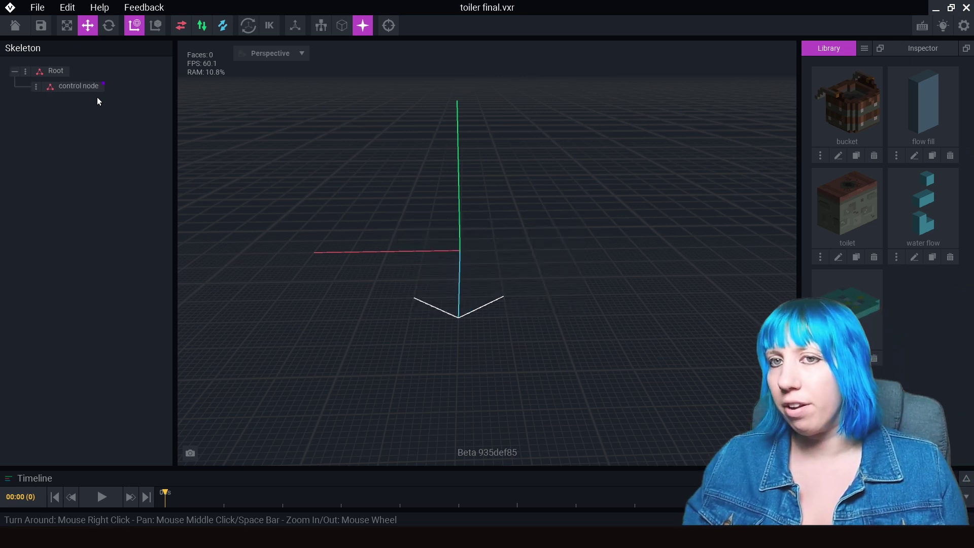
# - Select the control node and examine its bounding box and move gizmo around the scene's origin
pyautogui.click(62, 85)
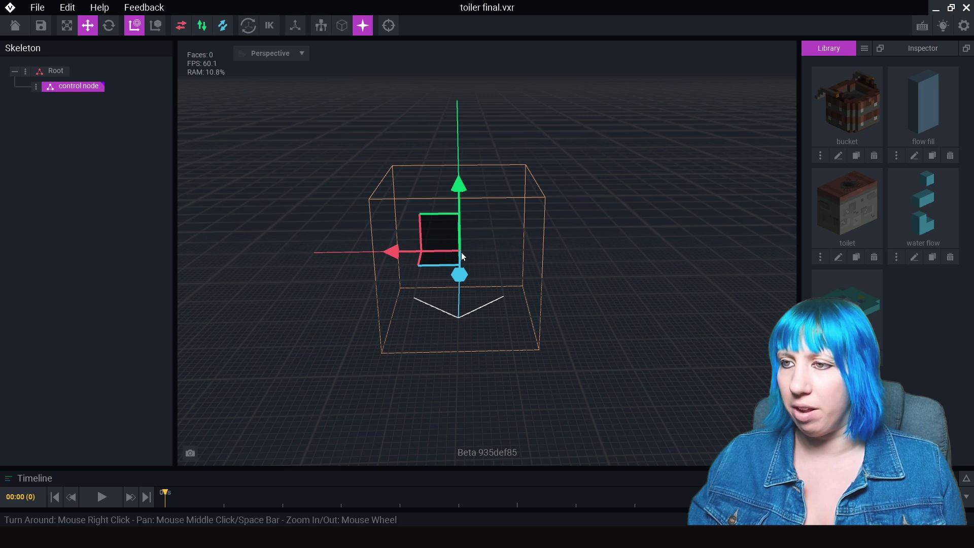
pyautogui.click(548, 320)
pyautogui.moveTo(549, 321); pyautogui.dragTo(322, 272, button='right')
pyautogui.click(76, 86)
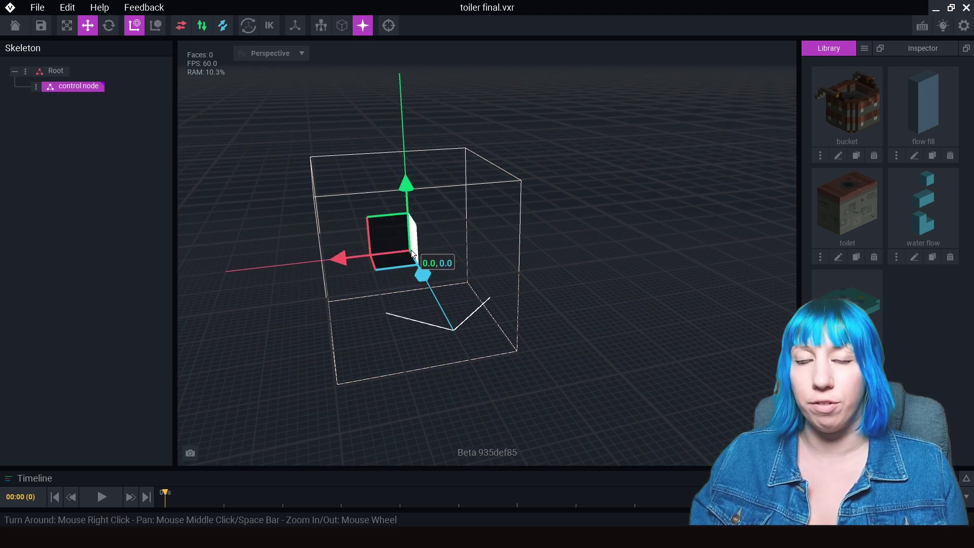
pyautogui.moveTo(397, 253); pyautogui.dragTo(520, 297, button='right')
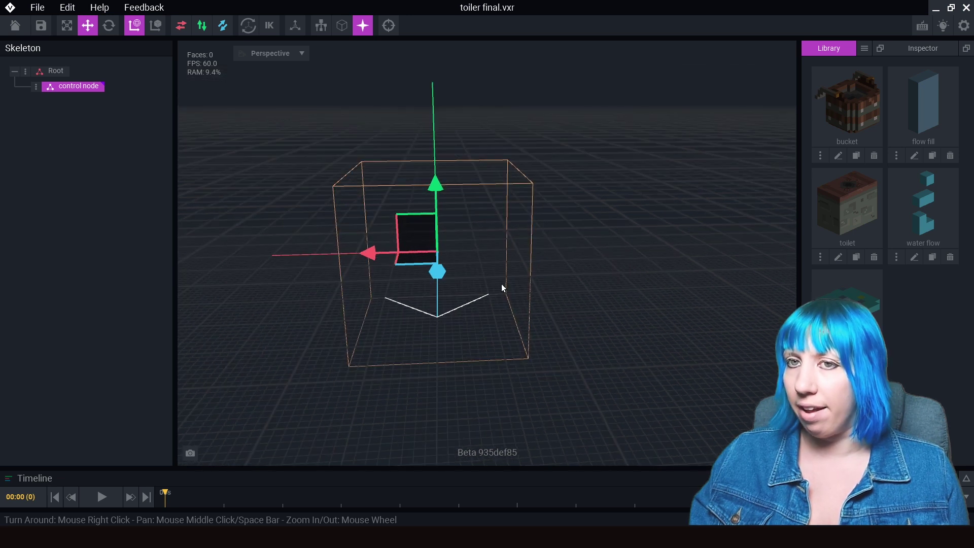
# - Create a child node named "toilet" under the control node
pyautogui.click(36, 87)
pyautogui.click(74, 111)
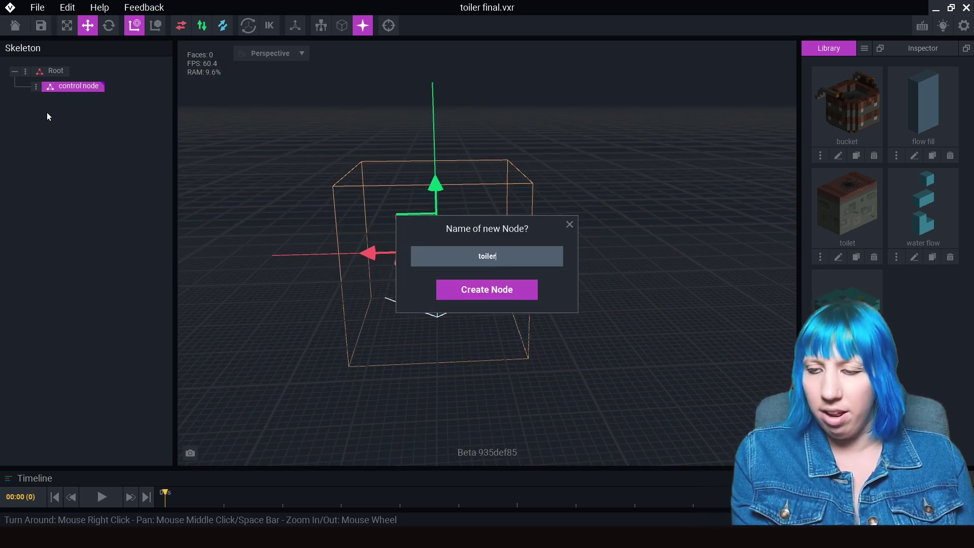
pyautogui.write('toiler')
pyautogui.press('BackSpace')
pyautogui.write('t')
pyautogui.press('Return')
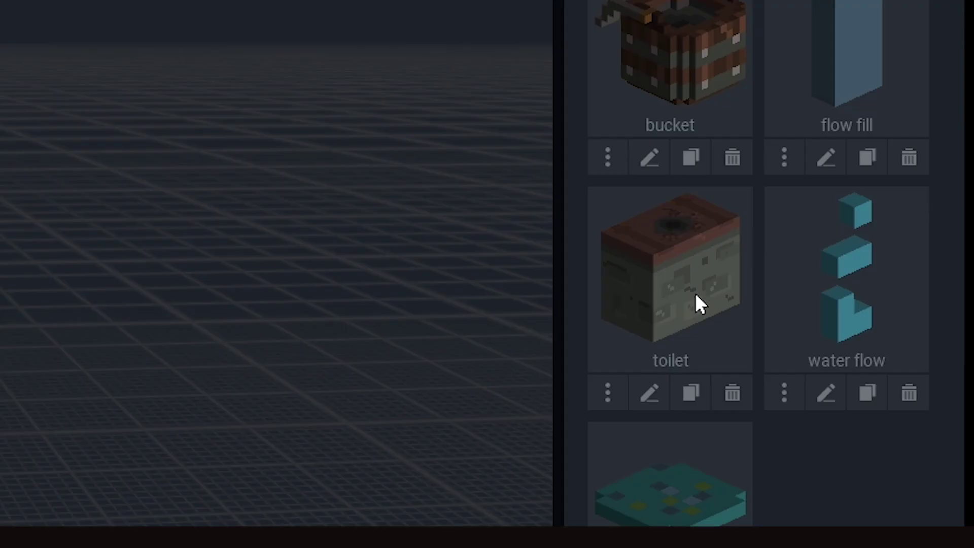
# - Attach the toilet model from the library to the toilet node and check its placement
pyautogui.moveTo(702, 297); pyautogui.dragTo(153, 213)
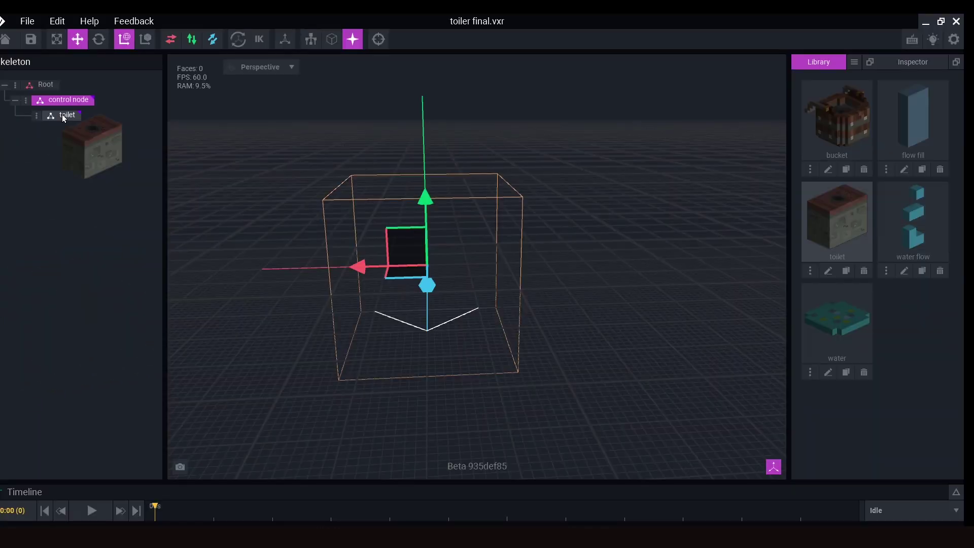
pyautogui.moveTo(64, 118); pyautogui.dragTo(79, 104)
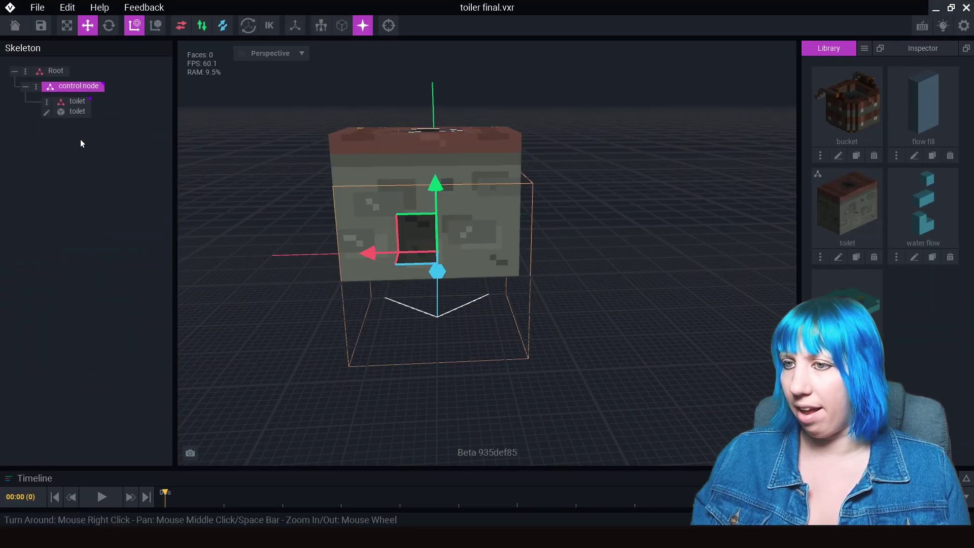
pyautogui.moveTo(396, 233); pyautogui.dragTo(395, 234, button='right')
pyautogui.scroll(-3, 396, 235)
pyautogui.click(623, 271)
pyautogui.moveTo(624, 271); pyautogui.dragTo(534, 274, button='right')
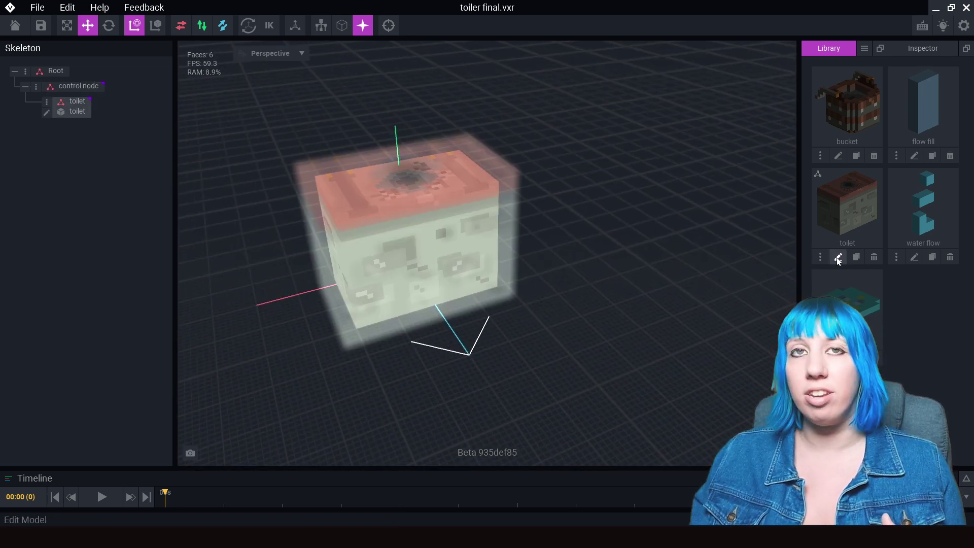
# - Open the toilet model from the library for editing
pyautogui.click(838, 259)
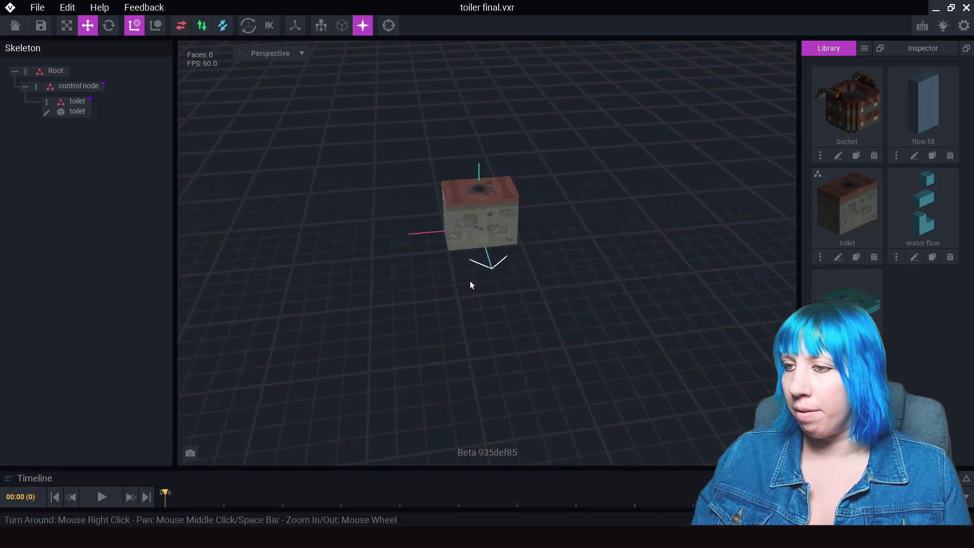
pyautogui.moveTo(470, 282); pyautogui.dragTo(496, 152, button='right')
pyautogui.scroll(4, 547, 344)
pyautogui.moveTo(453, 190); pyautogui.dragTo(934, 286, button='right')
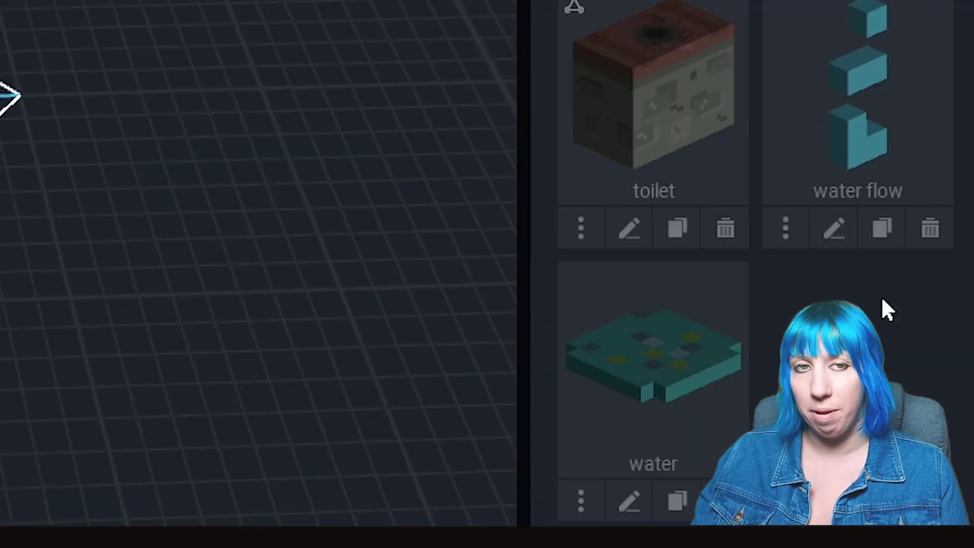
pyautogui.click(613, 235)
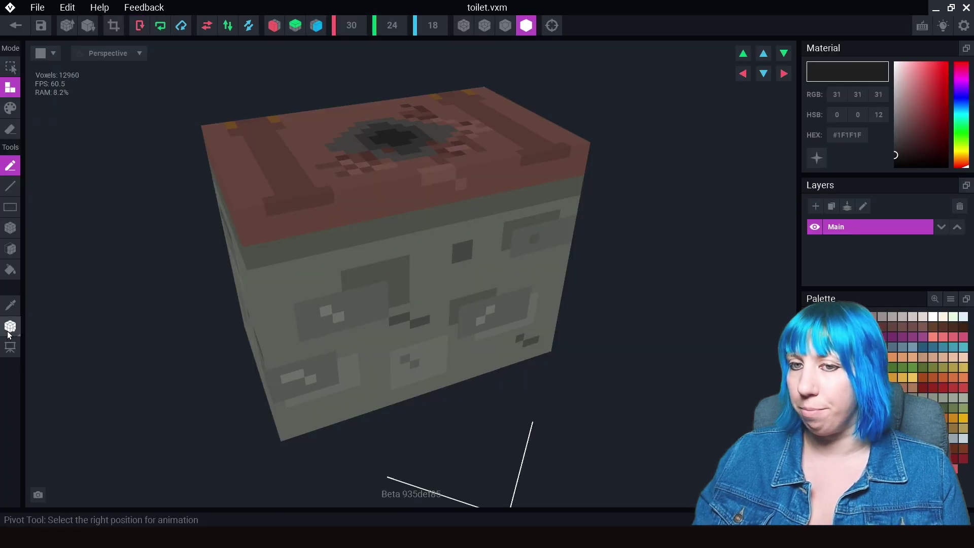
# - With the Pivot tool, shift the toilet's pivot freehand along its red axis and forward along its blue axis
pyautogui.click(8, 329)
pyautogui.moveTo(326, 332); pyautogui.dragTo(172, 381, button='right')
pyautogui.moveTo(300, 403); pyautogui.dragTo(280, 345, button='right')
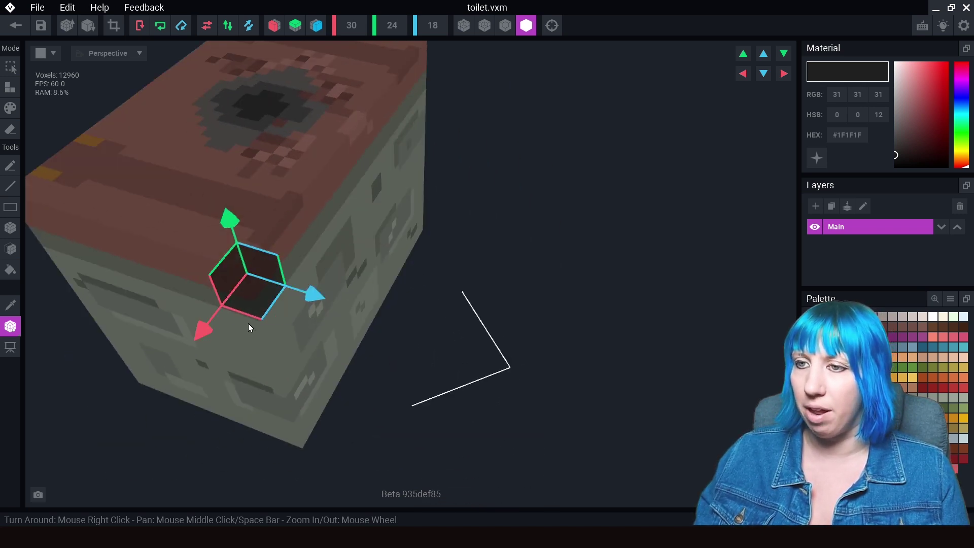
pyautogui.moveTo(212, 328); pyautogui.dragTo(297, 316, button='right')
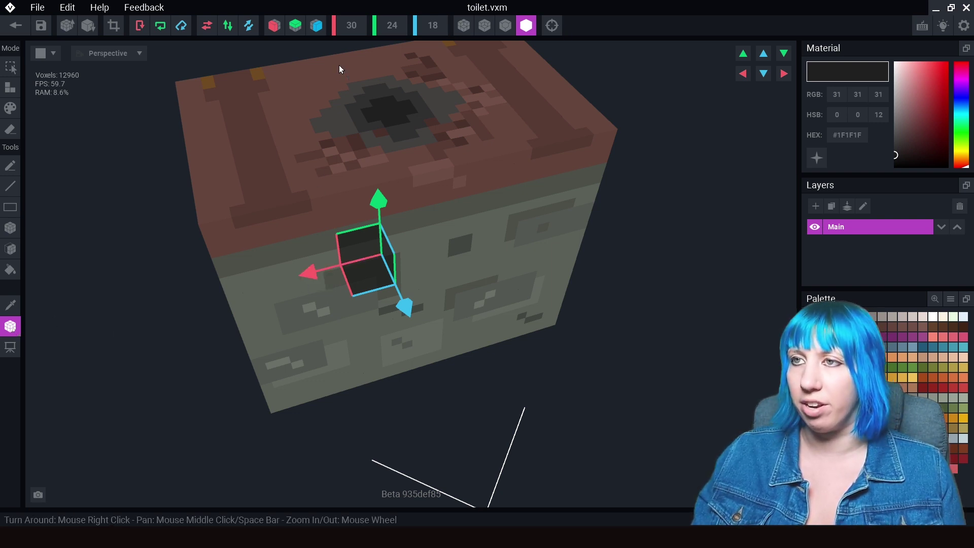
pyautogui.moveTo(310, 271); pyautogui.dragTo(300, 272)
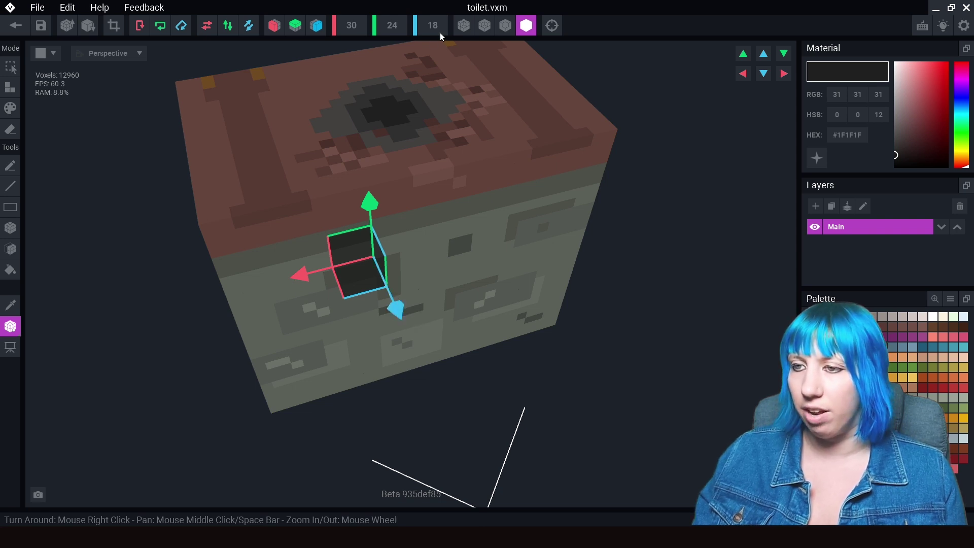
pyautogui.moveTo(396, 309); pyautogui.dragTo(416, 357)
pyautogui.scroll(-3, 479, 381)
pyautogui.moveTo(479, 380)
pyautogui.mouseDown(button='right')
pyautogui.moveTo(321, 343)
pyautogui.moveTo(468, 375)
pyautogui.mouseUp(button='right')
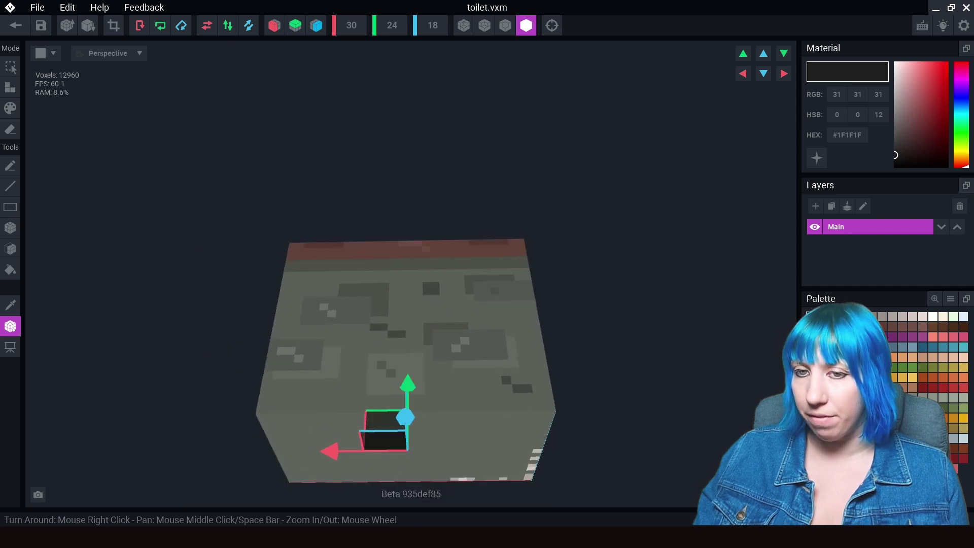
# - Try the pivot presets on the toilet model, using Set to Floor and Set to Center
pyautogui.click(18, 331)
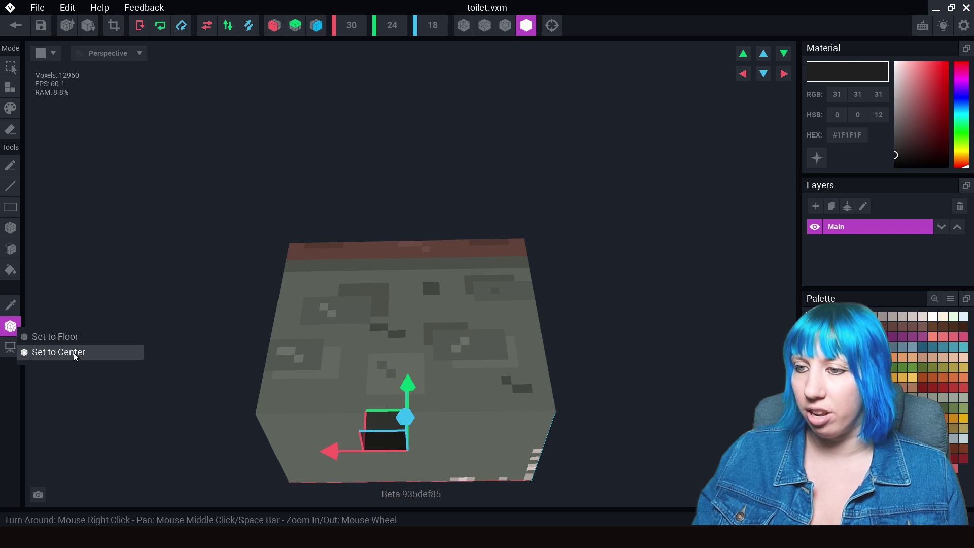
pyautogui.click(65, 333)
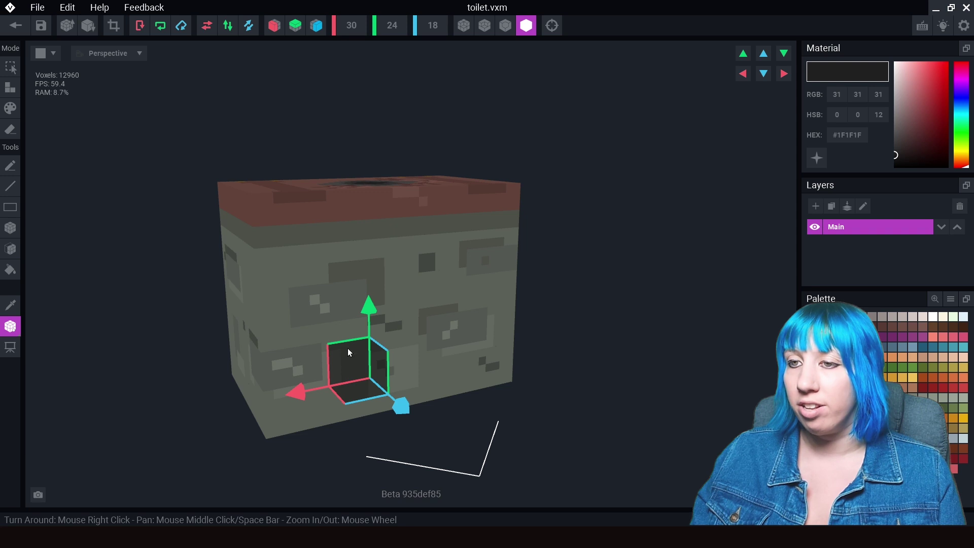
pyautogui.click(10, 326)
pyautogui.click(61, 355)
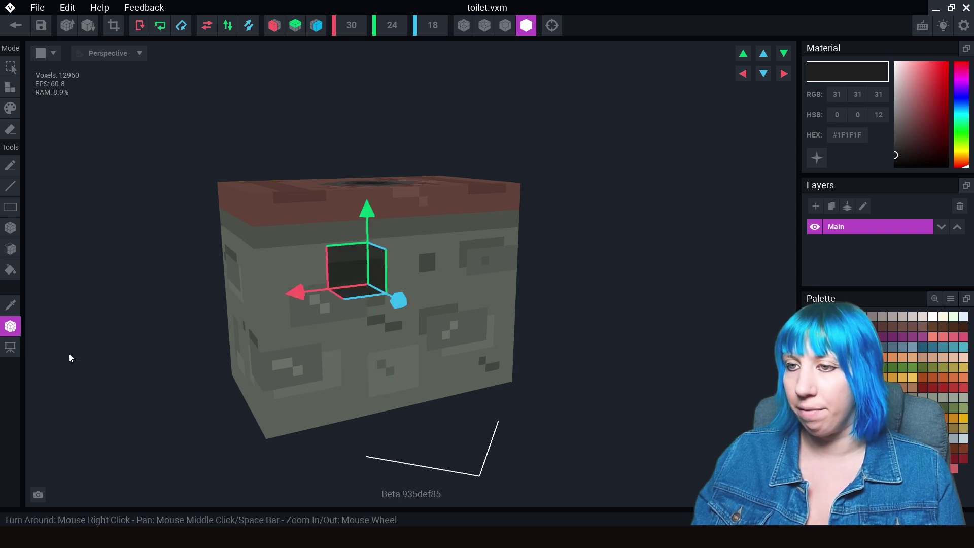
# - Apply Set to Floor to the toilet's pivot and return to the asset scene to check the model
pyautogui.rightClick(12, 327)
pyautogui.click(104, 337)
pyautogui.moveTo(278, 271); pyautogui.dragTo(259, 296, button='right')
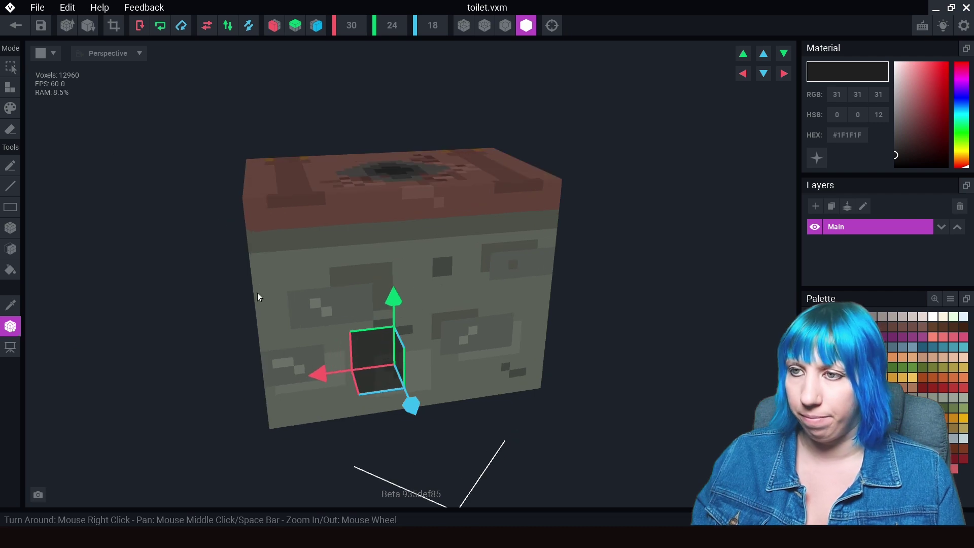
pyautogui.click(22, 30)
pyautogui.click(381, 196)
pyautogui.scroll(3, 398, 247)
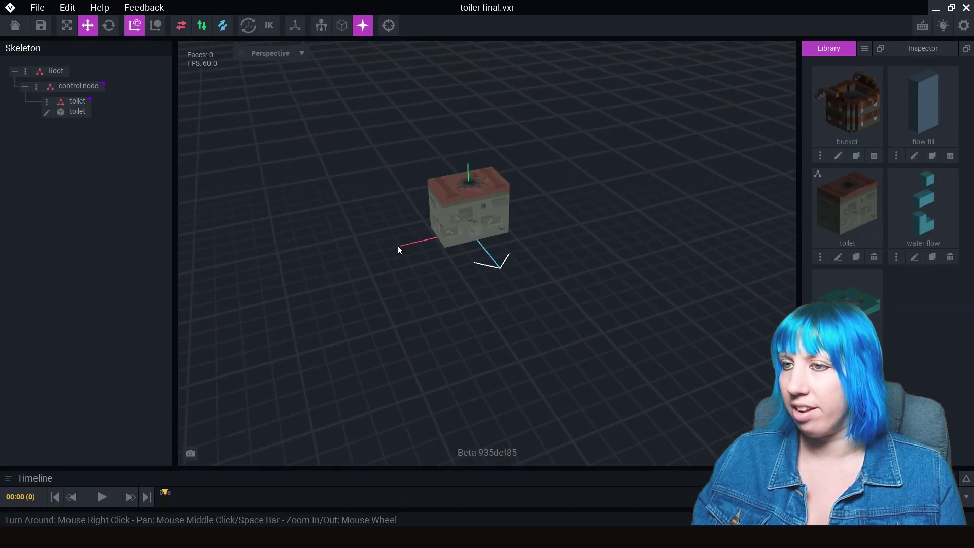
pyautogui.moveTo(404, 252); pyautogui.dragTo(405, 250, button='right')
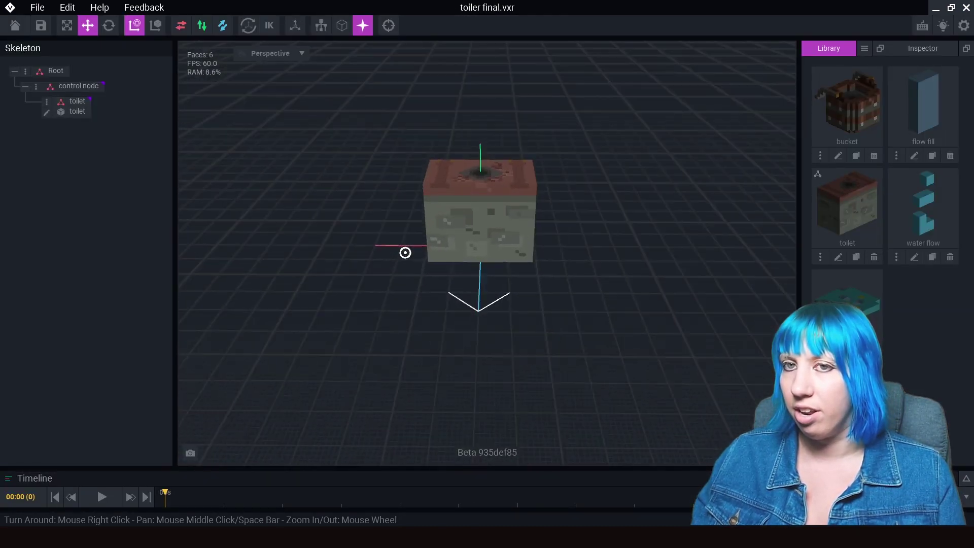
# - Create a child node named "bucket" under the control node
pyautogui.click(35, 87)
pyautogui.click(111, 245)
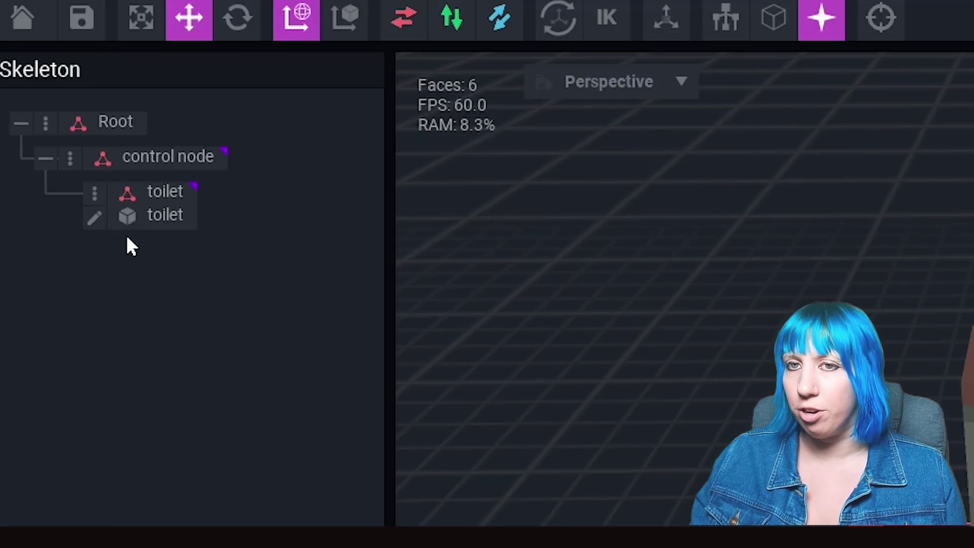
pyautogui.click(75, 158)
pyautogui.click(211, 215)
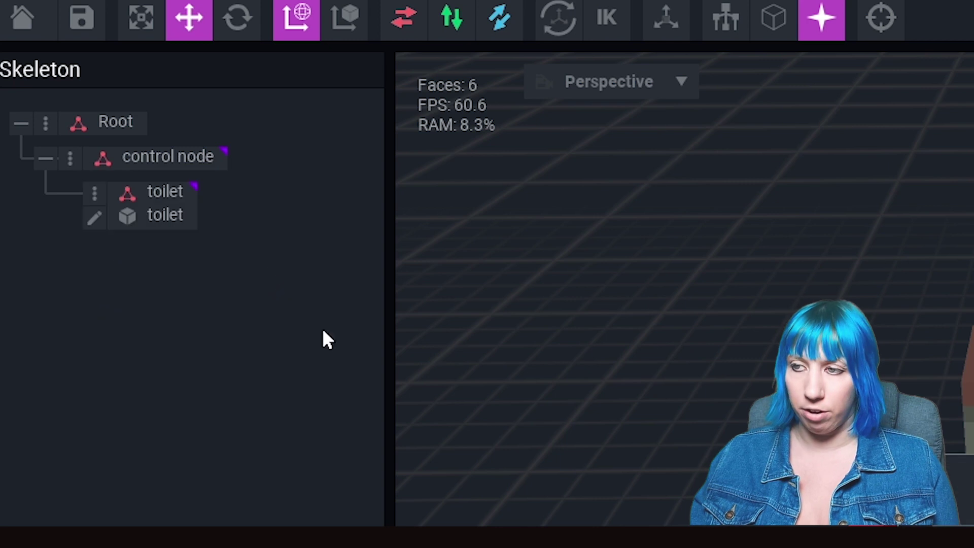
pyautogui.press('Return')
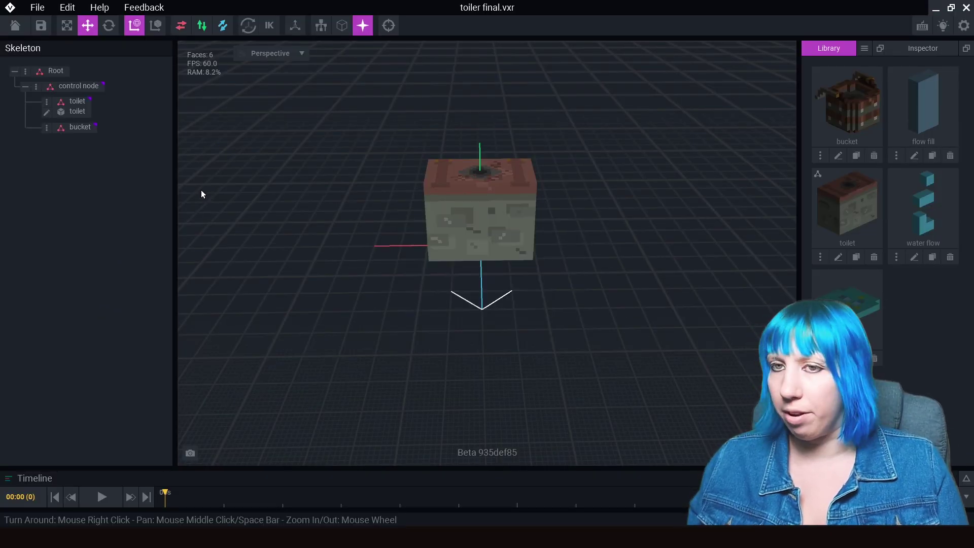
# - Attach the bucket model from the library to the bucket node and place it beside the toilet
pyautogui.moveTo(847, 112); pyautogui.dragTo(78, 134)
pyautogui.scroll(5, 526, 309)
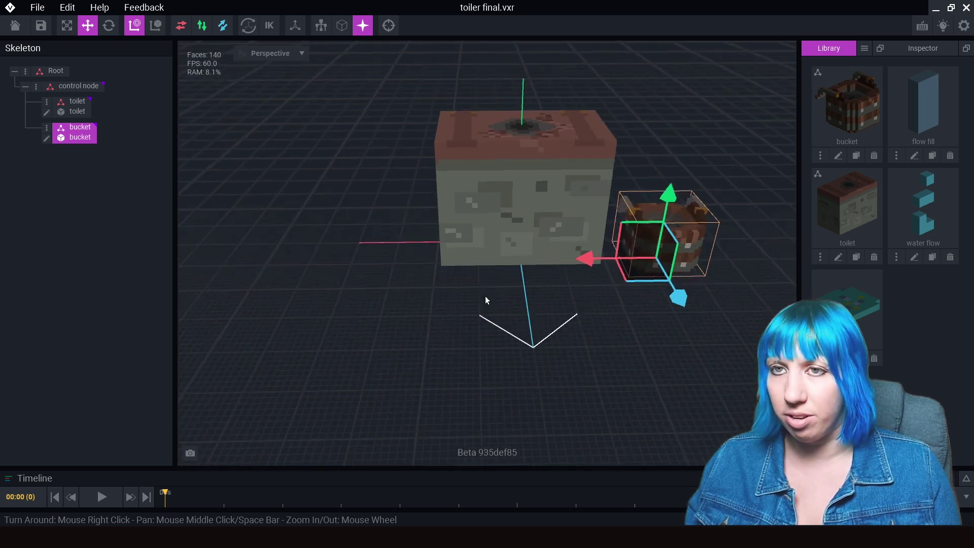
pyautogui.moveTo(448, 306)
pyautogui.mouseDown(button='right')
pyautogui.moveTo(517, 335)
pyautogui.moveTo(463, 318)
pyautogui.mouseUp(button='right')
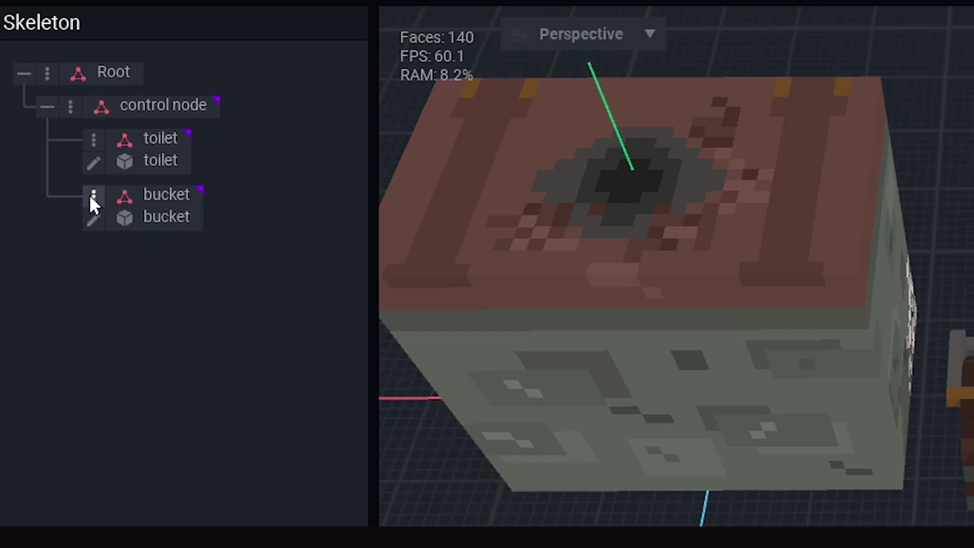
# - Create a child node named "water" under the bucket node
pyautogui.click(47, 127)
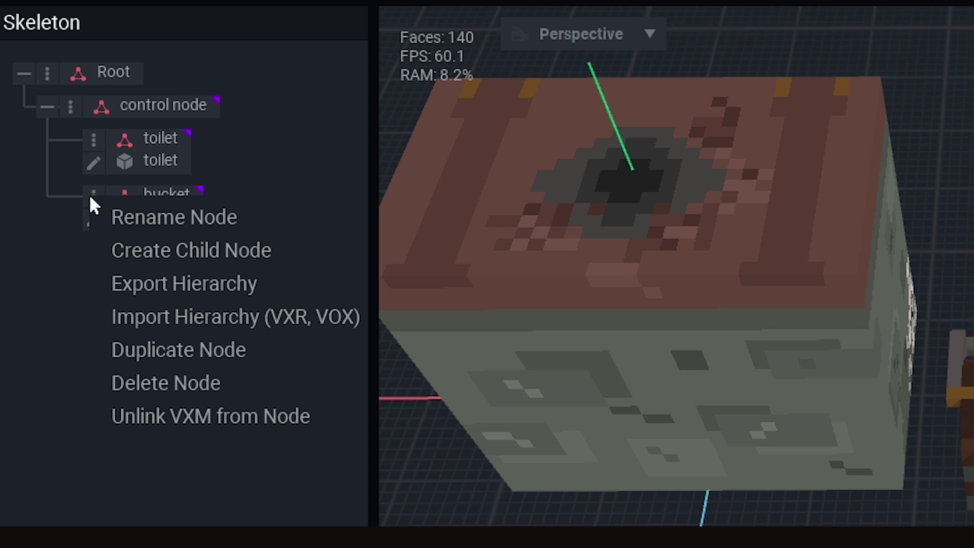
pyautogui.click(284, 173)
pyautogui.click(92, 188)
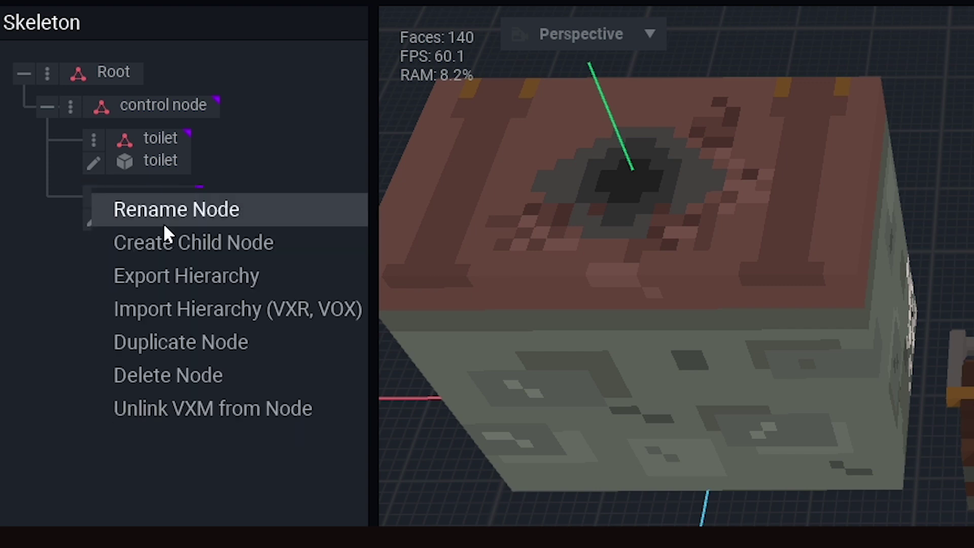
pyautogui.click(182, 242)
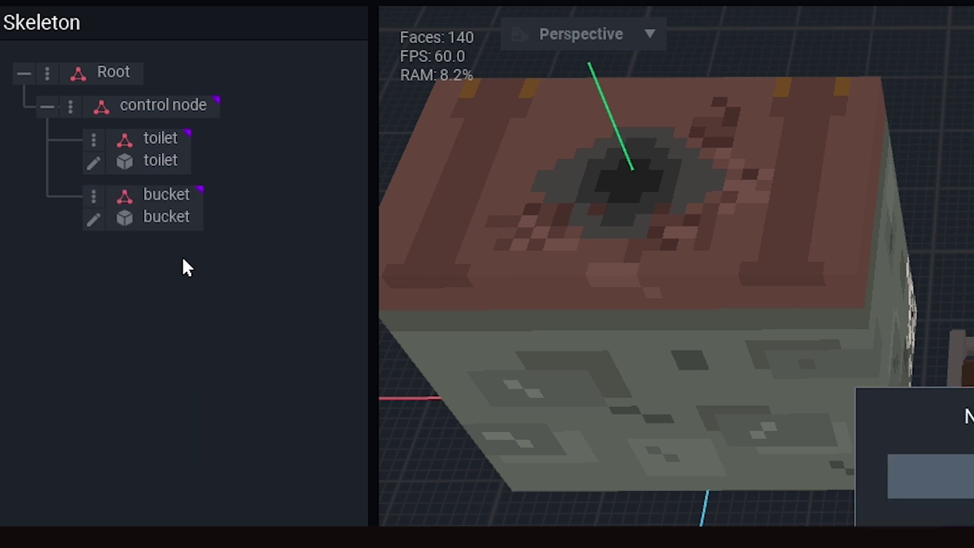
pyautogui.write('water')
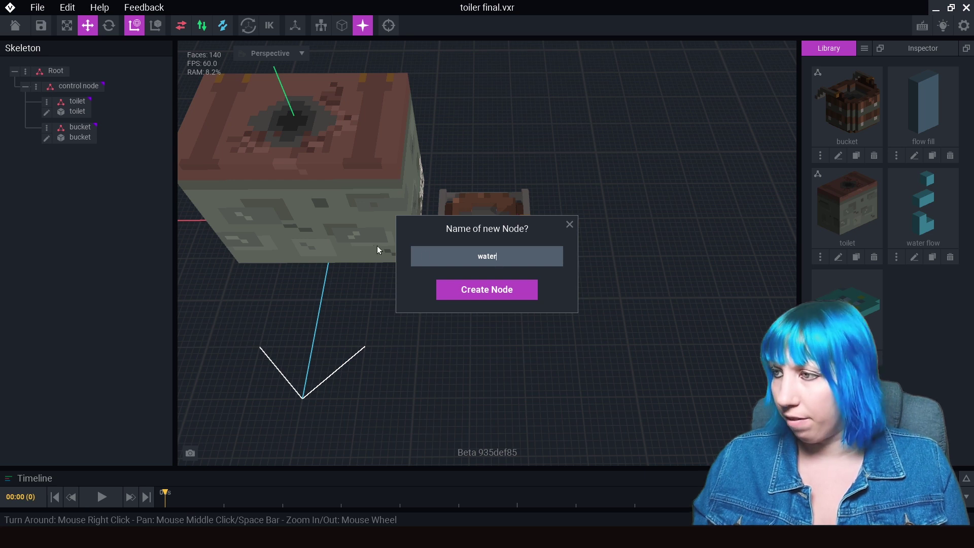
pyautogui.click(497, 293)
# - Attach the water model to the water node and raise it to the top opening of the bucket
pyautogui.moveTo(852, 304); pyautogui.dragTo(90, 159)
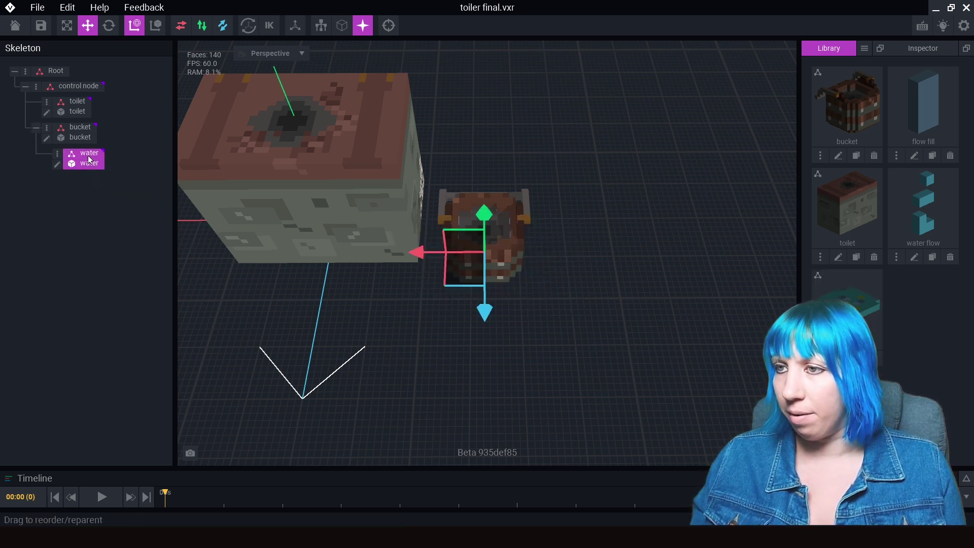
pyautogui.click(88, 159)
pyautogui.scroll(5, 513, 254)
pyautogui.moveTo(513, 253); pyautogui.dragTo(518, 292, button='middle')
pyautogui.moveTo(471, 212); pyautogui.dragTo(463, 169)
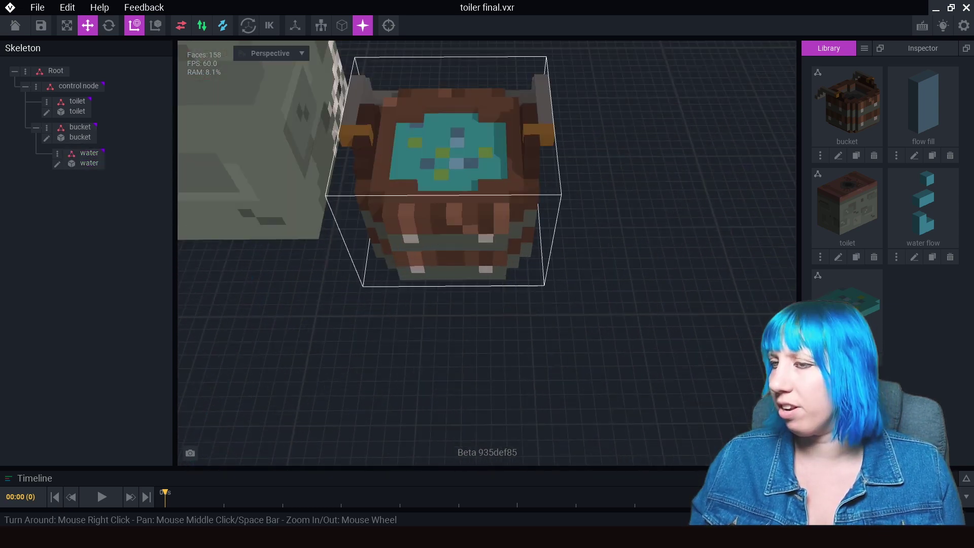
# - Select the bucket node and test its vertical movement to check that the water follows it
pyautogui.moveTo(548, 218); pyautogui.dragTo(528, 239, button='right')
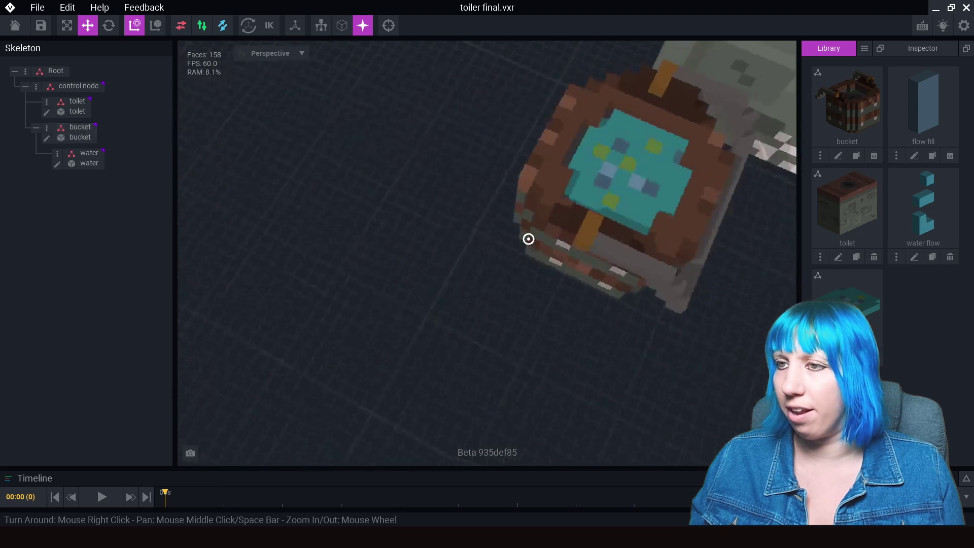
pyautogui.click(528, 239)
pyautogui.moveTo(80, 137); pyautogui.dragTo(84, 141)
pyautogui.click(82, 137)
pyautogui.moveTo(462, 166); pyautogui.dragTo(483, 186)
pyautogui.scroll(-4, 483, 190)
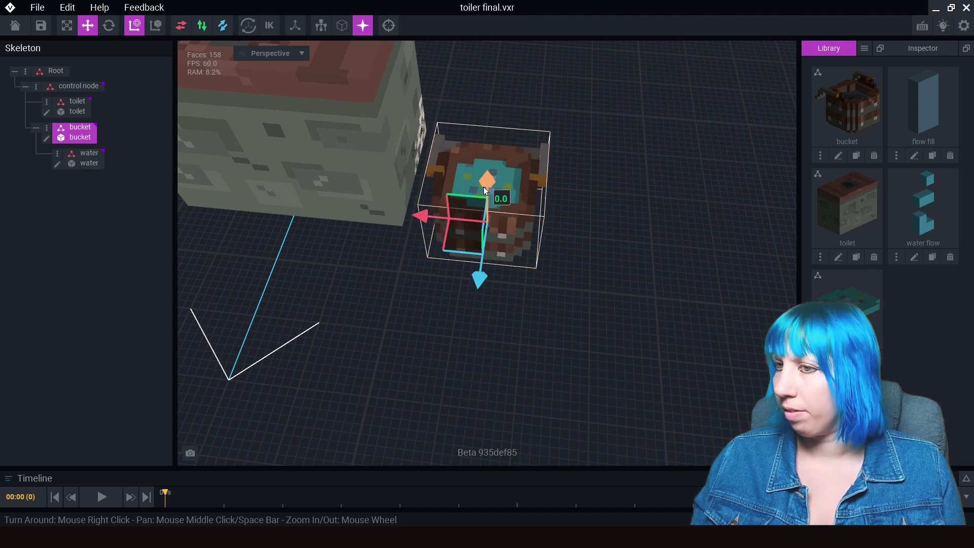
# - Examine the placement of the bucket and its water beside the toilet from several angles
pyautogui.moveTo(681, 290); pyautogui.dragTo(531, 294, button='right')
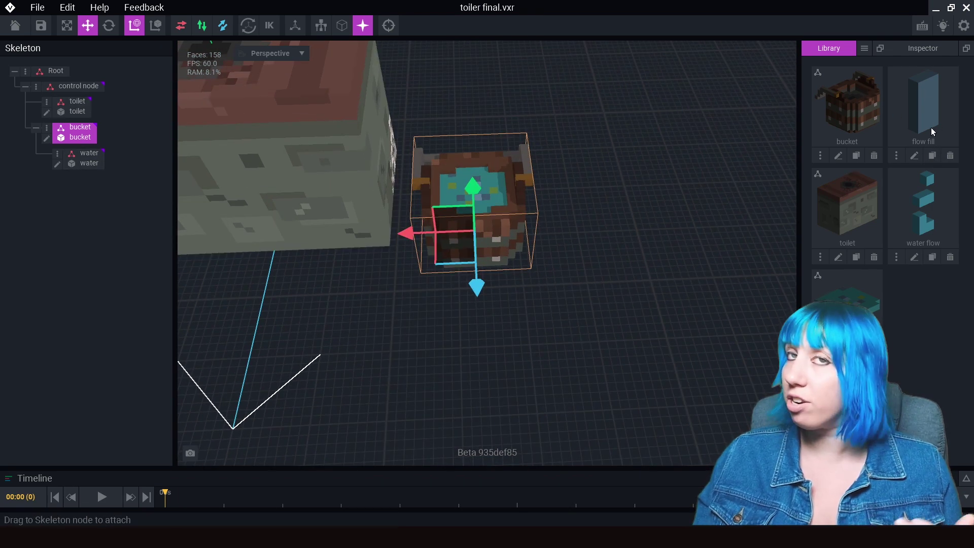
pyautogui.moveTo(508, 249); pyautogui.dragTo(543, 244, button='right')
pyautogui.click(658, 327)
pyautogui.moveTo(659, 327); pyautogui.dragTo(562, 303, button='right')
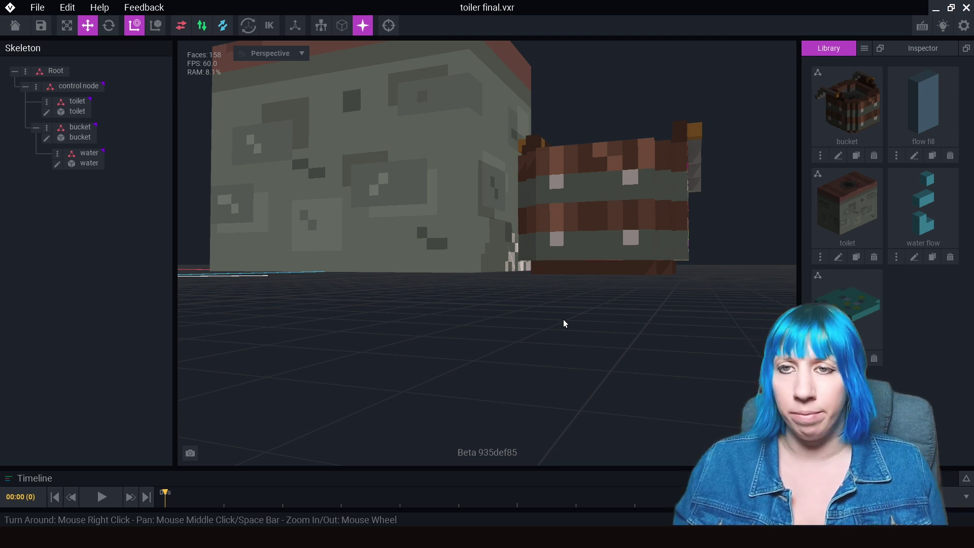
pyautogui.moveTo(390, 243); pyautogui.dragTo(401, 310, button='right')
pyautogui.moveTo(292, 206); pyautogui.dragTo(322, 275, button='middle')
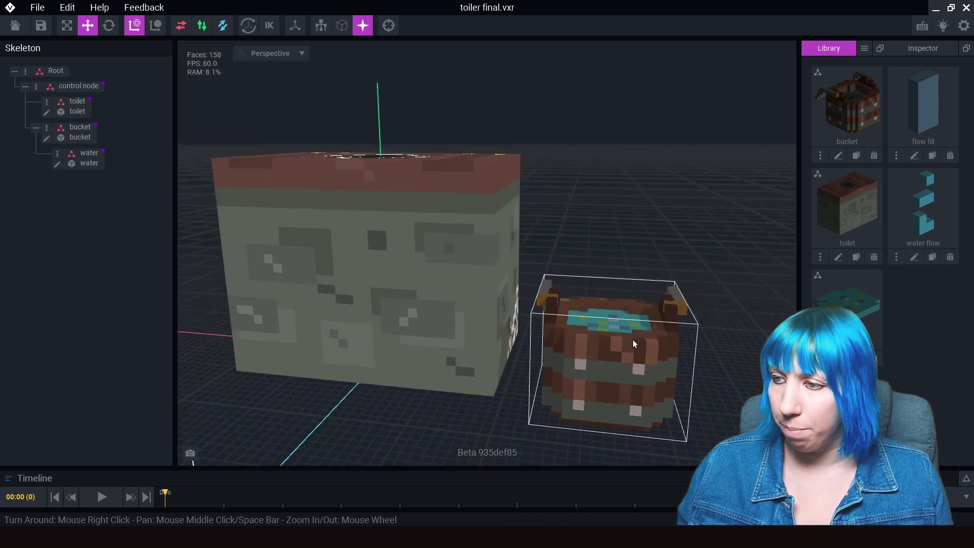
pyautogui.moveTo(610, 372); pyautogui.dragTo(626, 393, button='right')
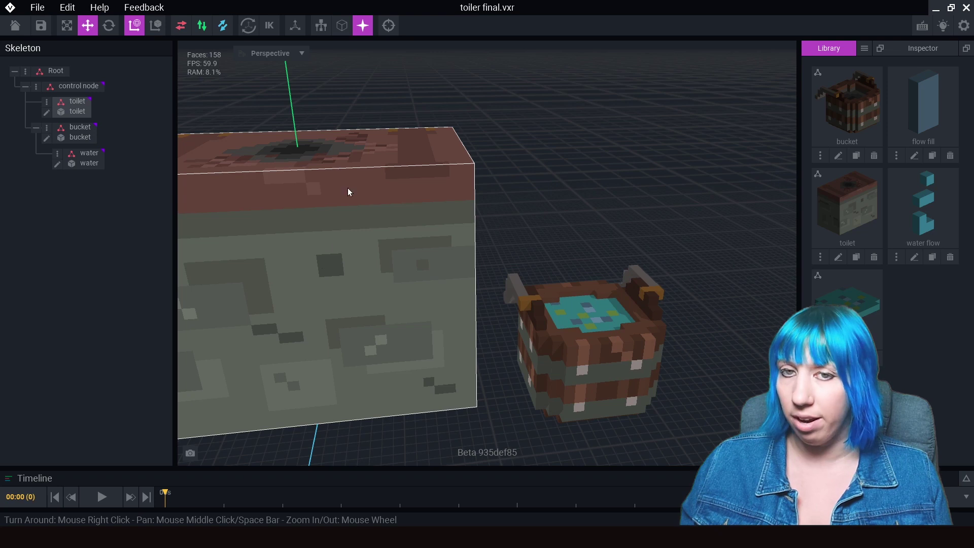
pyautogui.scroll(-4, 330, 224)
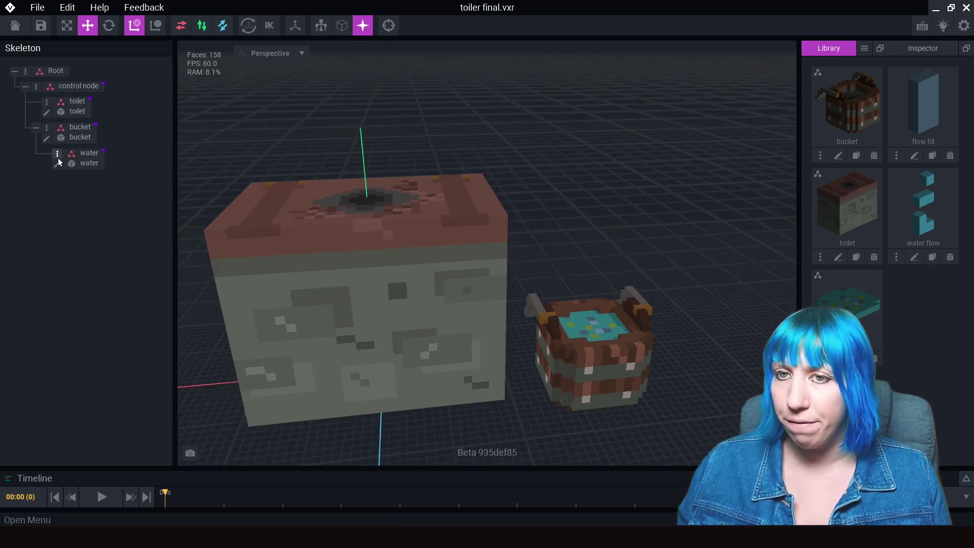
# - Create a child node named "flow 1" under the bucket node and attach the flow fill model to it
pyautogui.click(47, 129)
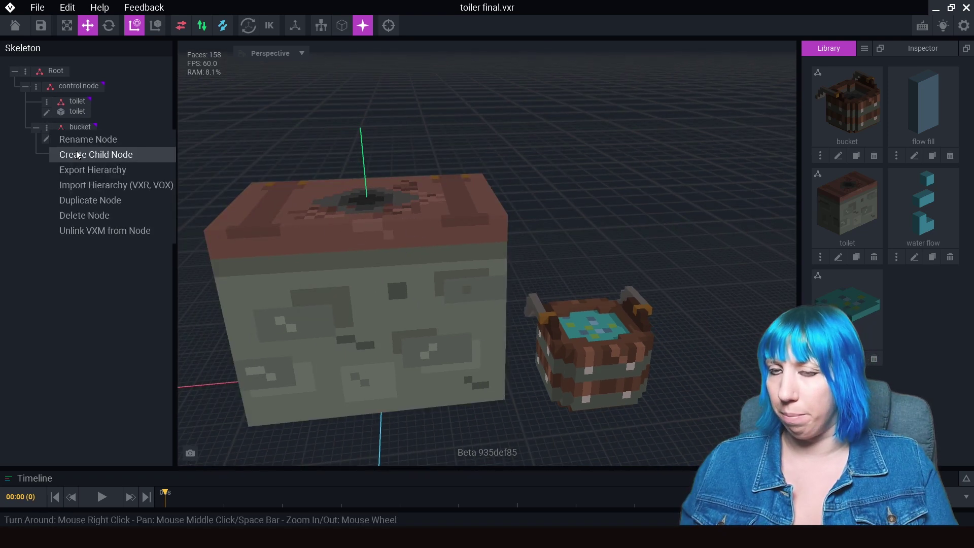
pyautogui.click(82, 157)
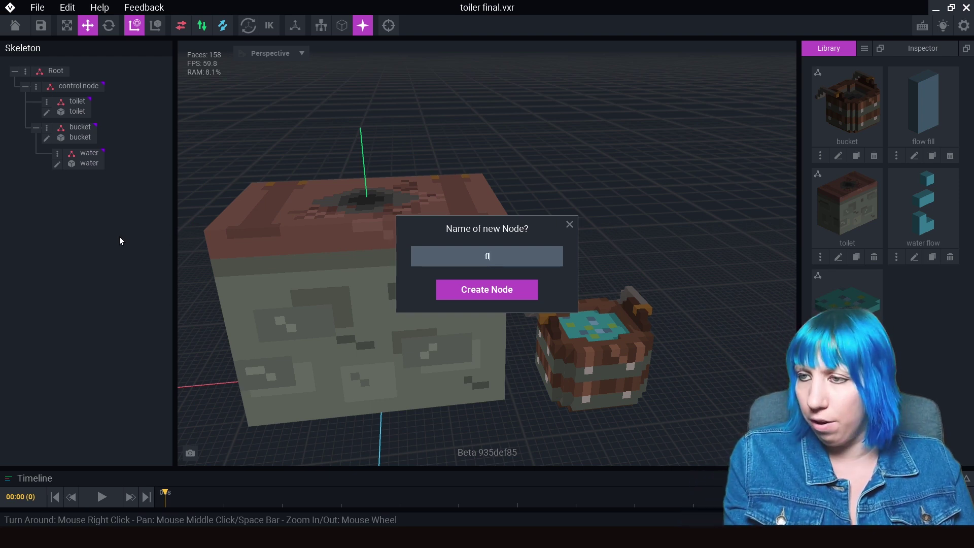
pyautogui.press('Return')
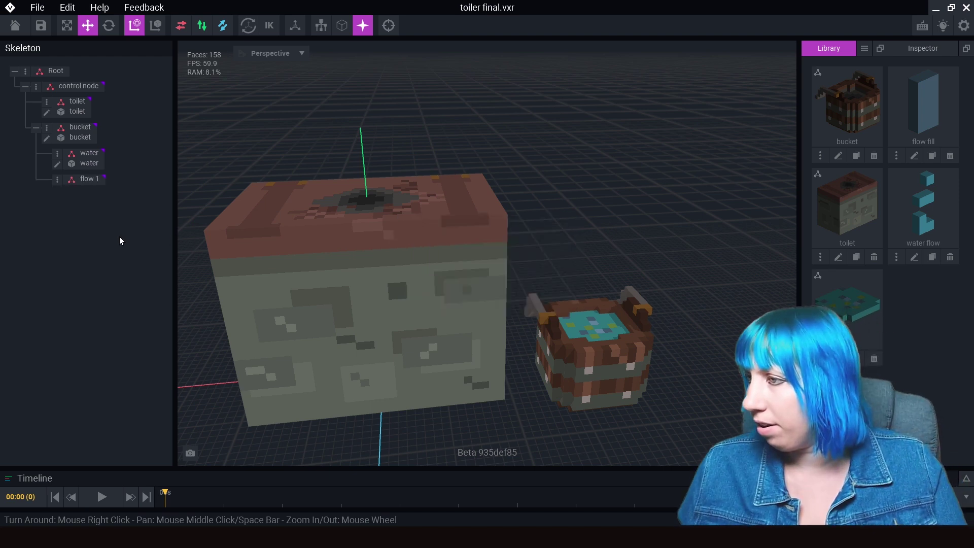
pyautogui.click(89, 183)
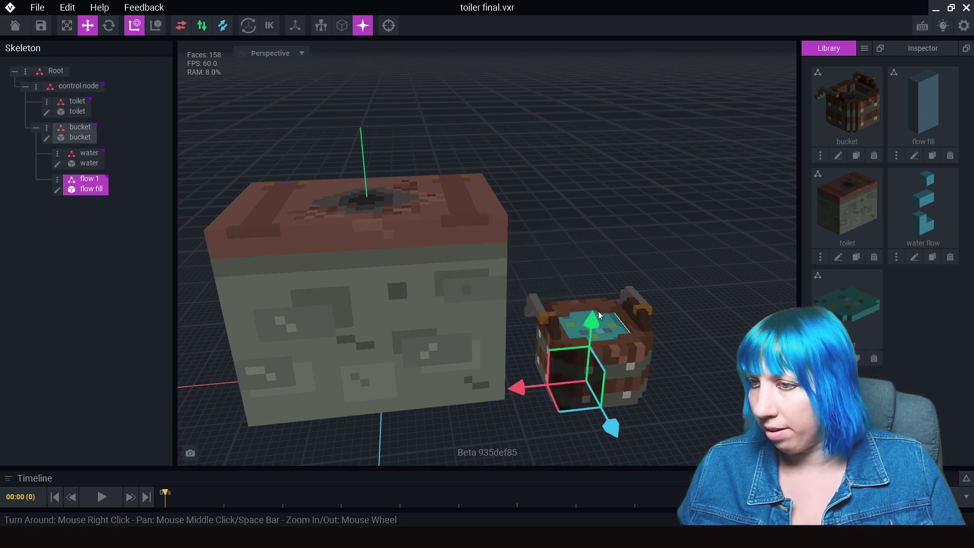
# - Create a child node named "flow 2" under the bucket node, attach the water flow model to it and nudge it inside the bucket
pyautogui.scroll(3, 645, 386)
pyautogui.moveTo(646, 387); pyautogui.dragTo(469, 309, button='middle')
pyautogui.moveTo(532, 441); pyautogui.dragTo(541, 340, button='right')
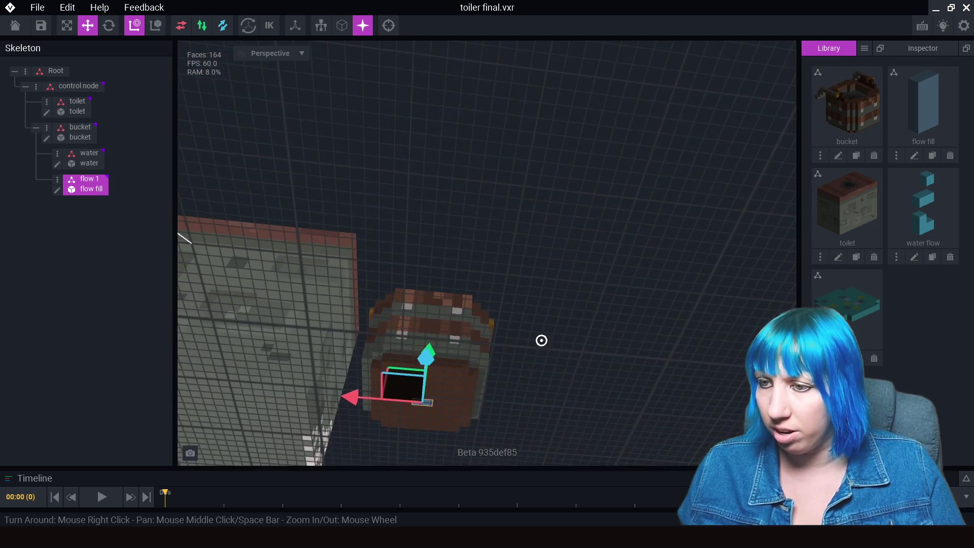
pyautogui.moveTo(431, 346); pyautogui.dragTo(456, 363, button='right')
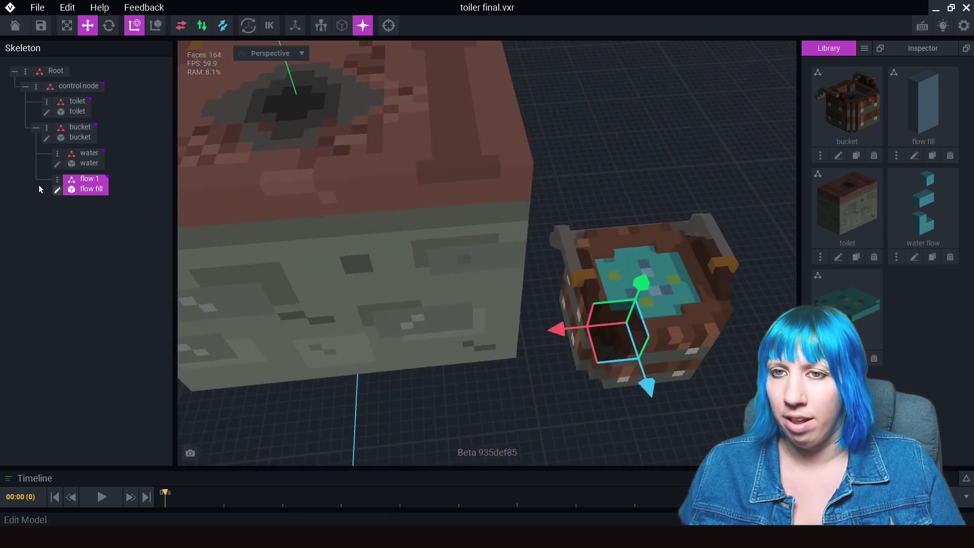
pyautogui.click(46, 128)
pyautogui.click(78, 151)
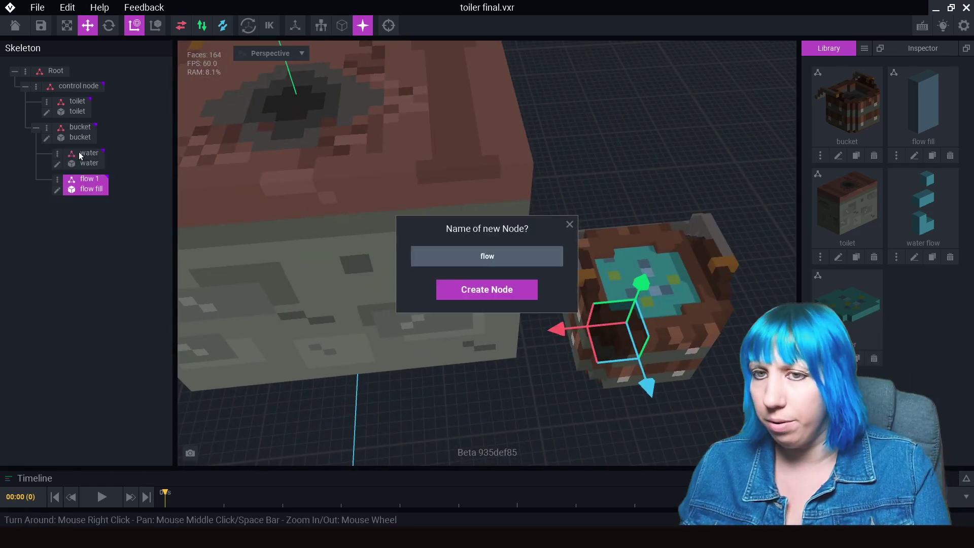
pyautogui.press('Return')
pyautogui.moveTo(916, 201); pyautogui.dragTo(91, 203)
pyautogui.moveTo(550, 351); pyautogui.dragTo(500, 246, button='right')
pyautogui.moveTo(651, 156); pyautogui.dragTo(653, 148)
pyautogui.moveTo(611, 205); pyautogui.dragTo(514, 347, button='right')
# - Rotate the bucket about 35° around its vertical axis and reposition it beside the toilet
pyautogui.click(557, 347)
pyautogui.scroll(-3, 557, 348)
pyautogui.scroll(-2, 548, 332)
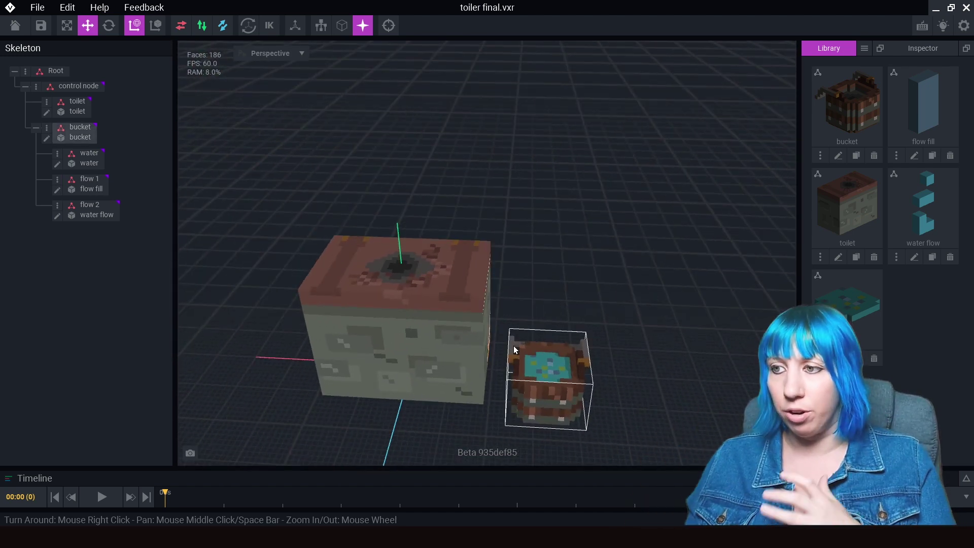
pyautogui.click(512, 365)
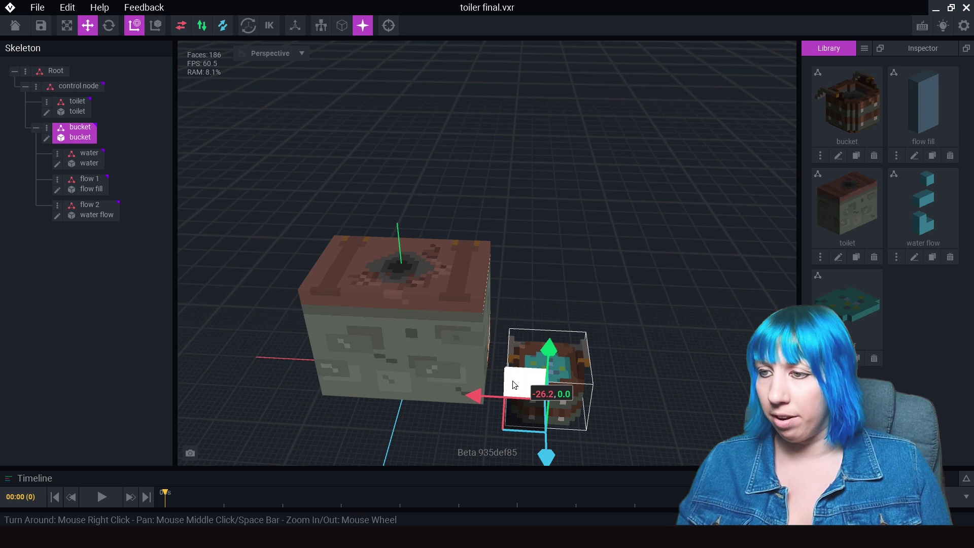
pyautogui.press('r')
pyautogui.moveTo(581, 403); pyautogui.dragTo(527, 342, button='middle')
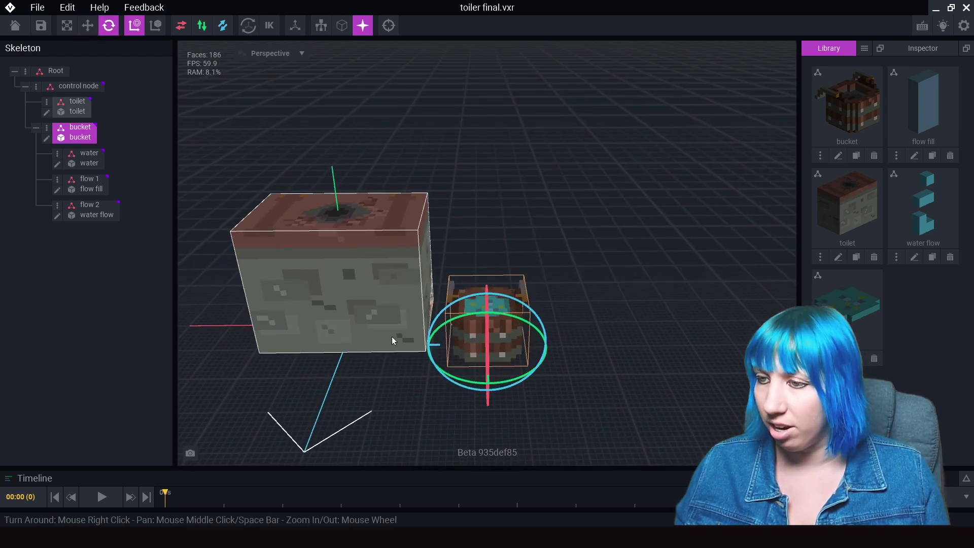
pyautogui.moveTo(471, 382); pyautogui.dragTo(446, 380)
pyautogui.click(636, 347)
pyautogui.scroll(2, 538, 361)
pyautogui.moveTo(538, 362); pyautogui.dragTo(528, 364, button='right')
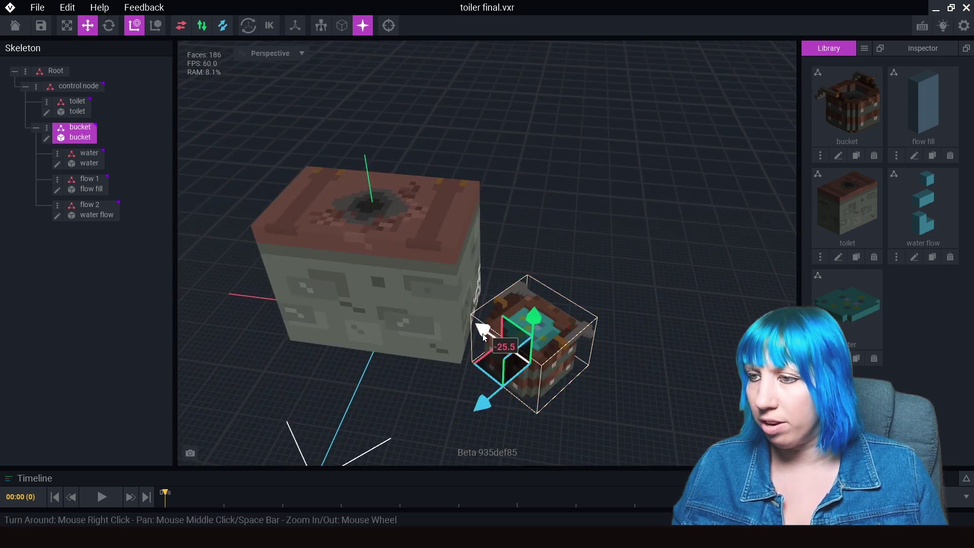
pyautogui.moveTo(483, 337); pyautogui.dragTo(495, 398)
pyautogui.click(495, 398)
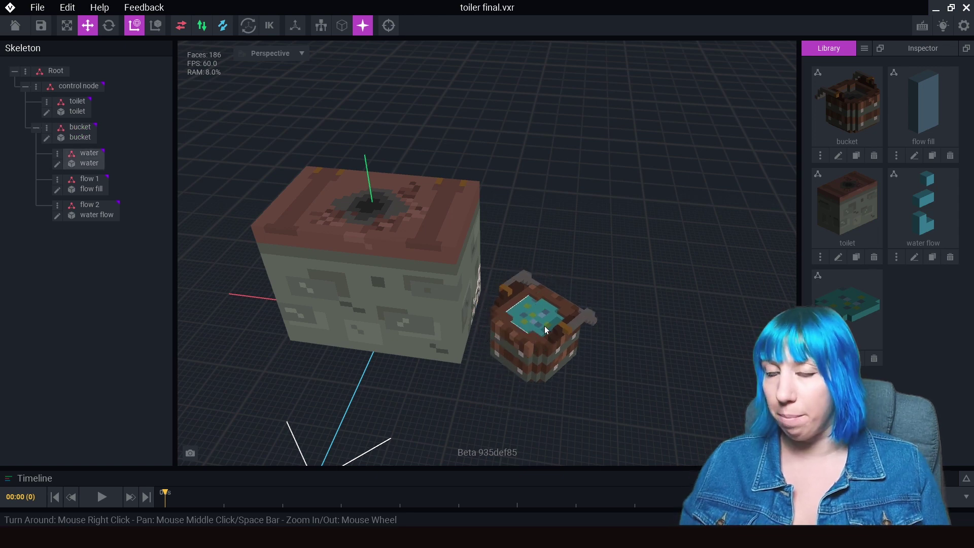
# - Shift the control node along the X axis so the toilet and bucket together sit more centrally over the grid origin
pyautogui.click(543, 327)
pyautogui.moveTo(544, 327); pyautogui.dragTo(554, 367, button='right')
pyautogui.click(526, 343)
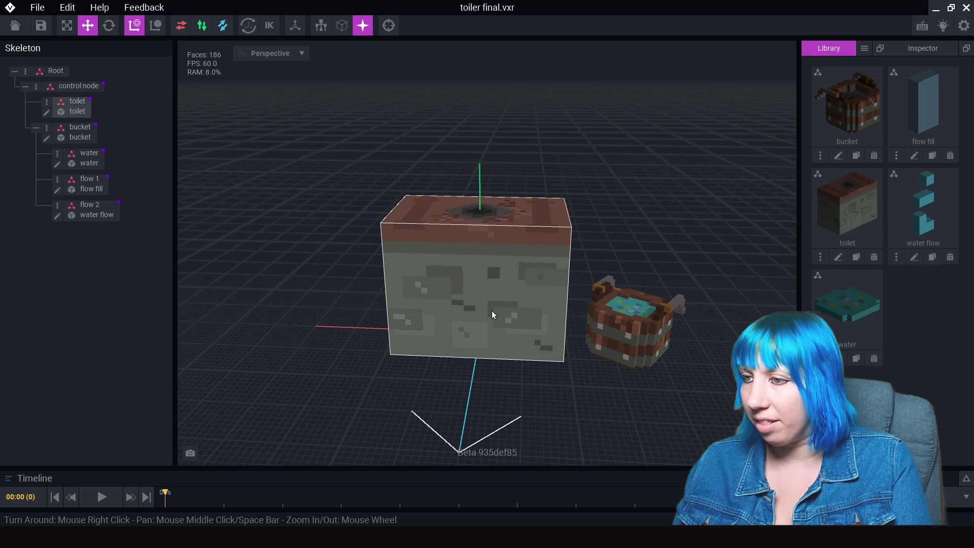
pyautogui.moveTo(550, 332); pyautogui.dragTo(696, 383, button='right')
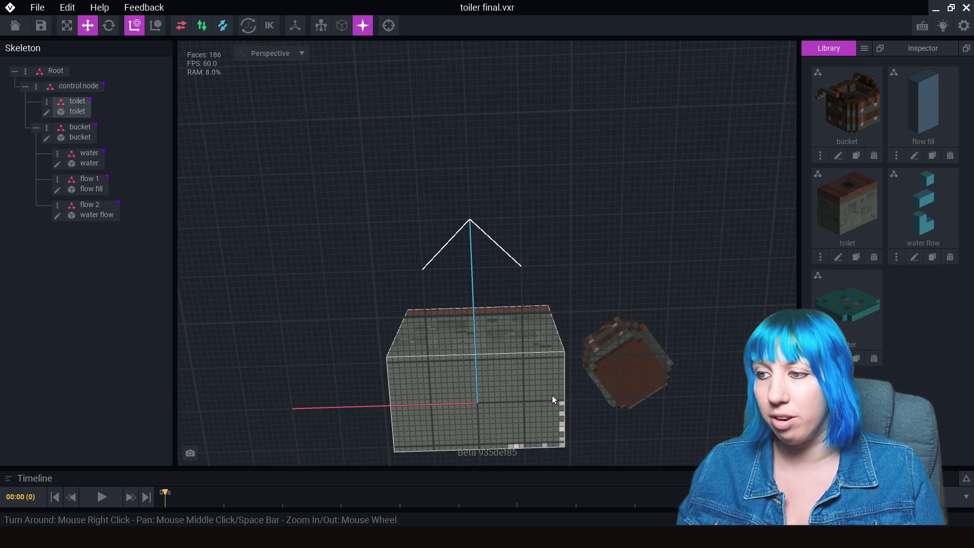
pyautogui.moveTo(76, 87); pyautogui.dragTo(77, 93)
pyautogui.click(76, 90)
pyautogui.moveTo(425, 383); pyautogui.dragTo(405, 325, button='middle')
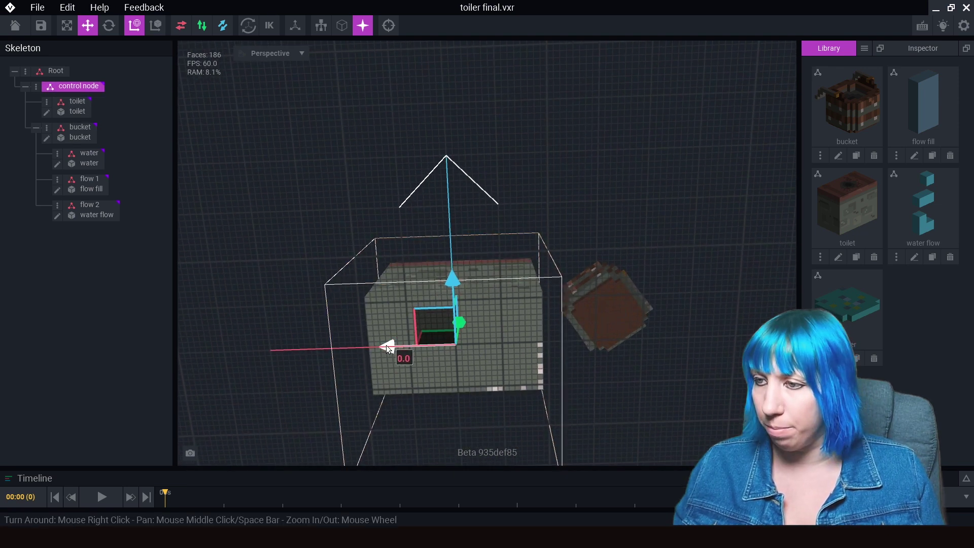
pyautogui.moveTo(384, 345); pyautogui.dragTo(360, 349)
pyautogui.click(680, 392)
pyautogui.moveTo(545, 347); pyautogui.dragTo(540, 344, button='right')
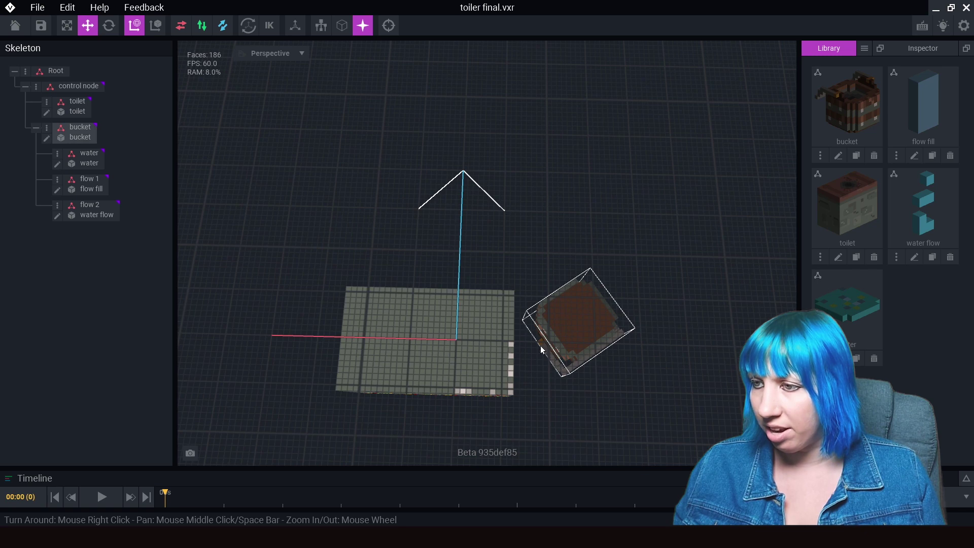
pyautogui.moveTo(619, 359); pyautogui.dragTo(588, 441, button='right')
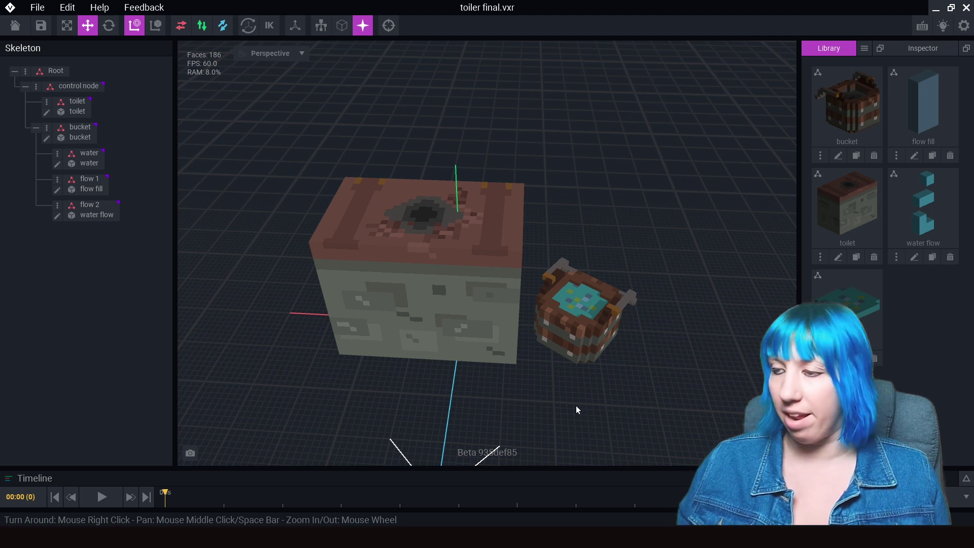
# - Expand the timeline and rename the Idle animation to "Idle 01"
pyautogui.click(966, 478)
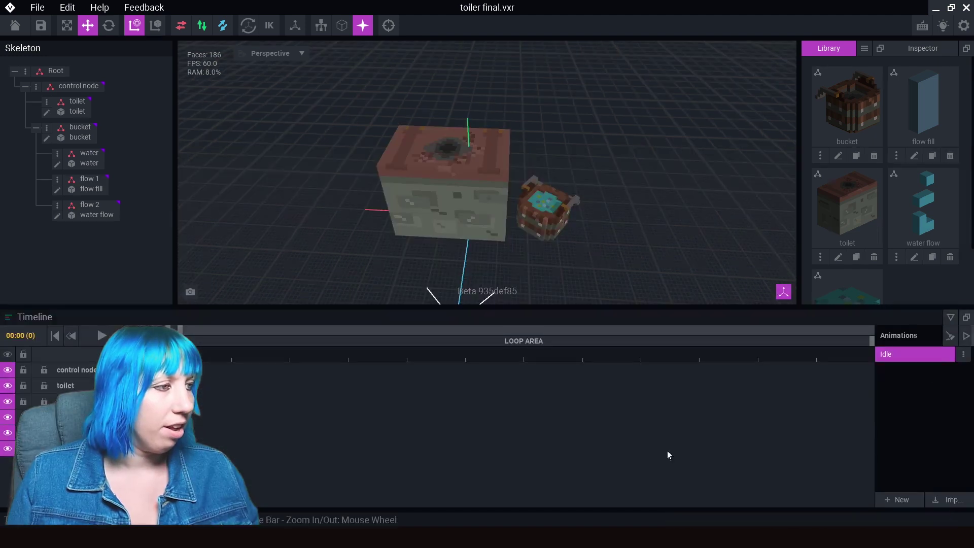
pyautogui.click(963, 355)
pyautogui.click(882, 386)
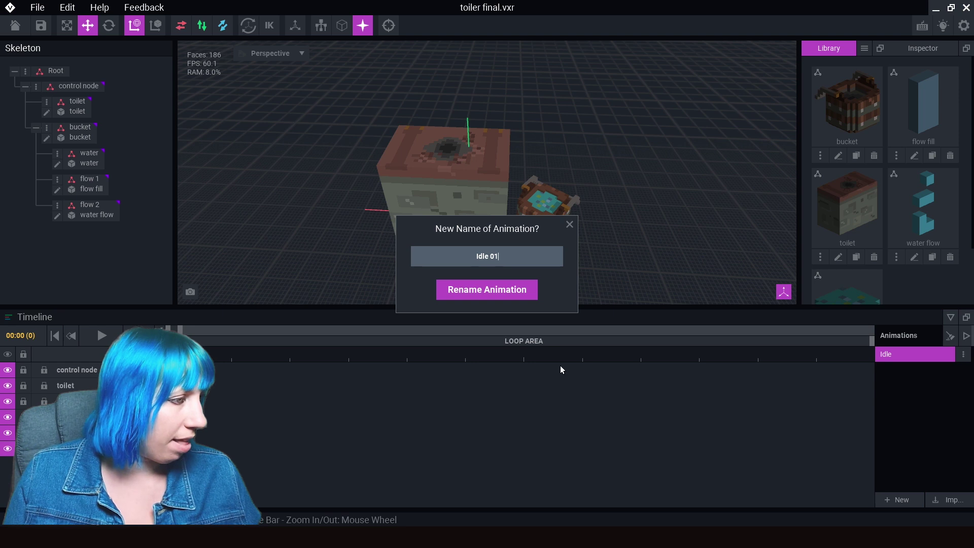
pyautogui.write('01')
pyautogui.click(527, 297)
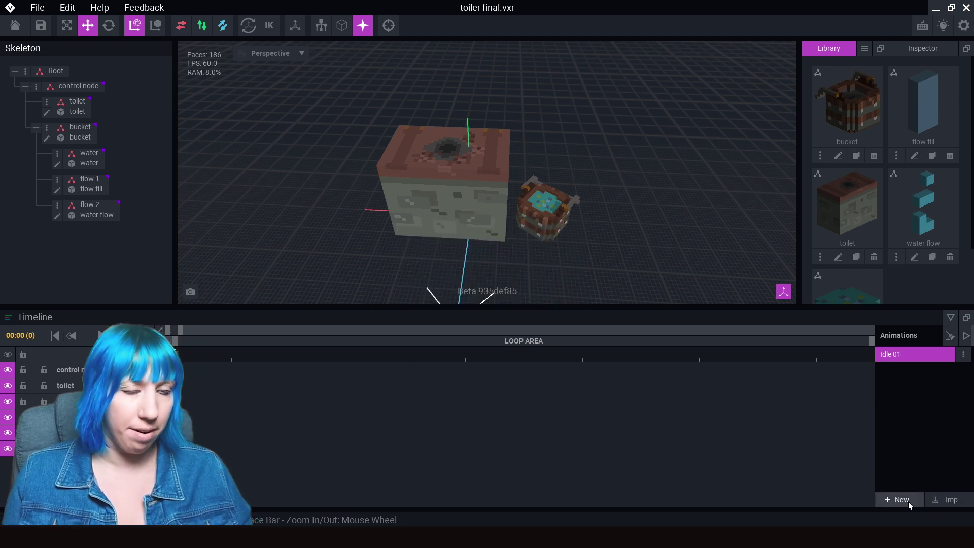
# - Create a new animation named "Toilet On"
pyautogui.click(902, 500)
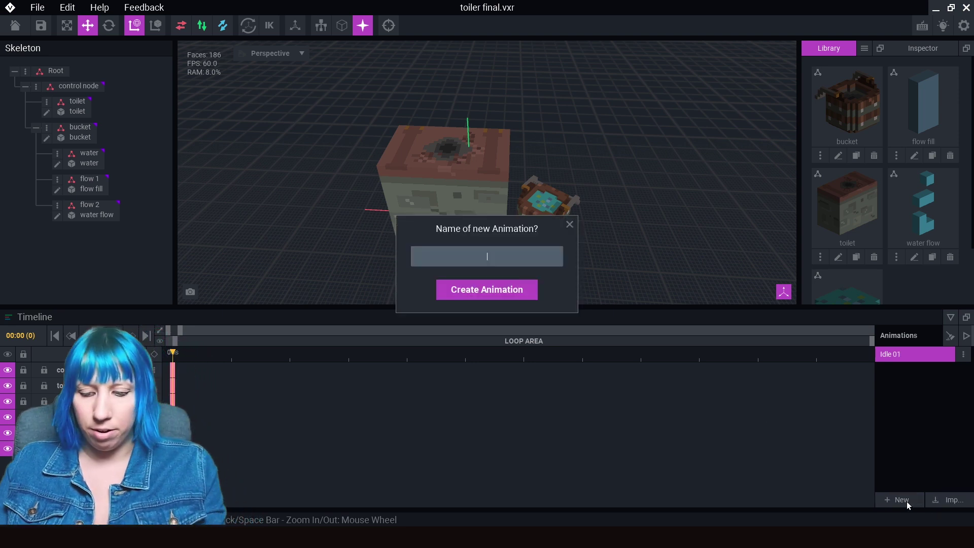
pyautogui.click(497, 257)
pyautogui.write('Toilet On')
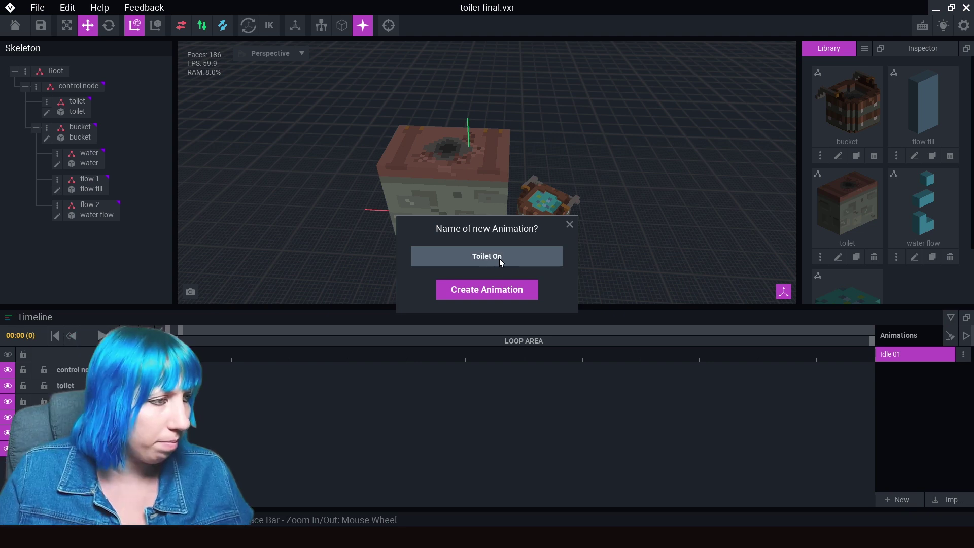
pyautogui.click(511, 288)
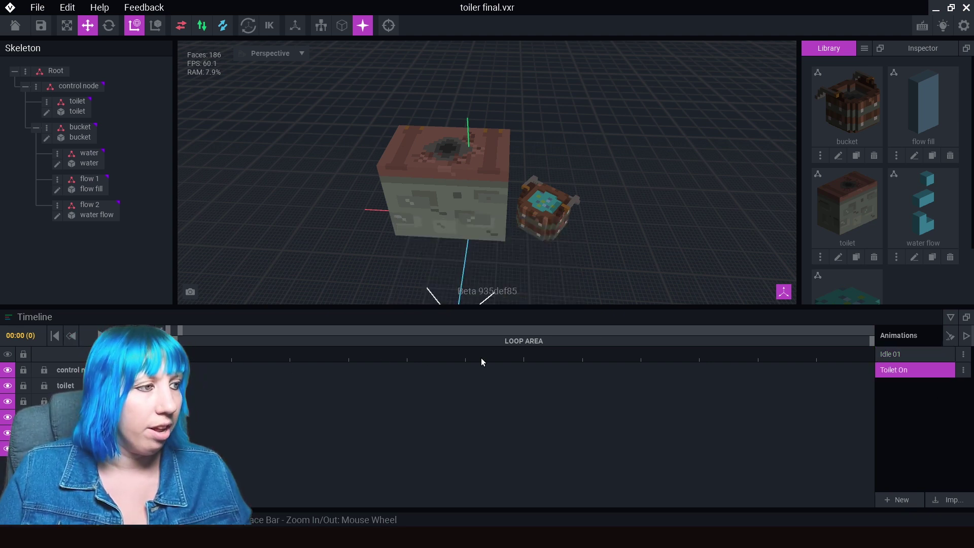
# - Switch to the Idle 01 animation, set the current frame to 1 and adjust the timeline zoom
pyautogui.click(899, 355)
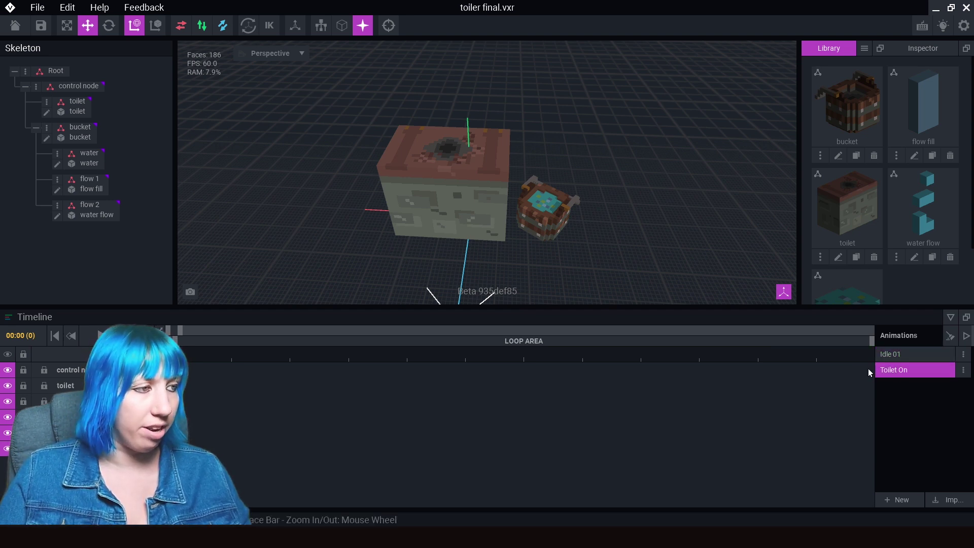
pyautogui.click(231, 355)
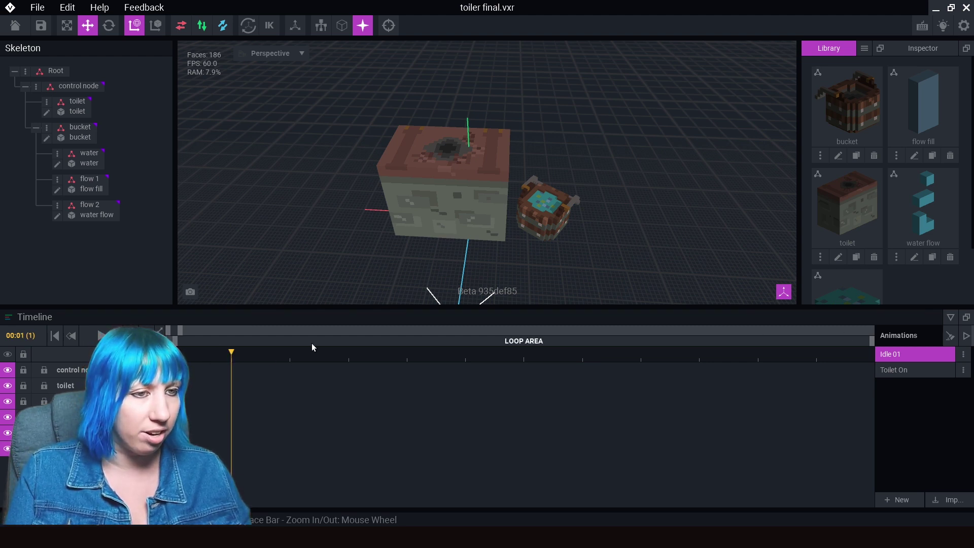
pyautogui.moveTo(180, 332); pyautogui.dragTo(661, 335)
pyautogui.scroll(5, 221, 359)
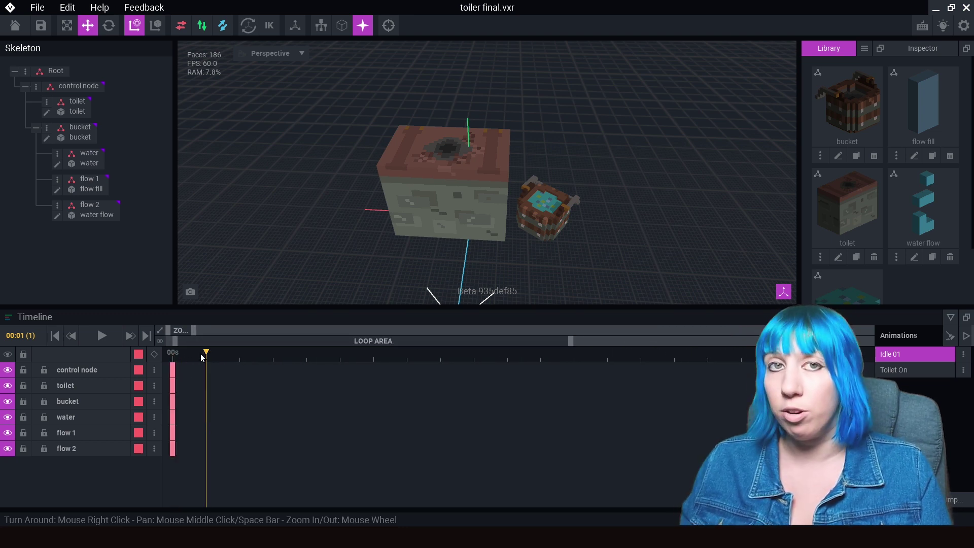
pyautogui.moveTo(213, 356)
pyautogui.mouseDown()
pyautogui.moveTo(172, 351)
pyautogui.moveTo(203, 357)
pyautogui.mouseUp()
pyautogui.scroll(3, 494, 191)
# - Select the frame 0 keyframes of the control node and all its child nodes in Idle 01 and open their keyframe options
pyautogui.click(482, 195)
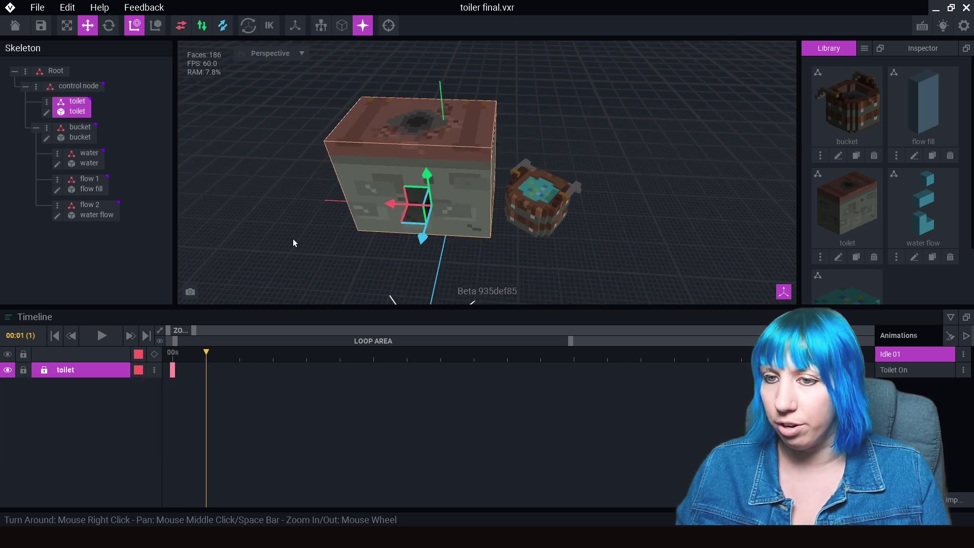
pyautogui.click(173, 371)
pyautogui.click(73, 86)
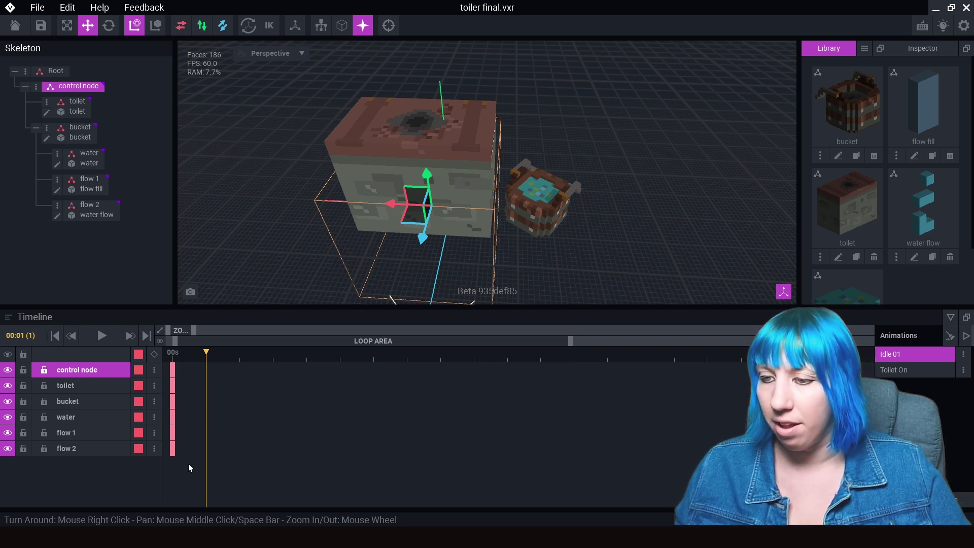
pyautogui.moveTo(206, 467); pyautogui.dragTo(172, 432)
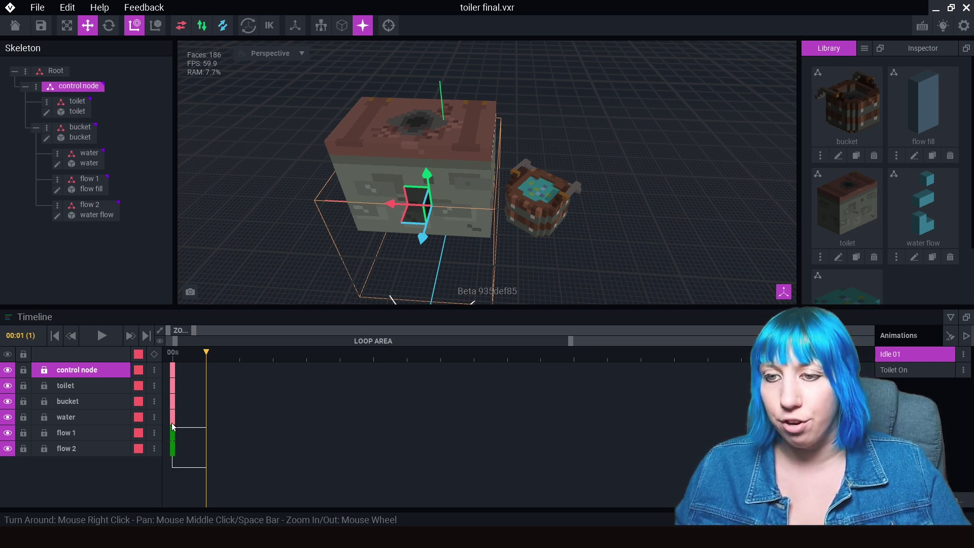
pyautogui.click(172, 370)
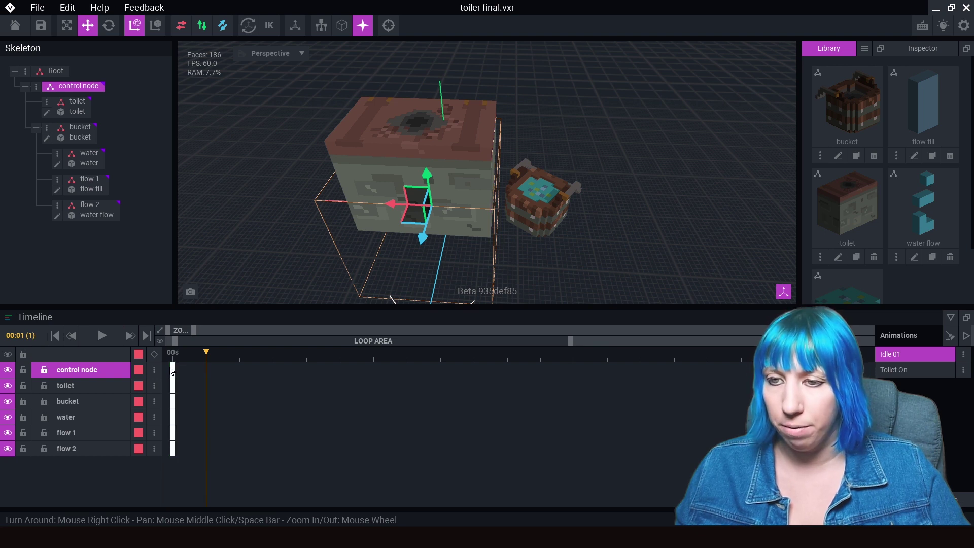
pyautogui.rightClick(172, 370)
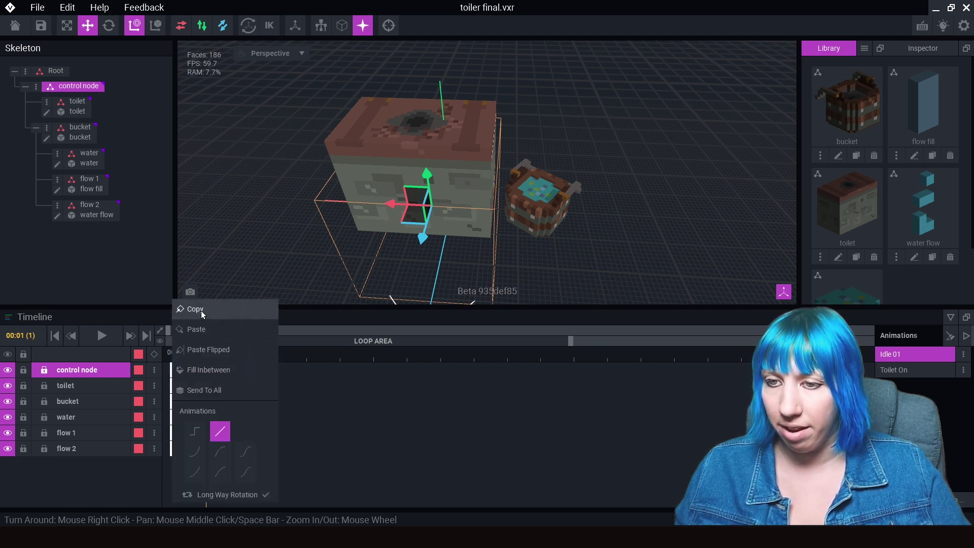
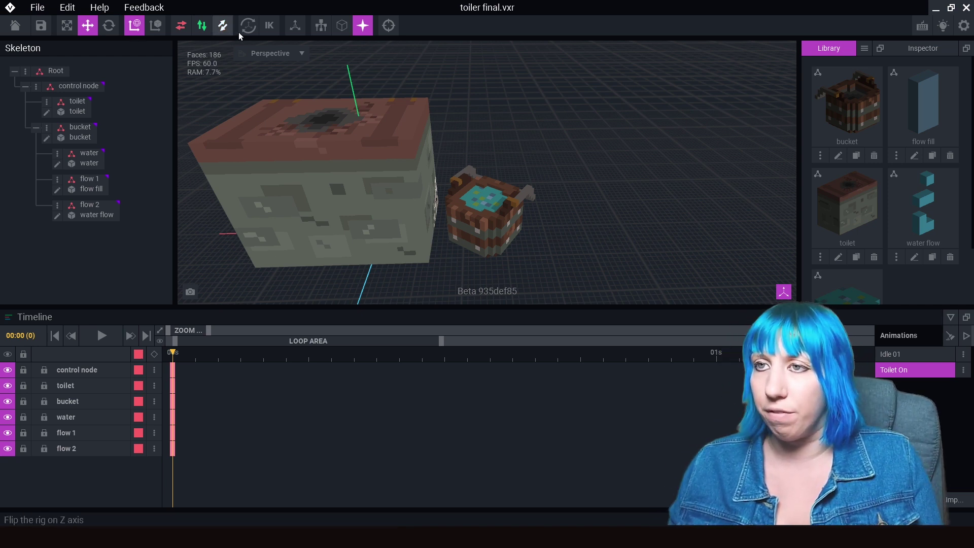
# - Show the skeleton overlay in the viewport, inspect the joints between toilet and bucket, and hide it again
pyautogui.click(321, 25)
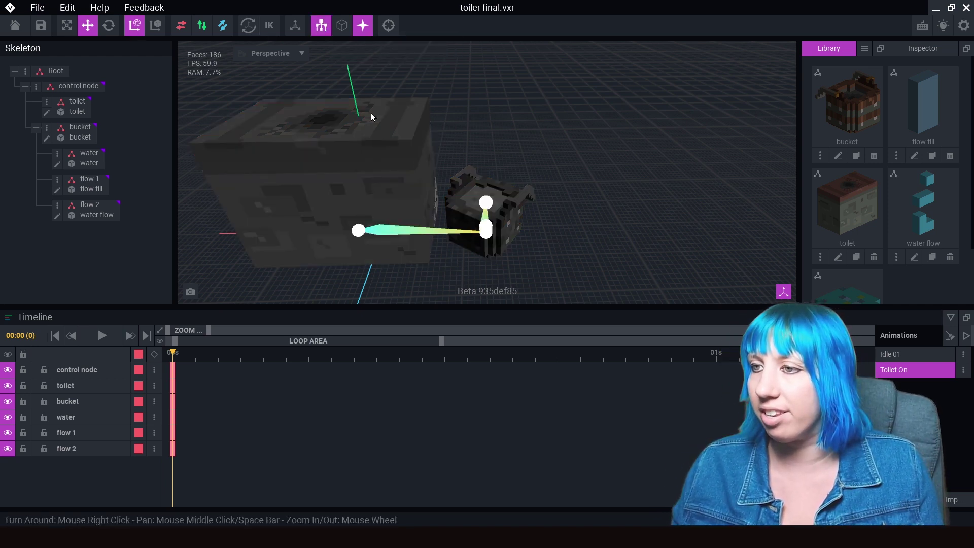
pyautogui.moveTo(415, 236); pyautogui.dragTo(477, 239, button='right')
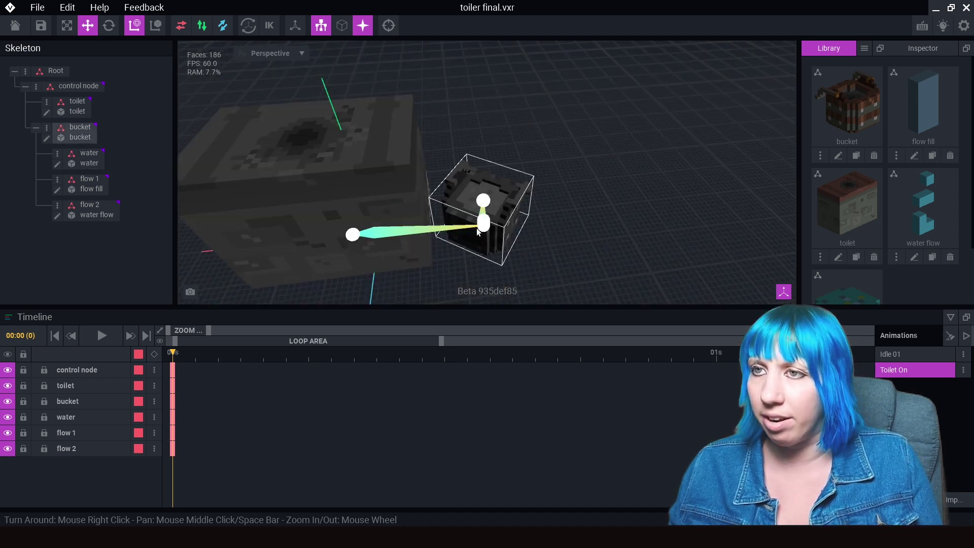
pyautogui.click(321, 25)
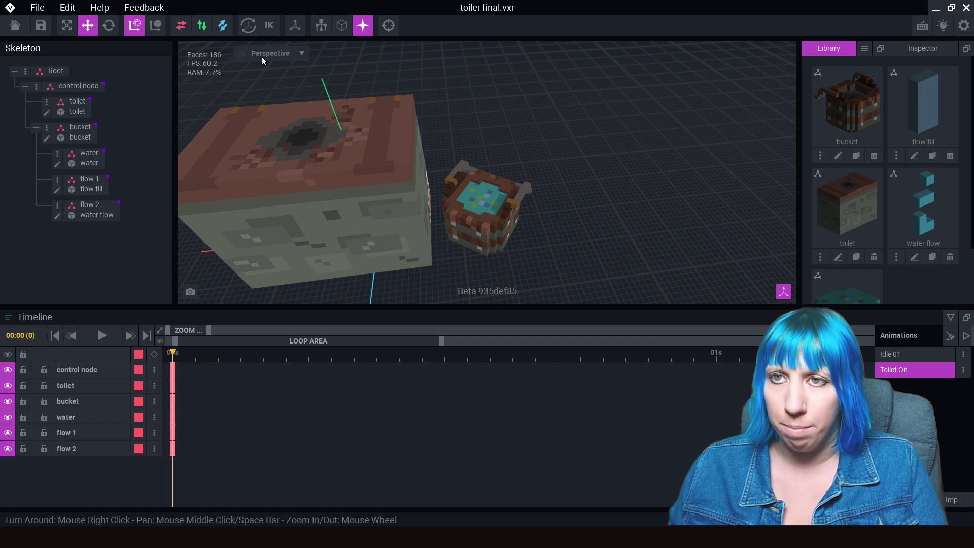
# - Activate the Rotate tool and examine the position and rotation values of the bucket and the toilet in the Inspector
pyautogui.click(108, 26)
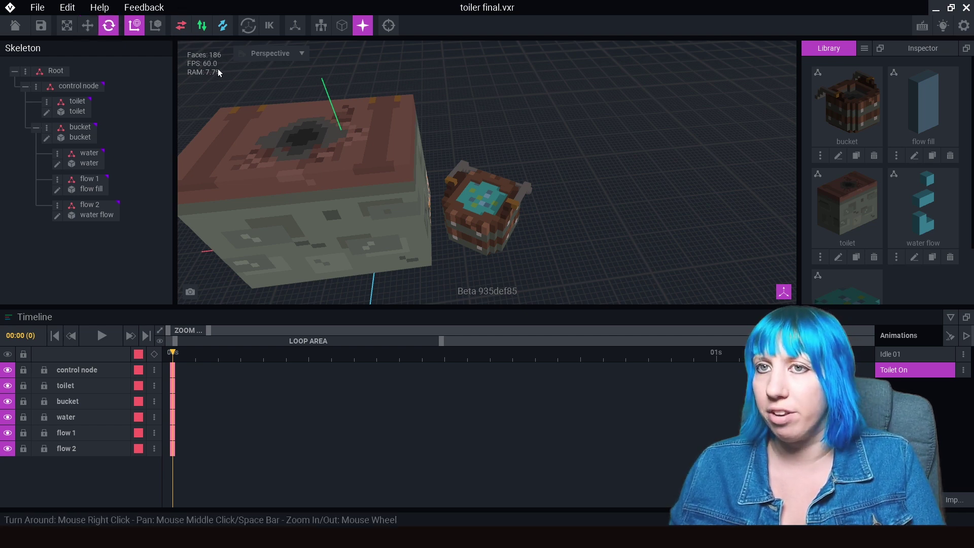
pyautogui.click(923, 48)
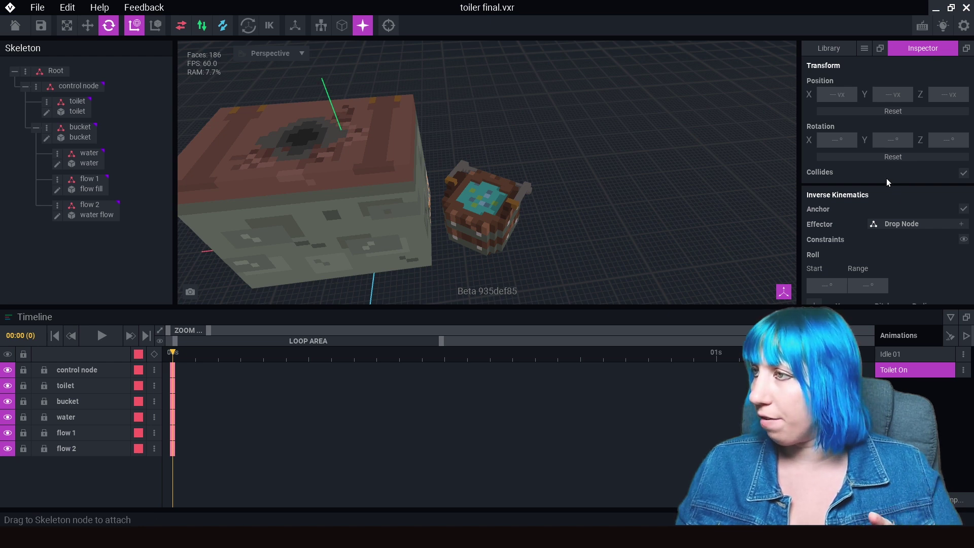
pyautogui.click(487, 208)
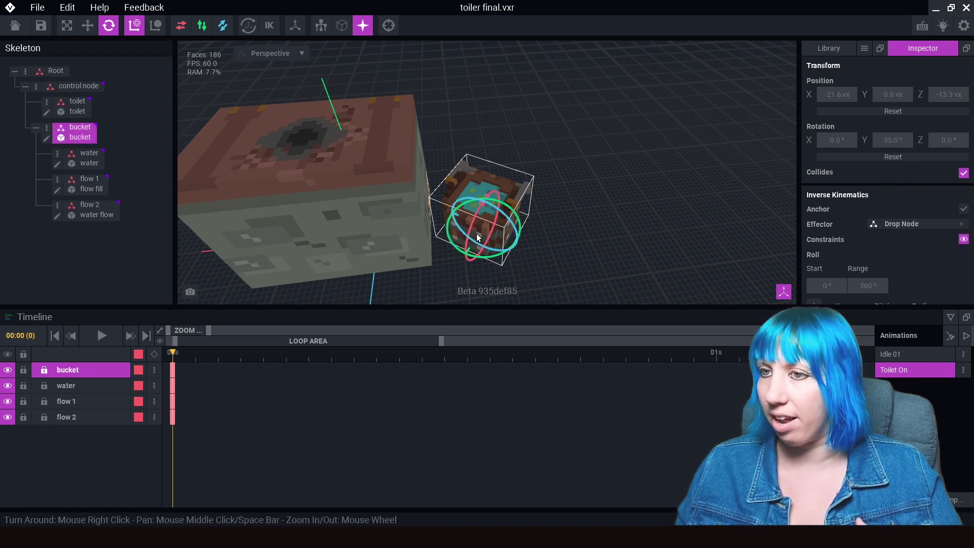
pyautogui.click(281, 226)
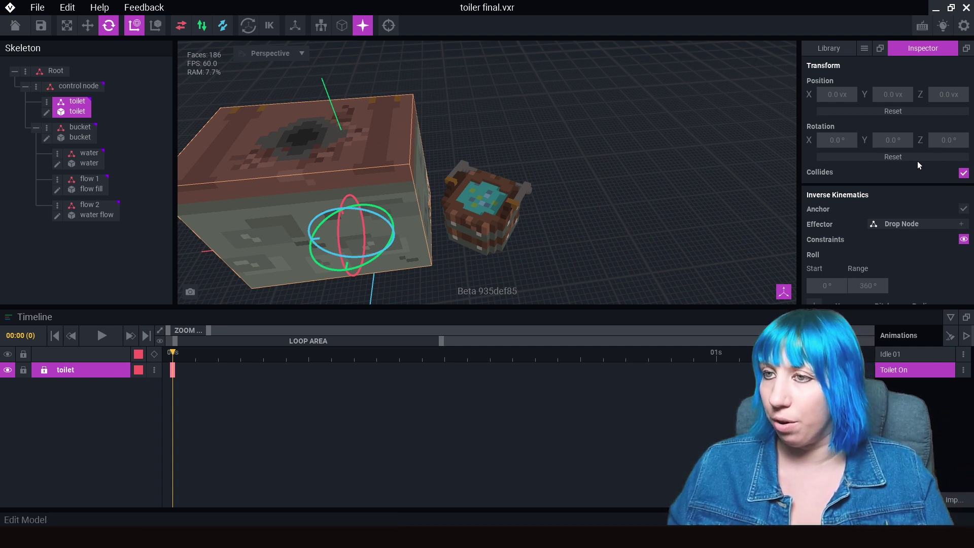
# - Keyframe the bucket at frame 12 of the Toilet On animation, raised to about 20.7 vx on Y
pyautogui.click(687, 217)
pyautogui.click(365, 228)
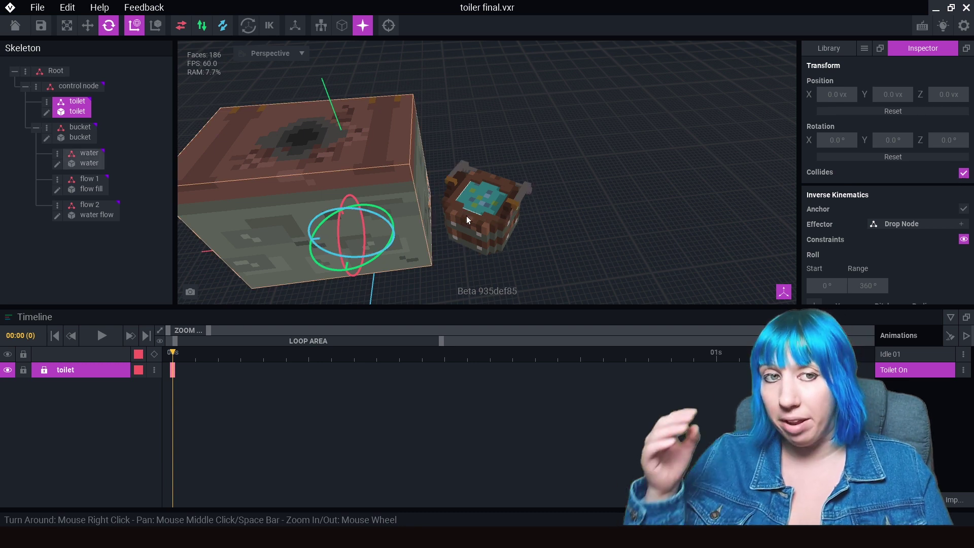
pyautogui.click(561, 262)
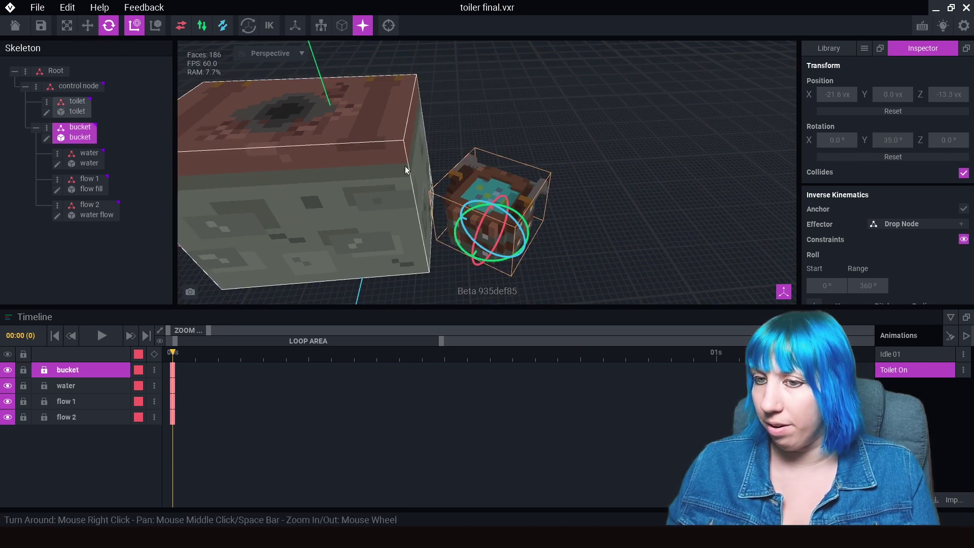
pyautogui.moveTo(404, 166); pyautogui.dragTo(588, 221, button='right')
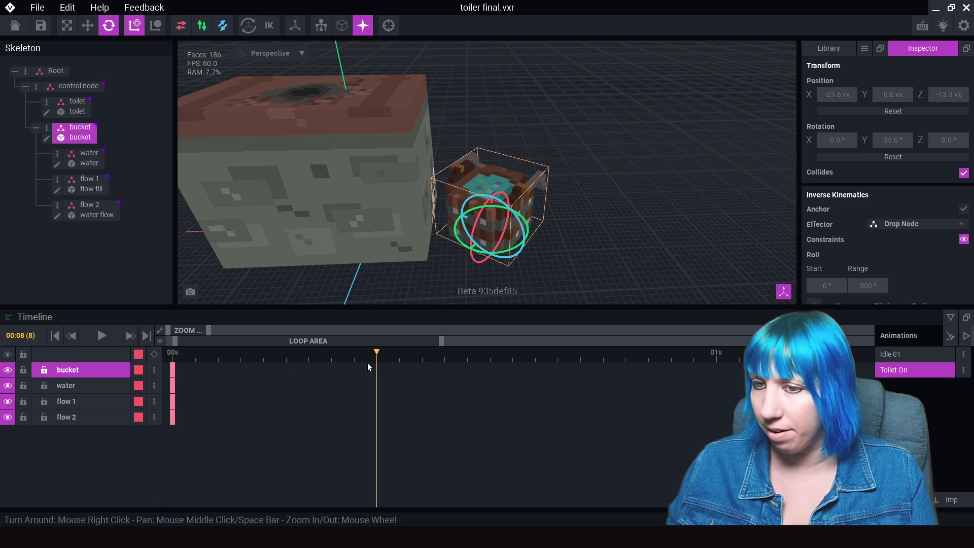
pyautogui.moveTo(367, 363); pyautogui.dragTo(410, 362)
pyautogui.moveTo(208, 331); pyautogui.dragTo(317, 359)
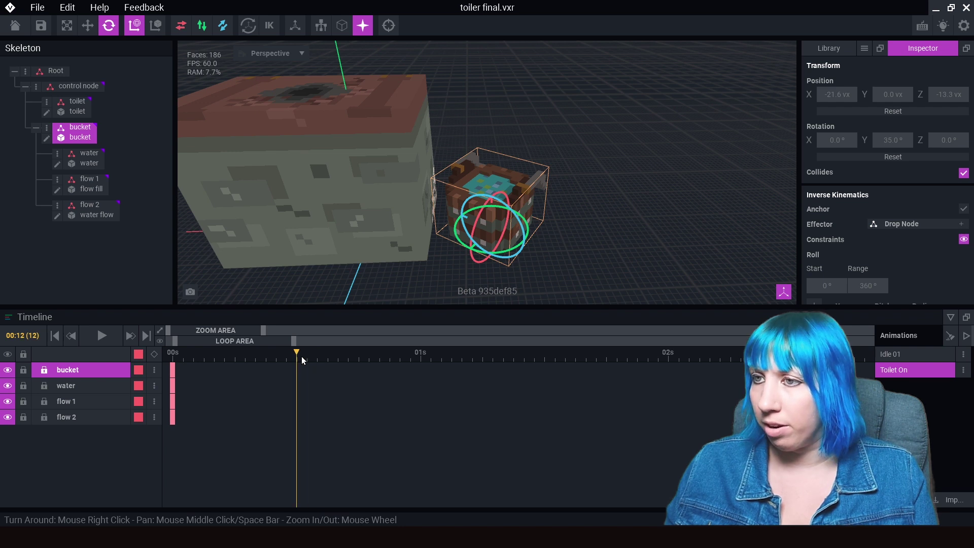
pyautogui.click(88, 26)
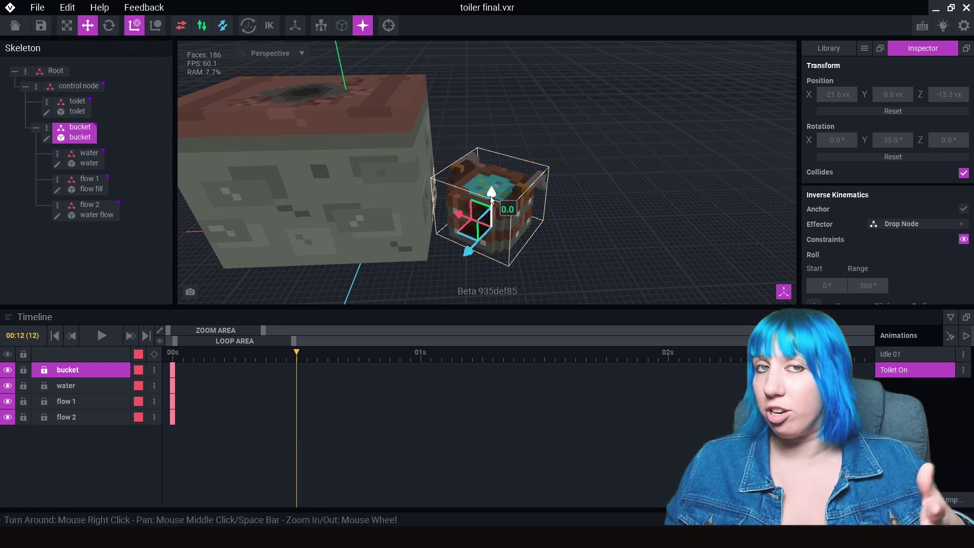
pyautogui.moveTo(489, 196); pyautogui.dragTo(488, 65)
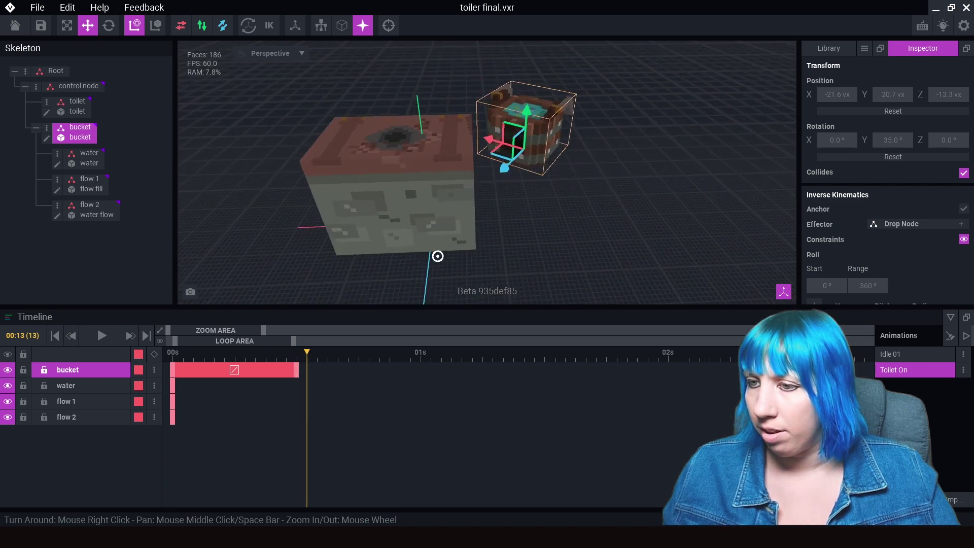
# - At frame 24, turn the bucket to 105° on Y and shift it to about 5.1 vx on X and -24.9 vx on Z
pyautogui.moveTo(437, 255); pyautogui.dragTo(430, 270, button='right')
pyautogui.moveTo(315, 352); pyautogui.dragTo(420, 355)
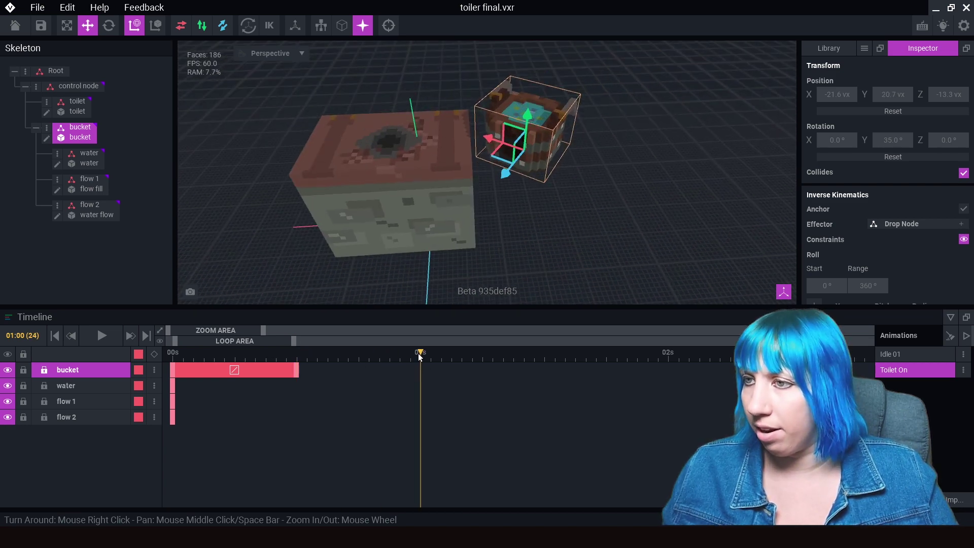
pyautogui.click(109, 25)
pyautogui.moveTo(520, 174); pyautogui.dragTo(546, 192)
pyautogui.scroll(5, 553, 185)
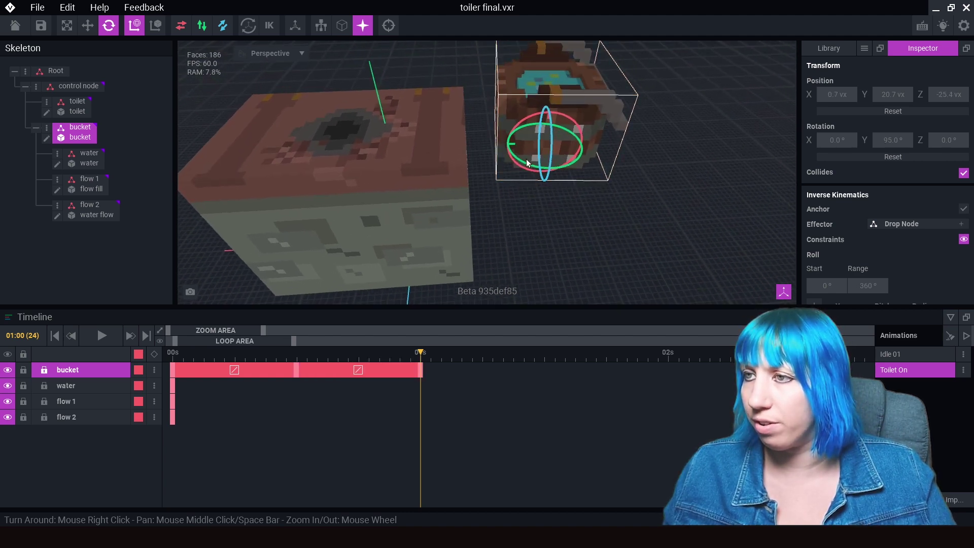
pyautogui.moveTo(421, 352); pyautogui.dragTo(420, 379)
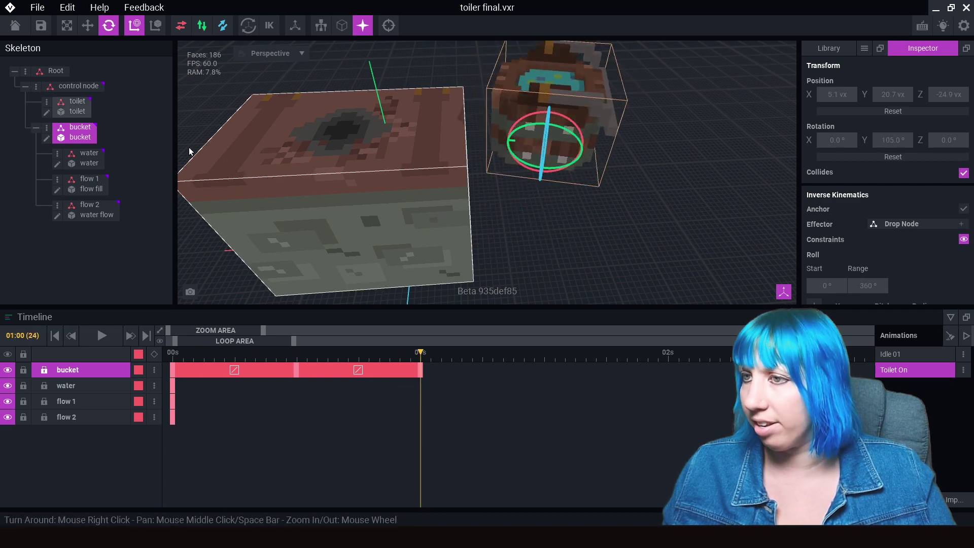
# - Undo a sideways move of the bucket at frame 24 and raise it to 25 vx on Y instead
pyautogui.click(87, 25)
pyautogui.moveTo(485, 144); pyautogui.dragTo(459, 140)
pyautogui.hotkey('ctrl', 'z')
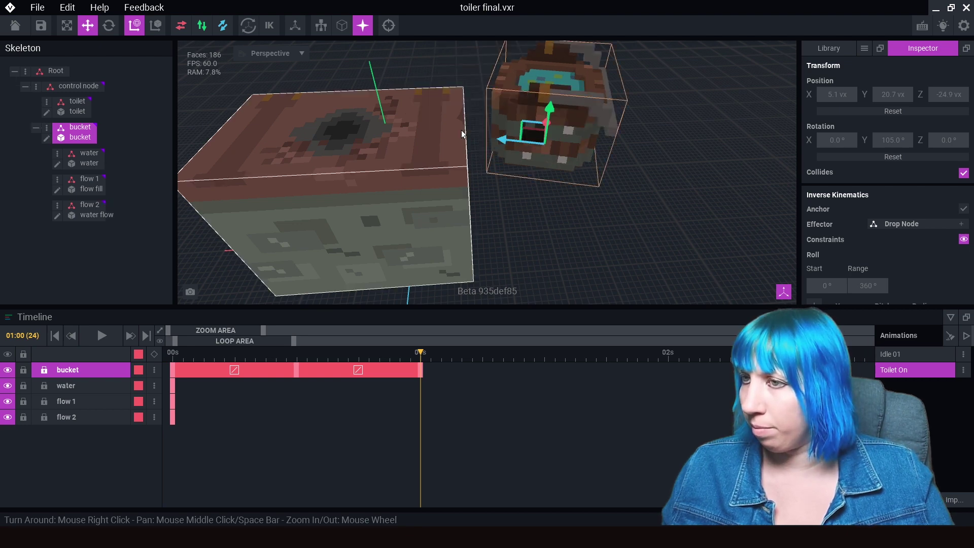
pyautogui.moveTo(550, 105); pyautogui.dragTo(555, 72)
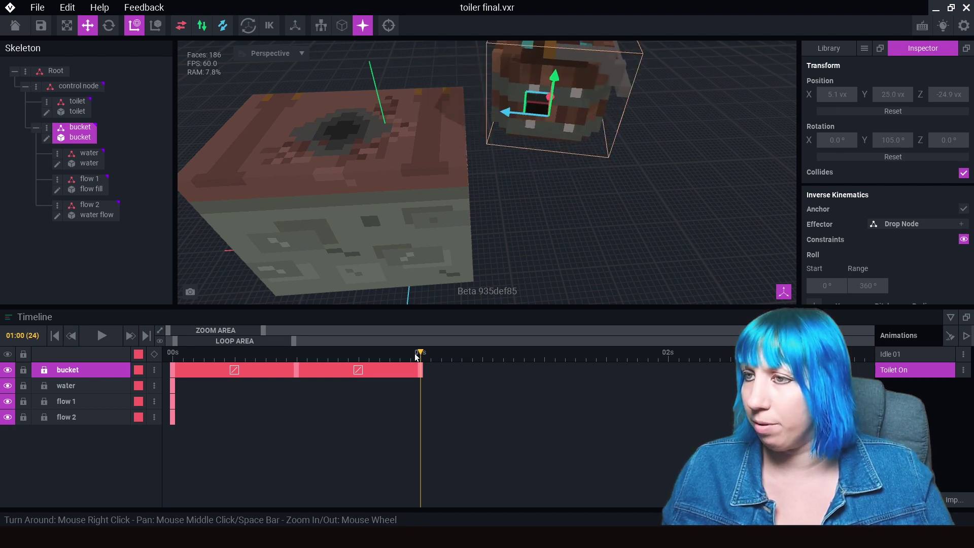
# - Keyframe the bucket closer to the toilet at frame 25 and shift its two earlier keyframes to frames 9 and 19
pyautogui.moveTo(420, 353)
pyautogui.mouseDown()
pyautogui.moveTo(166, 362)
pyautogui.moveTo(431, 358)
pyautogui.mouseUp()
pyautogui.scroll(-1, 510, 143)
pyautogui.moveTo(507, 153); pyautogui.dragTo(461, 161)
pyautogui.moveTo(488, 199); pyautogui.dragTo(487, 199, button='right')
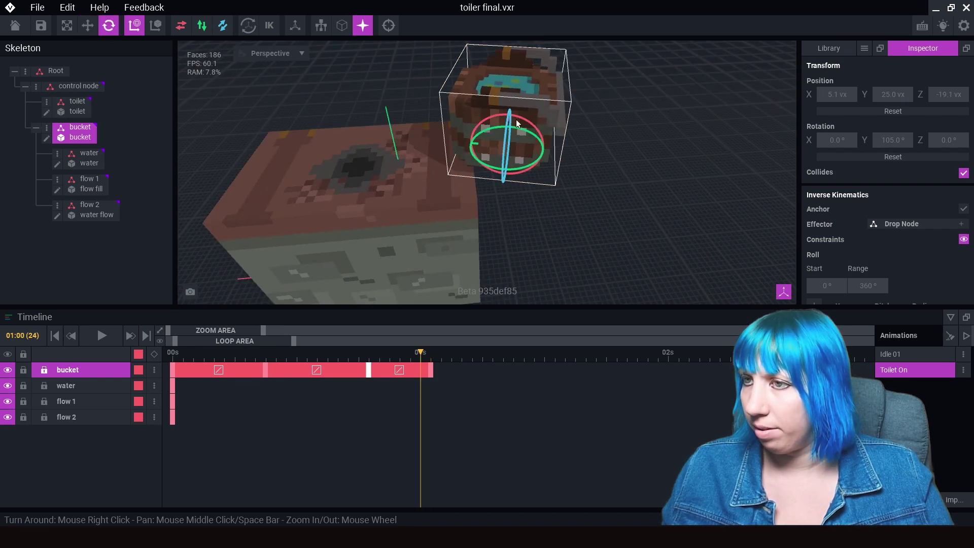
# - Tilt the bucket toward the toilet with keyframes at frames 24, 25 and 30, reaching 35° on X
pyautogui.moveTo(518, 123); pyautogui.dragTo(515, 115)
pyautogui.moveTo(421, 351); pyautogui.dragTo(430, 352)
pyautogui.moveTo(524, 132); pyautogui.dragTo(515, 121)
pyautogui.moveTo(431, 351); pyautogui.dragTo(483, 352)
pyautogui.moveTo(514, 132); pyautogui.dragTo(462, 97)
# - Adjust the tilted bucket's position at frame 30 to about 14 vx on Y and play back the animation
pyautogui.click(88, 25)
pyautogui.scroll(-3, 456, 202)
pyautogui.moveTo(406, 193); pyautogui.dragTo(487, 172, button='right')
pyautogui.moveTo(602, 81); pyautogui.dragTo(601, 70)
pyautogui.click(102, 336)
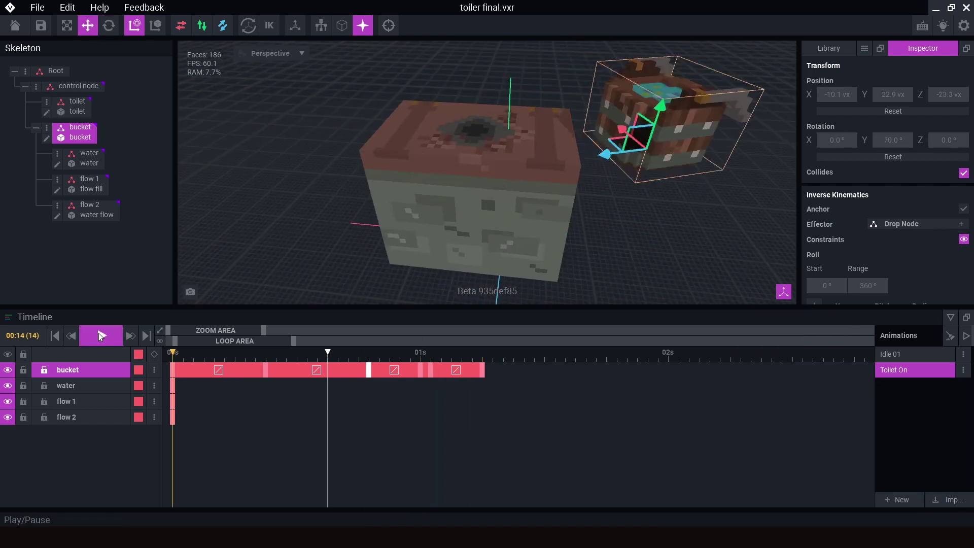
pyautogui.click(102, 336)
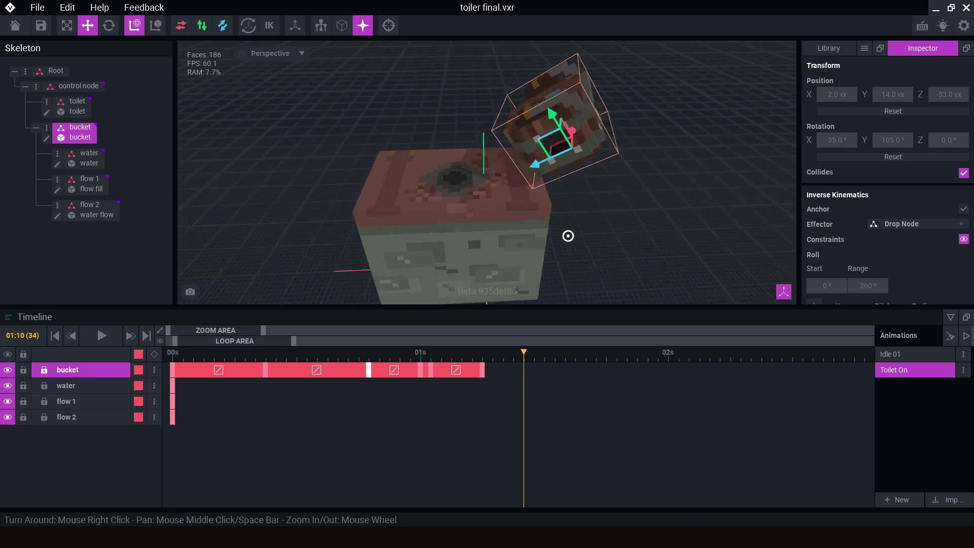
# - Keyframe the bucket at frame 34 tilted to 75° on X, raise it above the toilet and scrub back through the motion
pyautogui.press('e')
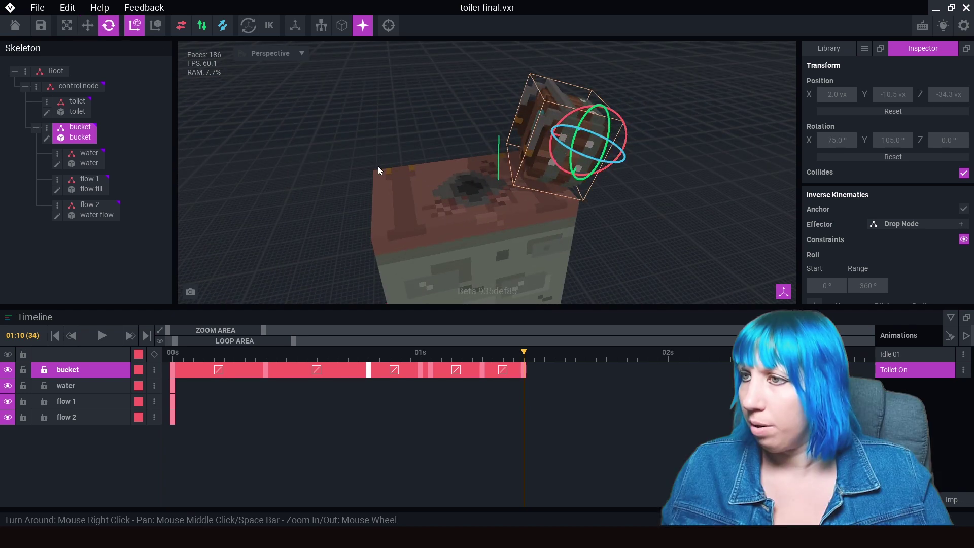
pyautogui.press('w')
pyautogui.scroll(5, 606, 171)
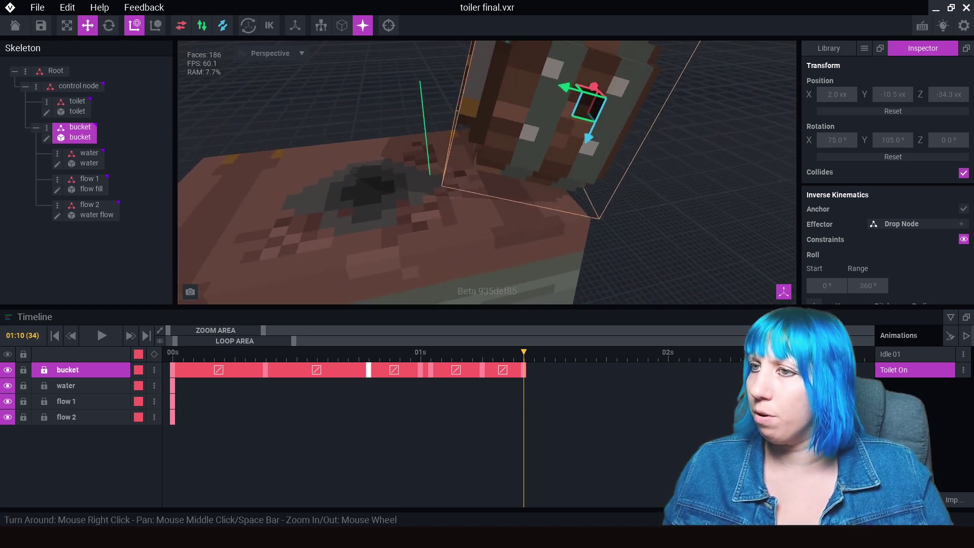
pyautogui.moveTo(493, 61); pyautogui.dragTo(572, 140, button='right')
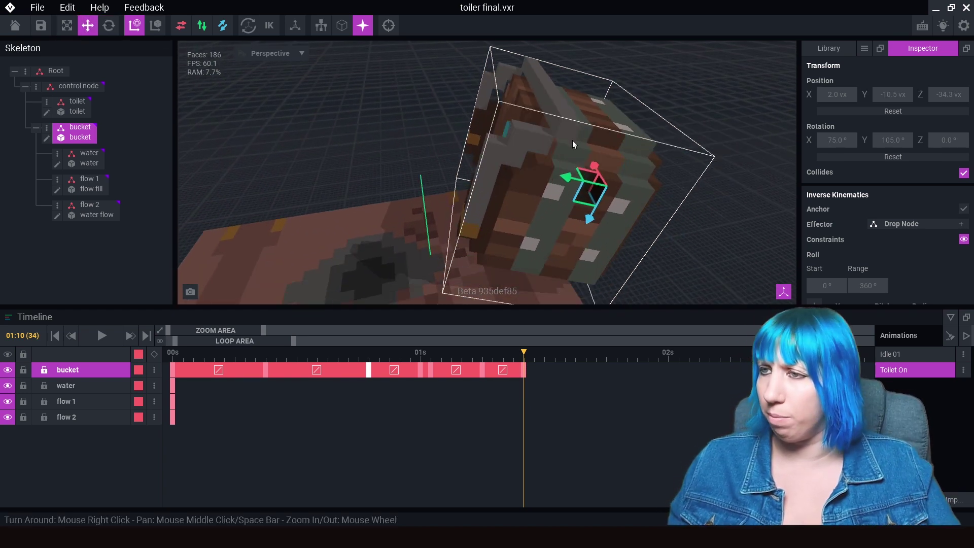
pyautogui.scroll(-5, 586, 200)
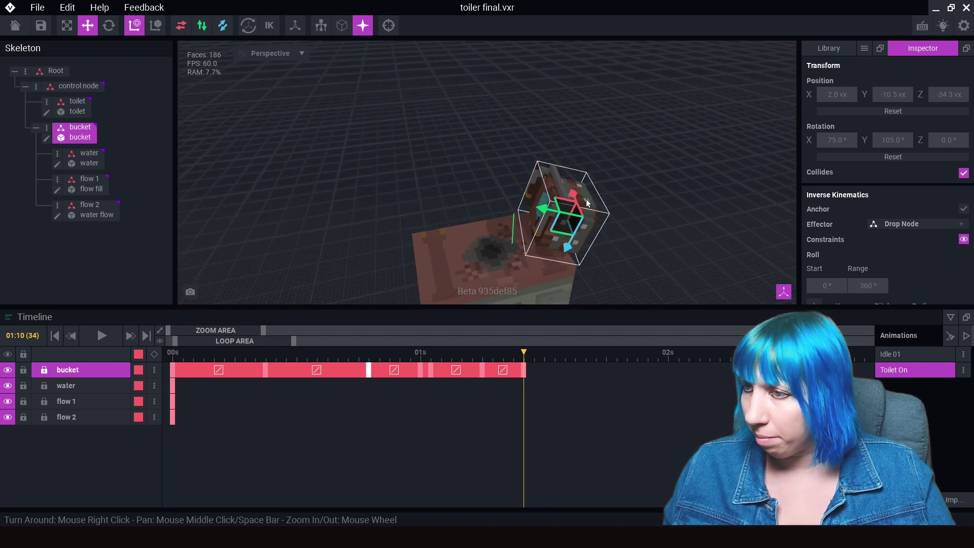
pyautogui.moveTo(568, 245); pyautogui.dragTo(562, 229)
pyautogui.moveTo(525, 353); pyautogui.dragTo(469, 358)
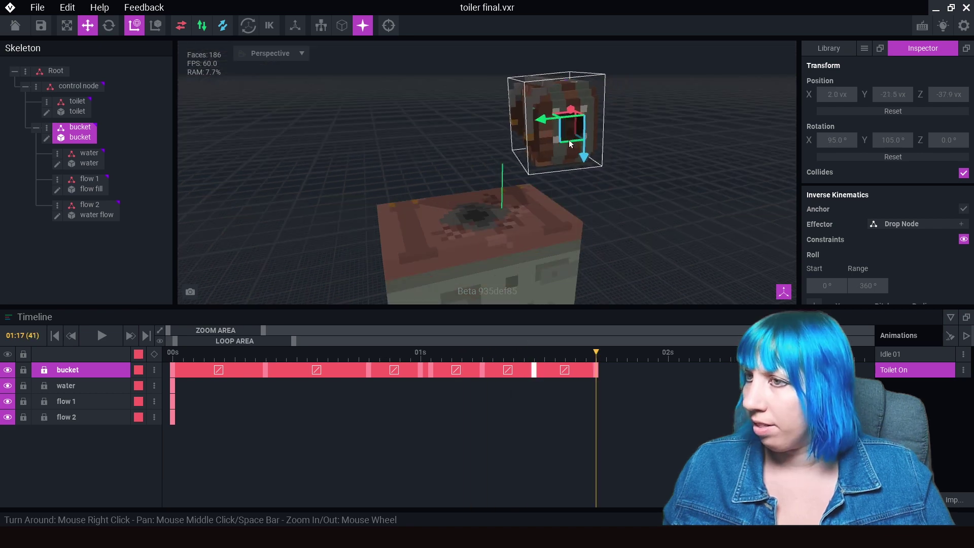
# - Copy the frame 0 keyframe of the flow 1 node and paste it at frame 41
pyautogui.moveTo(681, 160); pyautogui.dragTo(681, 161, button='right')
pyautogui.scroll(-2, 681, 161)
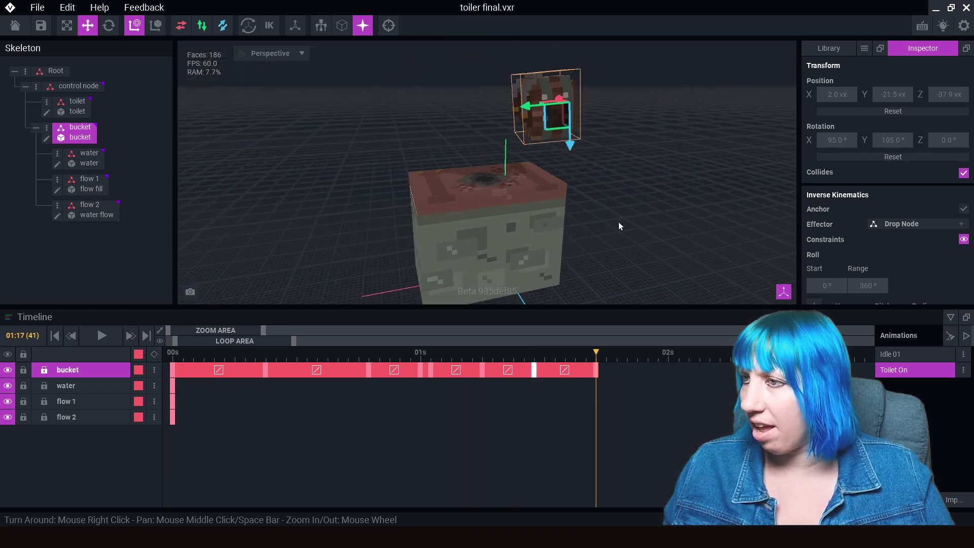
pyautogui.moveTo(579, 135); pyautogui.dragTo(589, 143, button='right')
pyautogui.scroll(4, 589, 143)
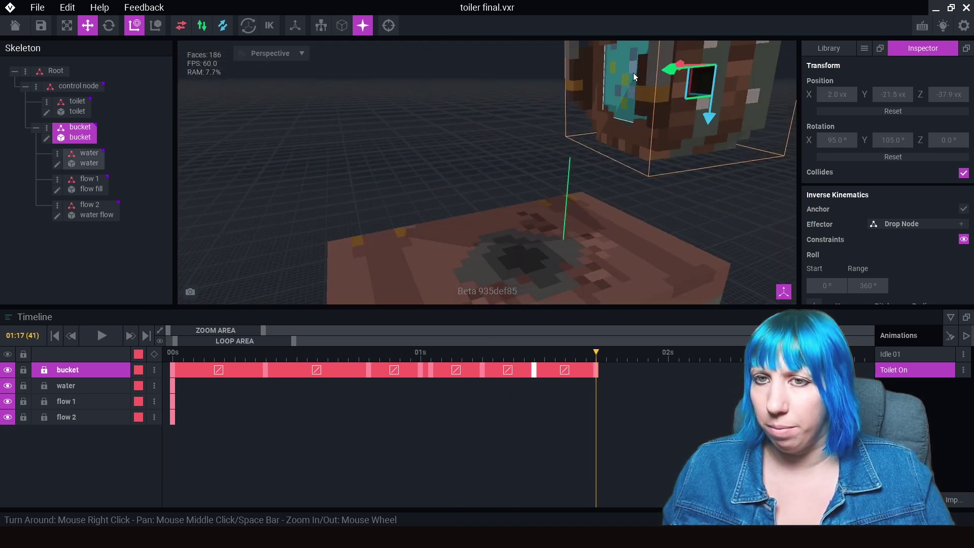
pyautogui.click(87, 184)
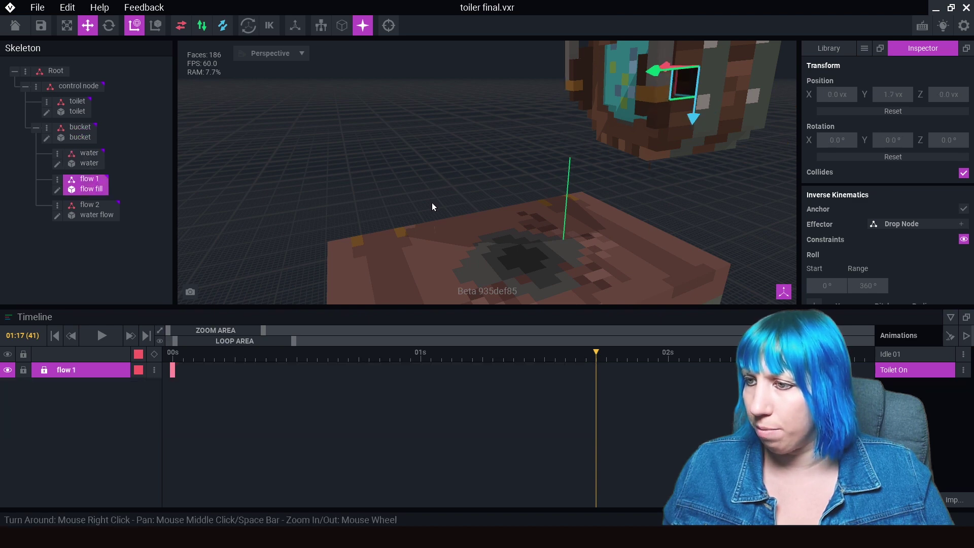
pyautogui.scroll(-4, 456, 203)
pyautogui.scroll(4, 491, 207)
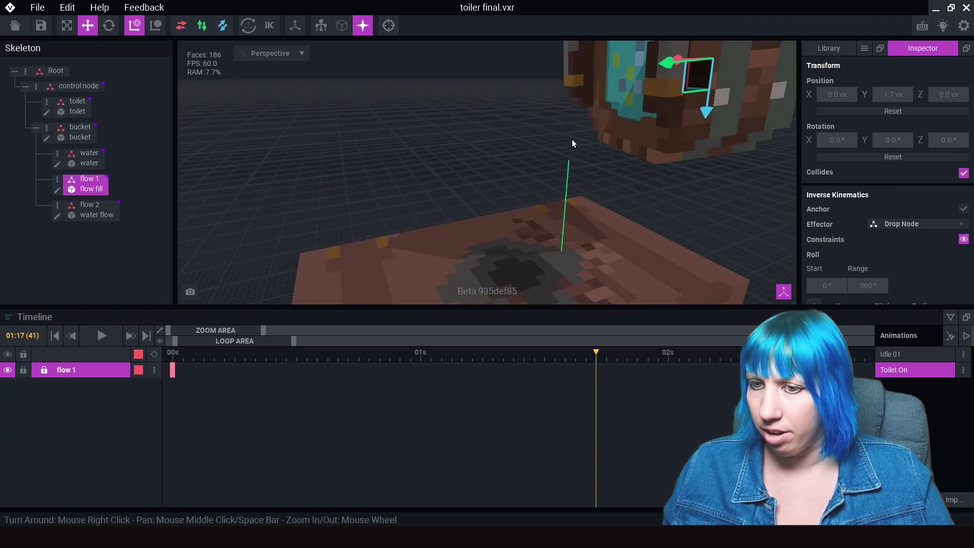
pyautogui.rightClick(174, 372)
pyautogui.click(211, 312)
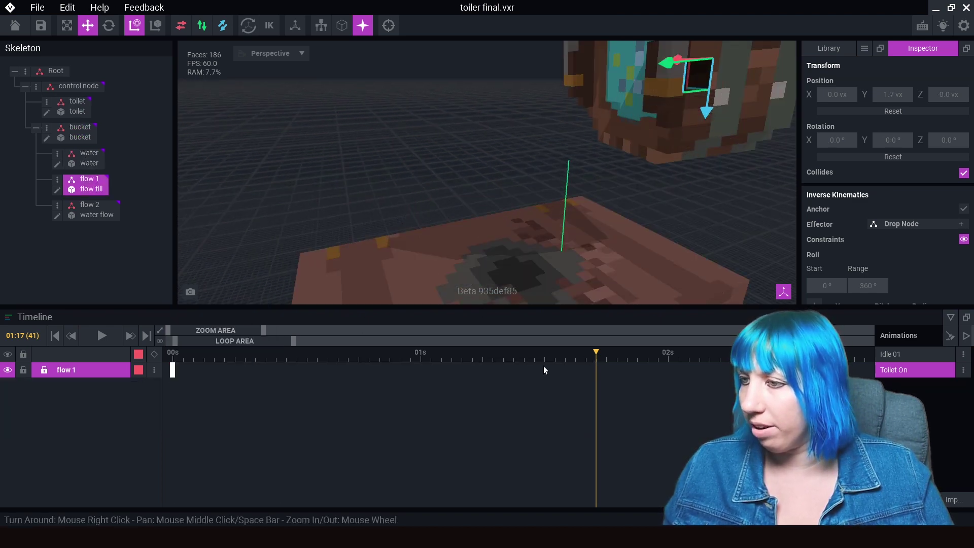
pyautogui.rightClick(596, 369)
pyautogui.click(610, 337)
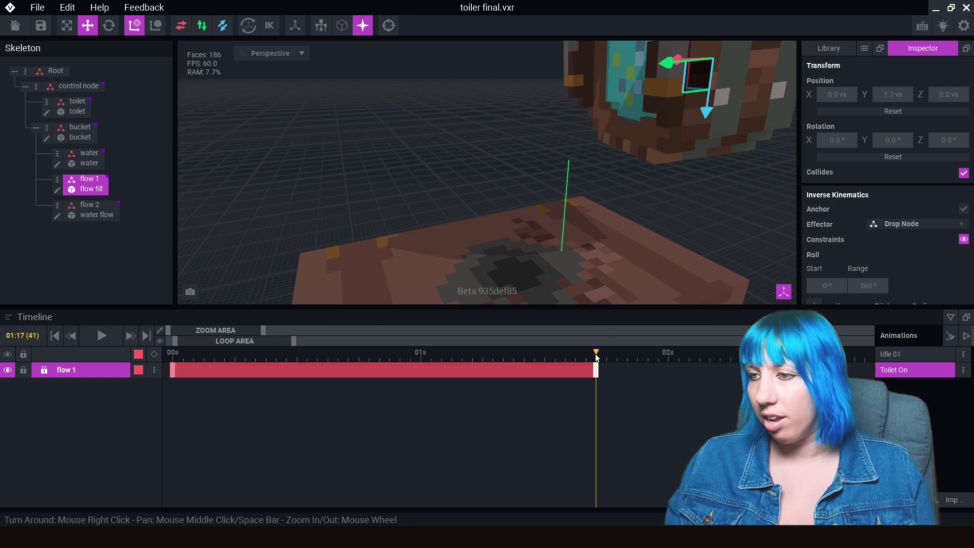
# - Keyframe flow 1 at frame 42, moved out of the bucket opening to about 9.1 vx on Y
pyautogui.moveTo(592, 355); pyautogui.dragTo(604, 375)
pyautogui.moveTo(620, 259); pyautogui.dragTo(653, 147, button='right')
pyautogui.press('k')
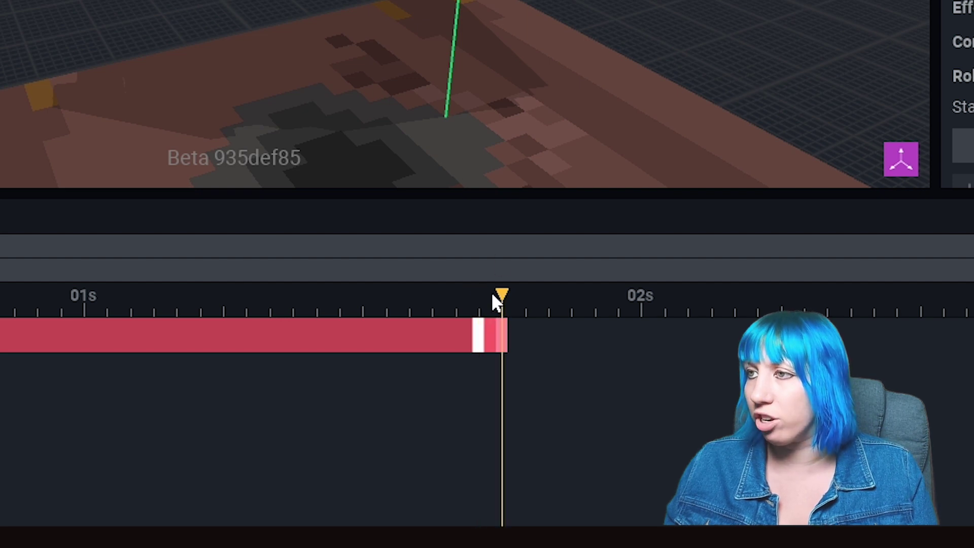
pyautogui.click(479, 308)
pyautogui.click(501, 307)
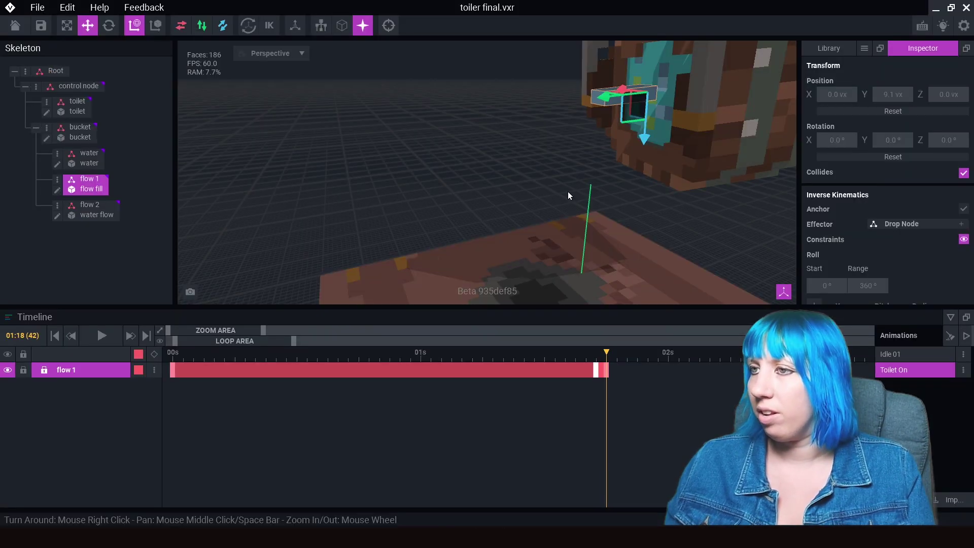
# - Keyframe flow 1 falling into the toilet bowl at frame 48, rotated to 60° on X and moved to about -4, 18, -11 vx
pyautogui.scroll(-5, 576, 208)
pyautogui.click(109, 26)
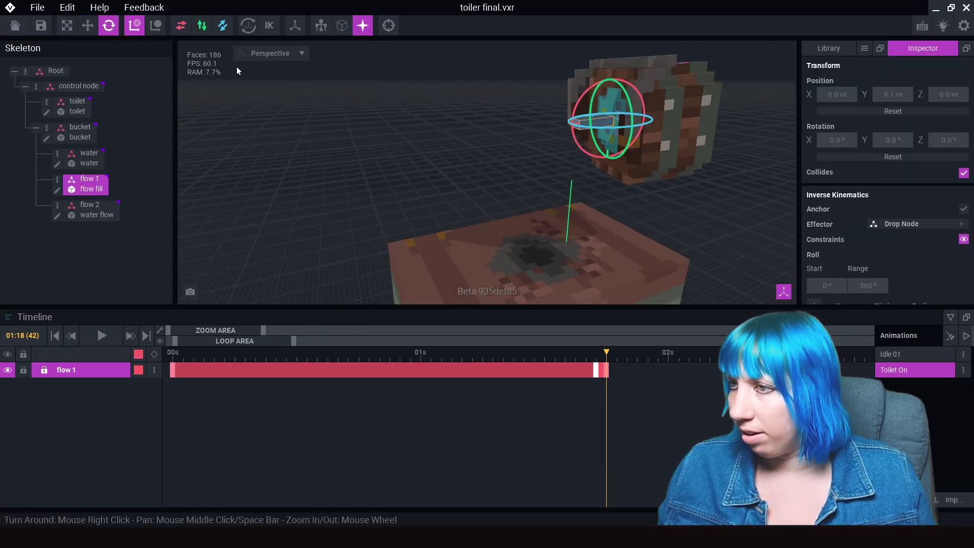
pyautogui.moveTo(573, 118); pyautogui.dragTo(570, 179)
pyautogui.click(89, 26)
pyautogui.moveTo(634, 148); pyautogui.dragTo(531, 209)
pyautogui.click(668, 352)
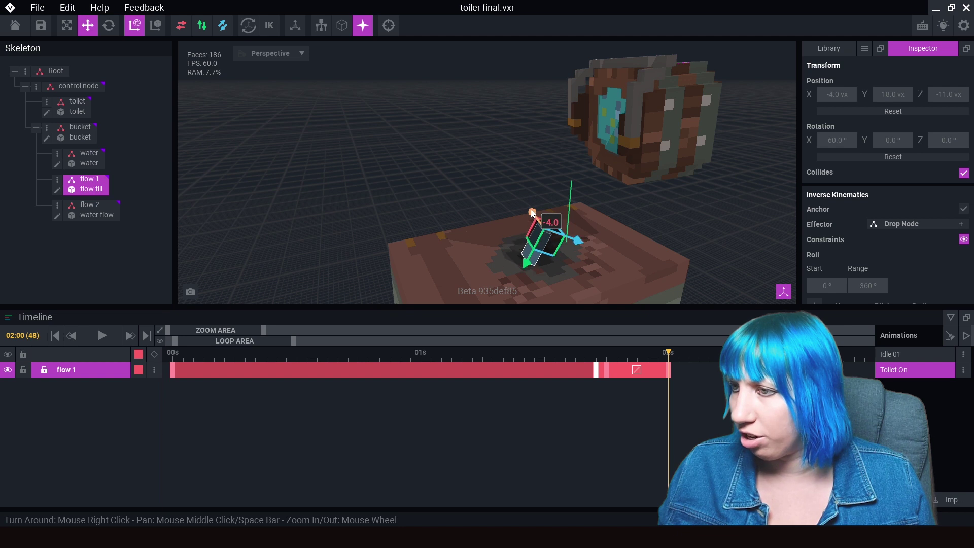
pyautogui.moveTo(578, 238); pyautogui.dragTo(591, 249)
# - Copy the frame 0 keyframe of the flow 2 node and paste it at frame 45
pyautogui.moveTo(664, 357); pyautogui.dragTo(636, 358)
pyautogui.click(540, 260)
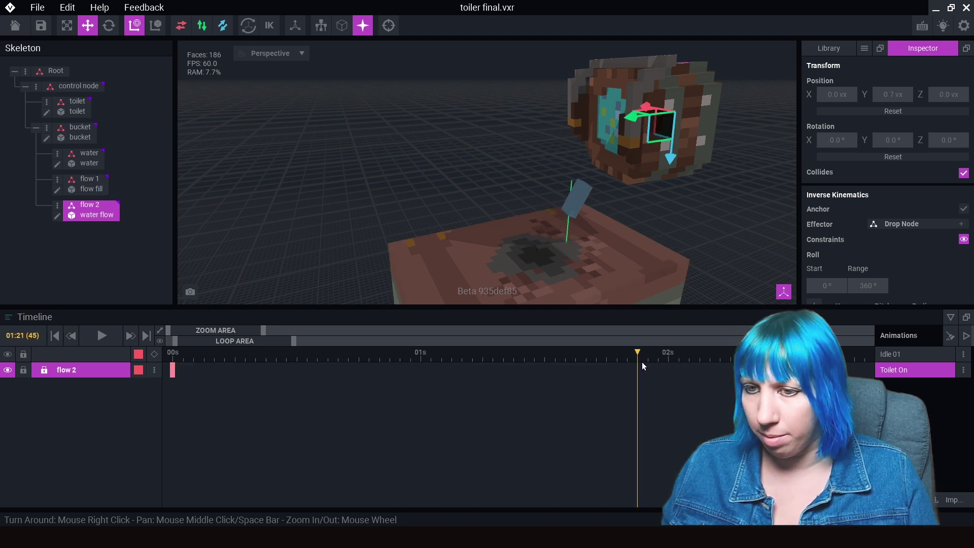
pyautogui.rightClick(173, 371)
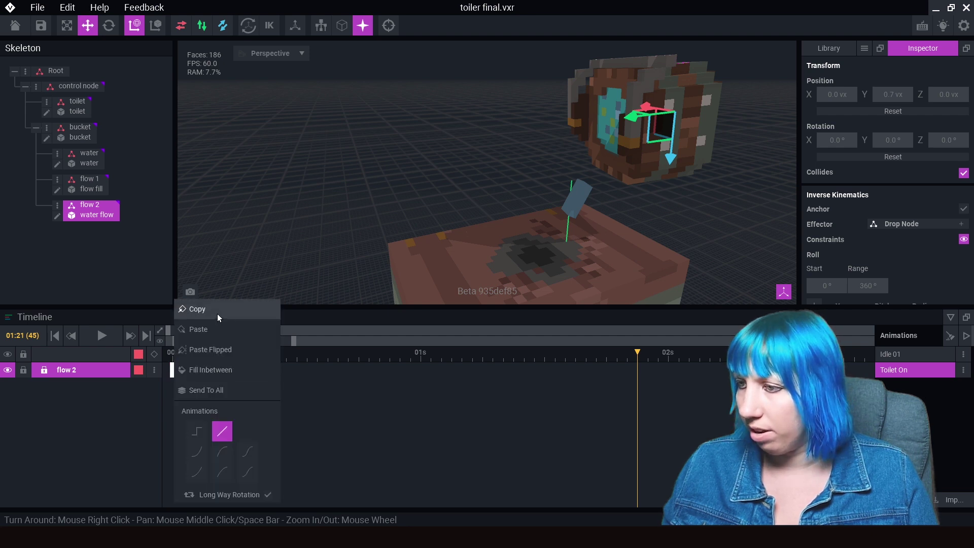
pyautogui.click(217, 314)
pyautogui.rightClick(636, 371)
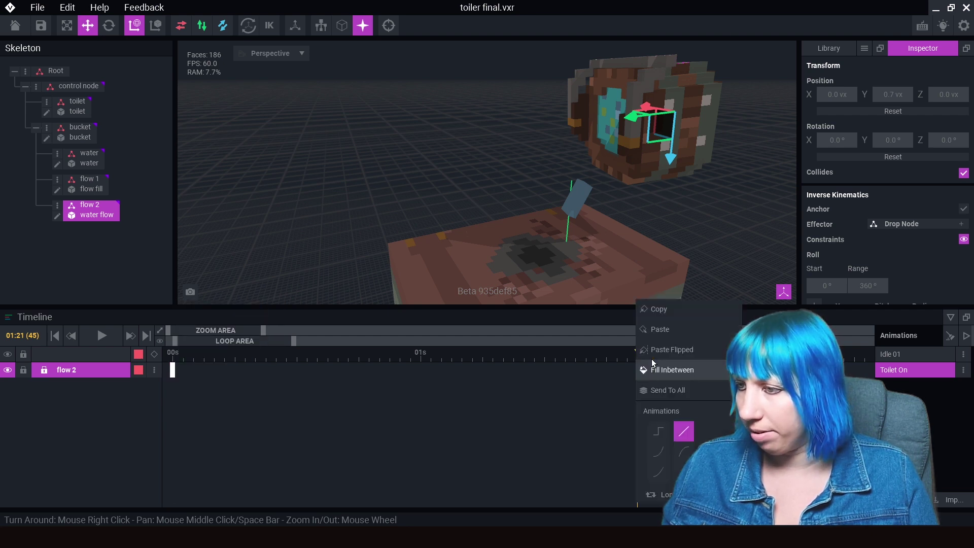
pyautogui.click(660, 330)
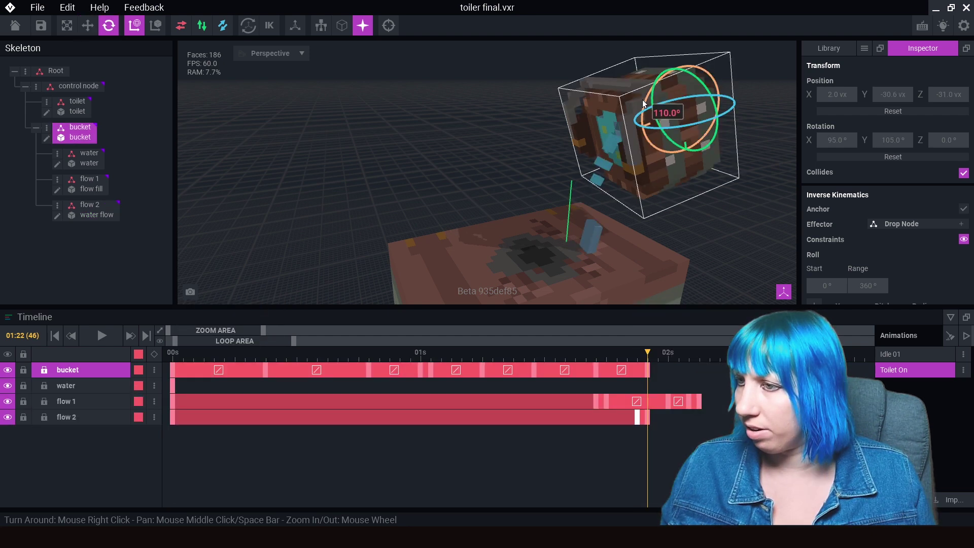
# - Tilt the bucket to 100° on X at frame 46 and scrub between frames 44 and 46 to check the pour
pyautogui.moveTo(643, 103); pyautogui.dragTo(643, 151)
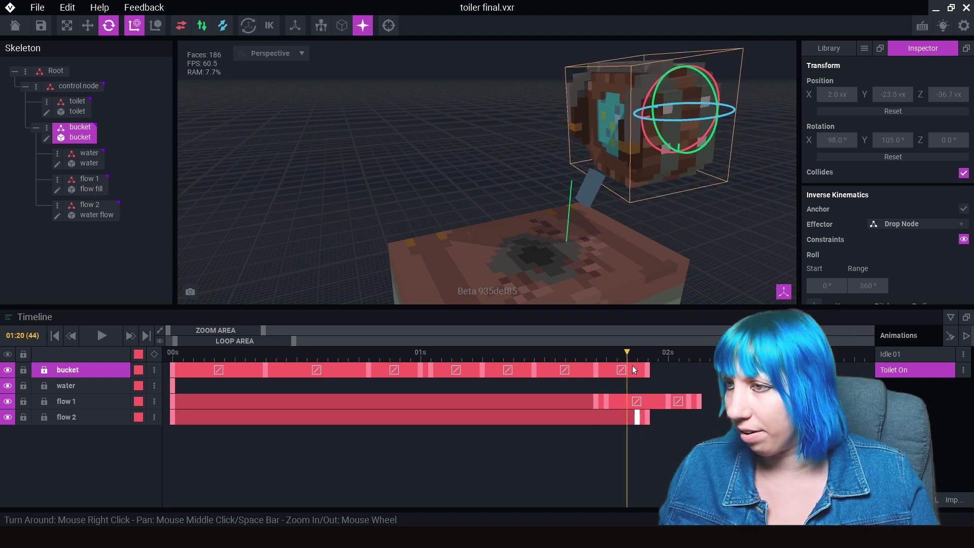
pyautogui.moveTo(650, 395); pyautogui.dragTo(620, 403, button='right')
pyautogui.moveTo(620, 403); pyautogui.dragTo(648, 406)
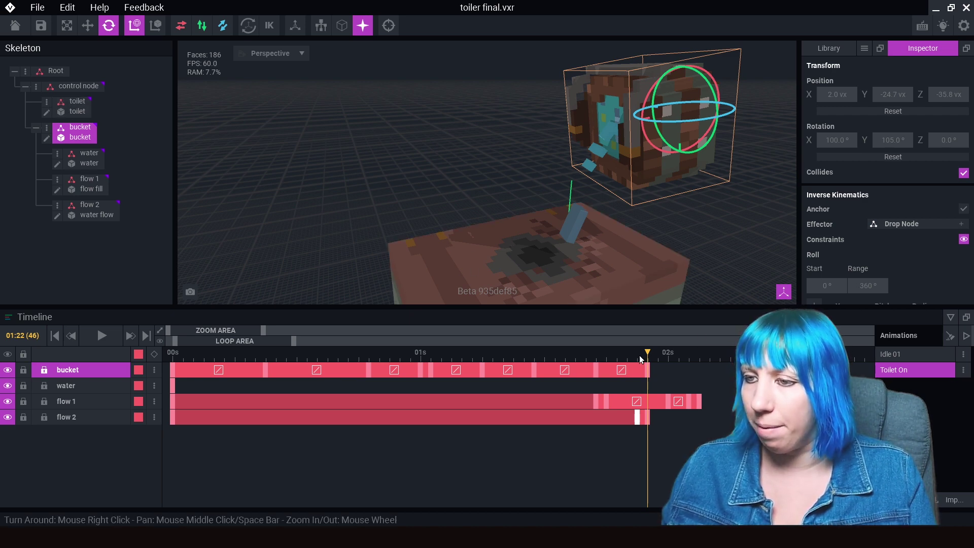
# - Scrub the Toilet On timeline between frames 41 and 46 to examine where flow 1 and flow 2 leave the bucket
pyautogui.click(395, 375)
pyautogui.moveTo(394, 375); pyautogui.dragTo(638, 375)
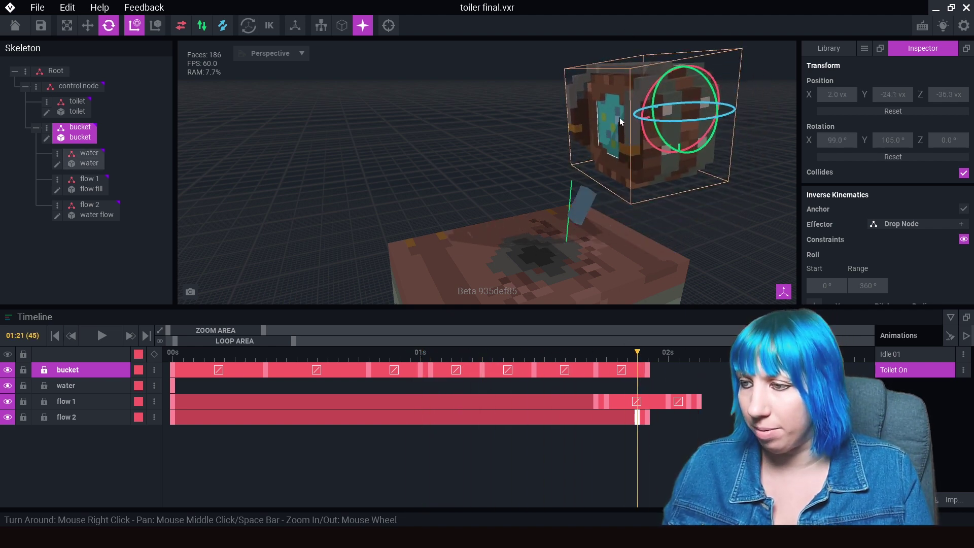
pyautogui.click(597, 356)
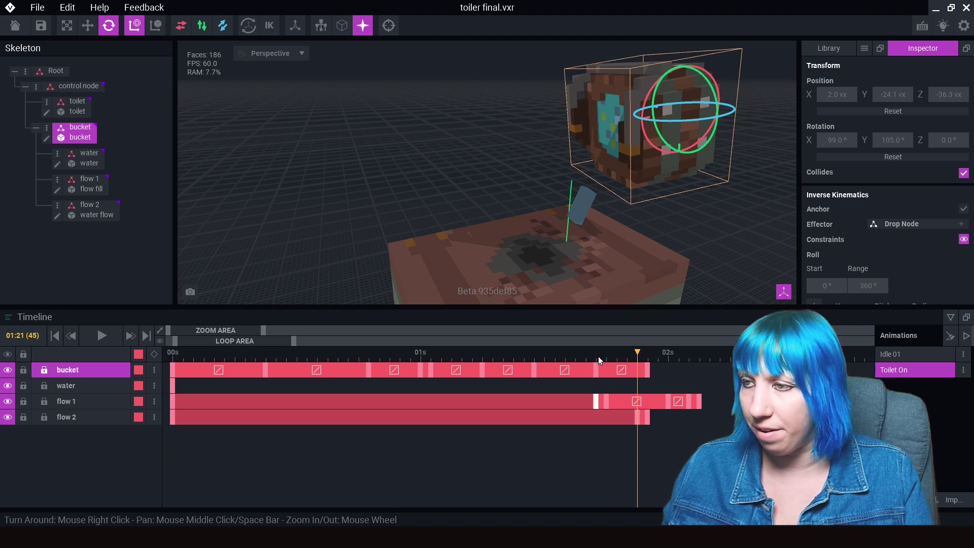
pyautogui.click(603, 356)
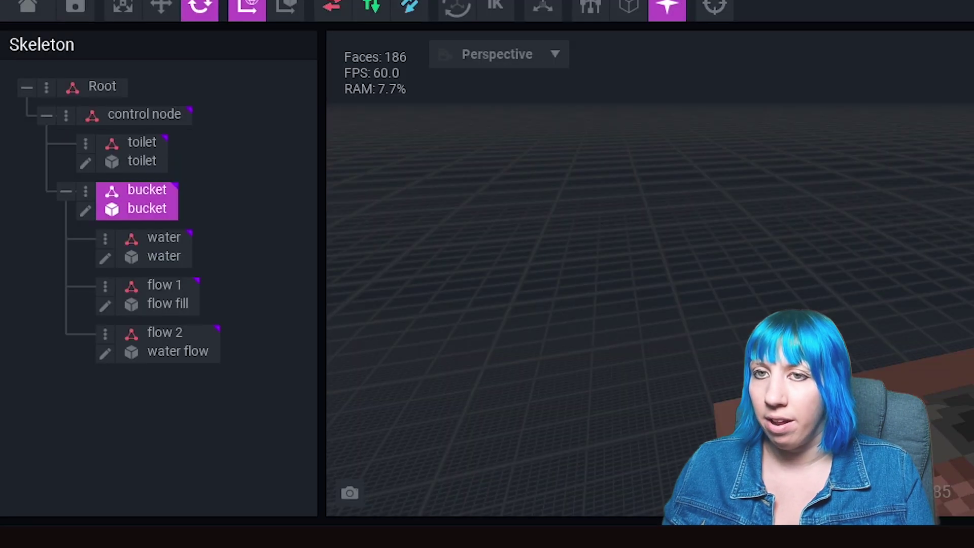
pyautogui.click(84, 191)
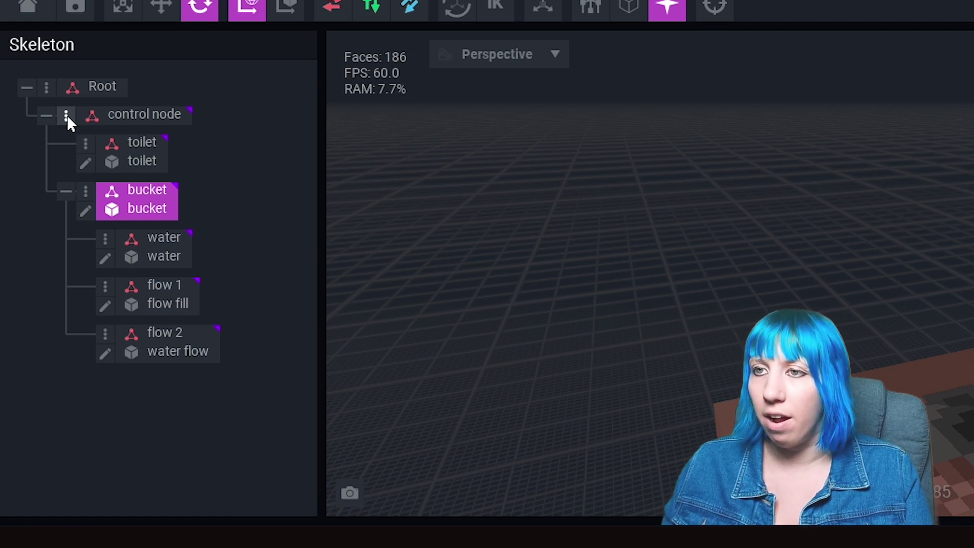
pyautogui.moveTo(832, 426); pyautogui.dragTo(791, 340, button='middle')
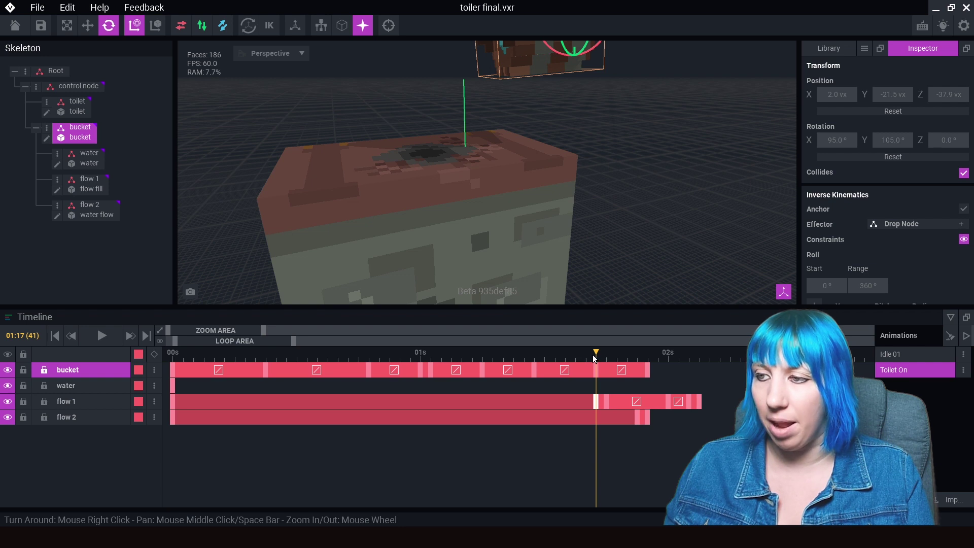
pyautogui.moveTo(594, 359); pyautogui.dragTo(596, 357)
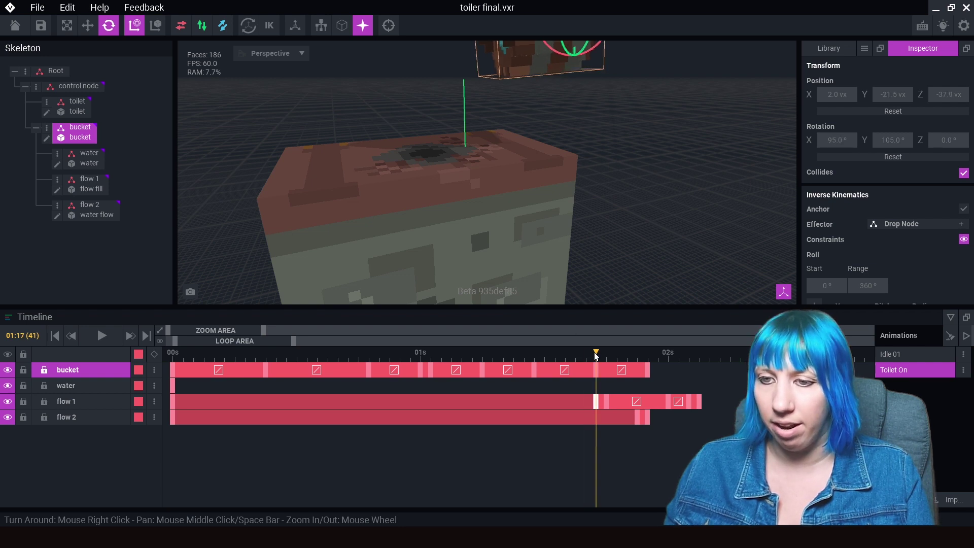
# - Copy flow 1's frame 0 keyframe and step from frame 41 to 42 to examine how the flow emerges
pyautogui.rightClick(174, 403)
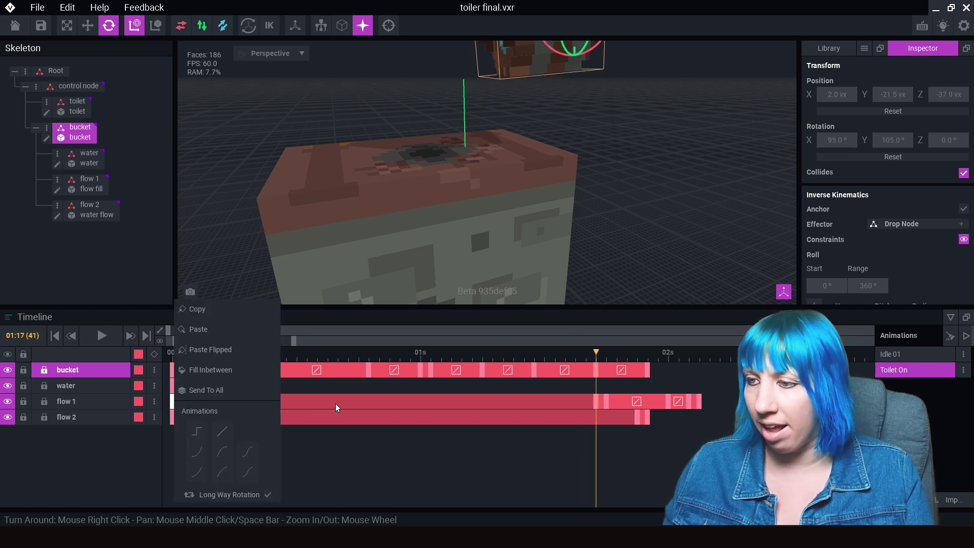
pyautogui.click(217, 310)
pyautogui.moveTo(594, 357); pyautogui.dragTo(597, 356)
pyautogui.moveTo(457, 175); pyautogui.dragTo(537, 263, button='middle')
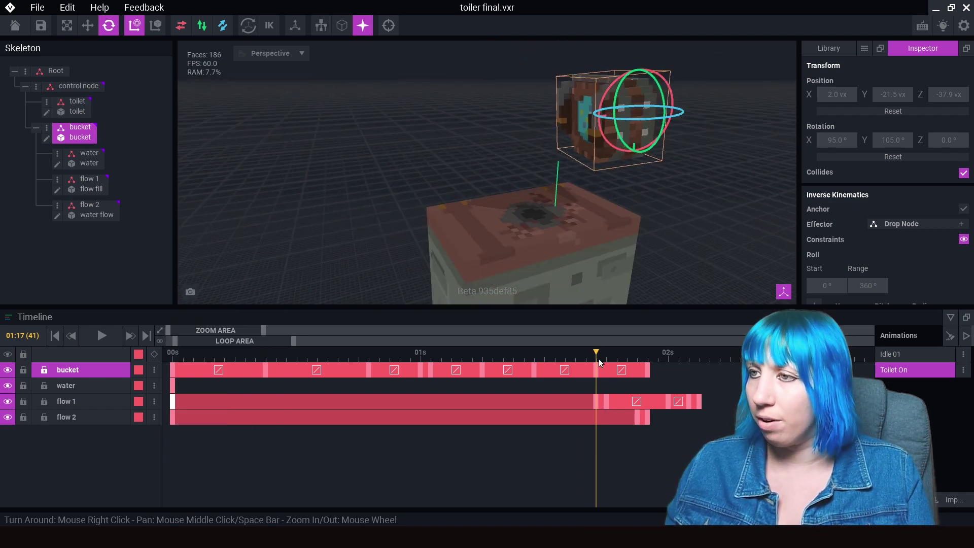
pyautogui.moveTo(598, 358); pyautogui.dragTo(606, 358)
pyautogui.scroll(5, 565, 174)
pyautogui.scroll(-5, 564, 175)
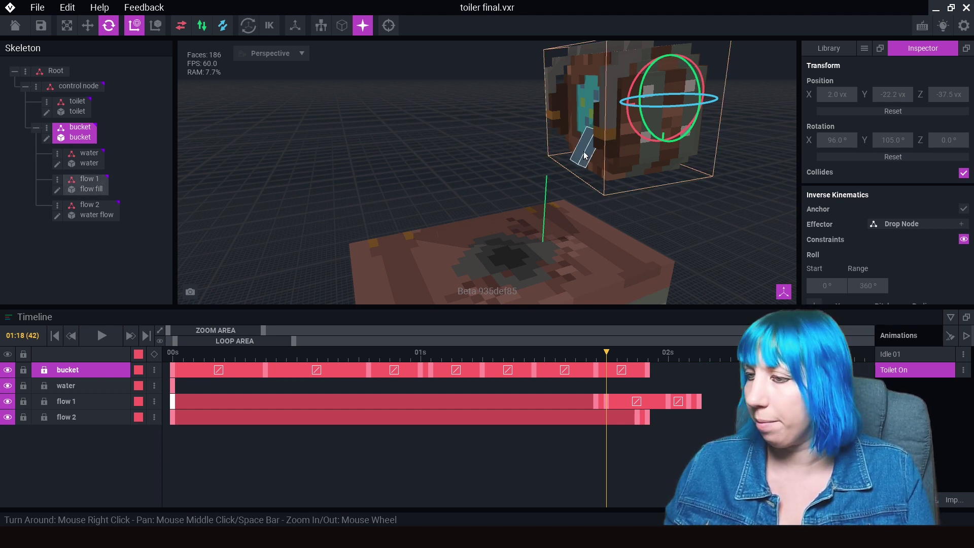
# - Extend flow 1's keyframes past frame 51 with a second pour, moving the water piece down into the toilet bowl
pyautogui.moveTo(606, 357); pyautogui.dragTo(690, 396)
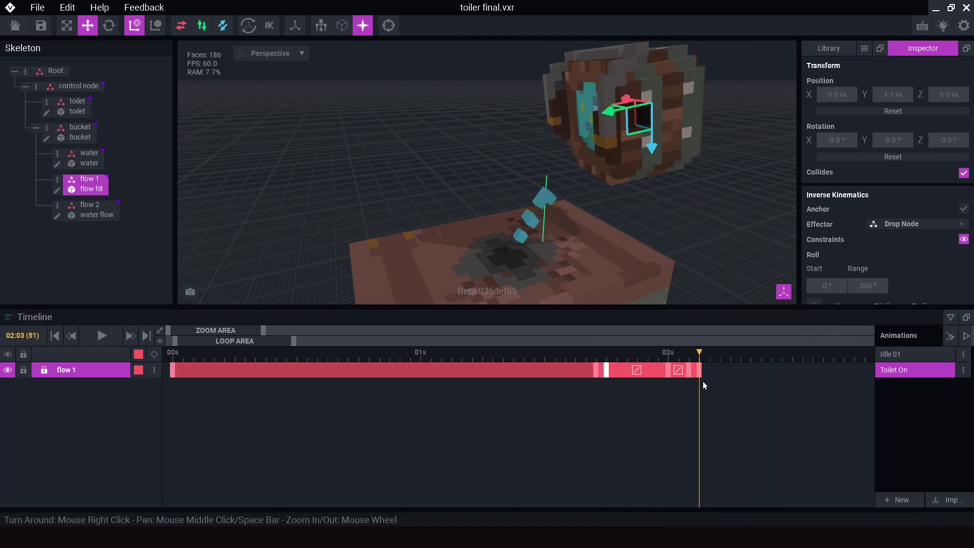
pyautogui.moveTo(702, 382)
pyautogui.mouseDown()
pyautogui.moveTo(675, 378)
pyautogui.moveTo(690, 387)
pyautogui.moveTo(709, 375)
pyautogui.mouseUp()
pyautogui.rightClick(710, 370)
pyautogui.click(731, 355)
pyautogui.moveTo(709, 353); pyautogui.dragTo(746, 361)
pyautogui.moveTo(578, 159); pyautogui.dragTo(537, 243)
pyautogui.moveTo(592, 219); pyautogui.dragTo(575, 215)
pyautogui.moveTo(524, 242); pyautogui.dragTo(508, 274)
pyautogui.moveTo(752, 371); pyautogui.dragTo(813, 371)
pyautogui.moveTo(709, 371); pyautogui.dragTo(730, 371)
pyautogui.click(730, 353)
# - Play the Toilet On animation and scrub through the pour to check the falling water pieces
pyautogui.press('space')
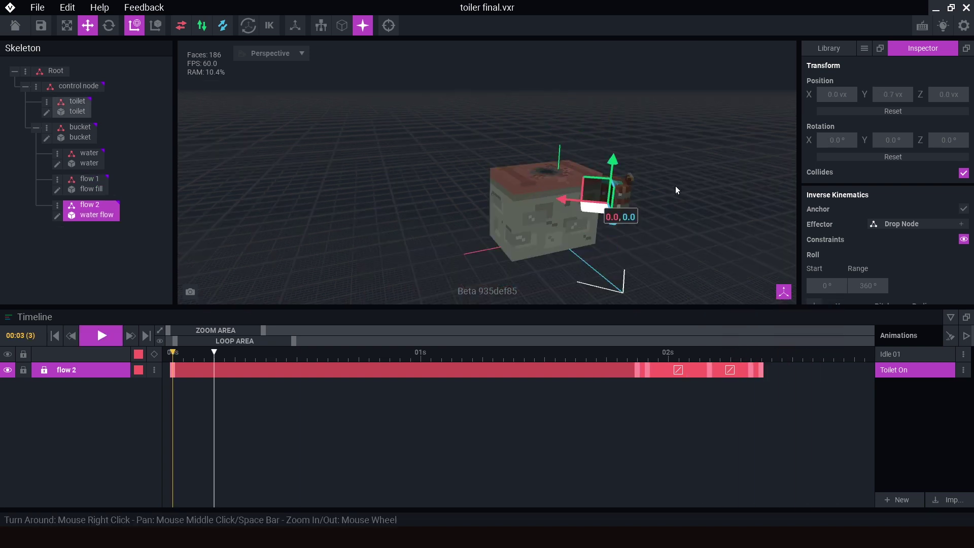
pyautogui.click(676, 190)
pyautogui.moveTo(675, 190); pyautogui.dragTo(609, 243, button='right')
pyautogui.press('space')
pyautogui.moveTo(173, 353); pyautogui.dragTo(781, 371)
pyautogui.click(631, 236)
pyautogui.click(690, 354)
# - Rework flow 2's keyframes after frame 52, copying its frame 46 pouring keyframe for a second fall
pyautogui.click(91, 210)
pyautogui.moveTo(668, 354); pyautogui.dragTo(720, 371)
pyautogui.click(710, 370)
pyautogui.moveTo(627, 353); pyautogui.dragTo(761, 354)
pyautogui.rightClick(648, 372)
pyautogui.click(664, 310)
pyautogui.scroll(5, 649, 213)
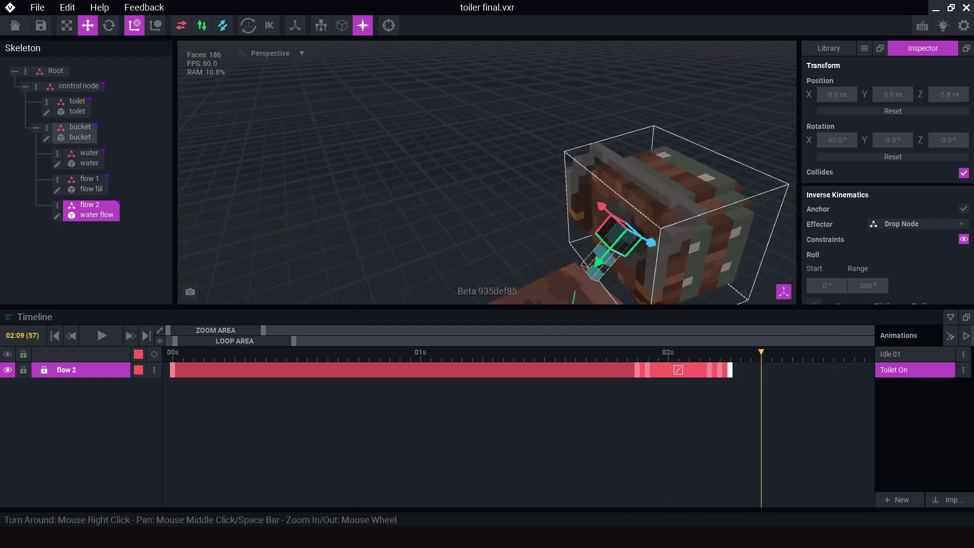
pyautogui.click(720, 370)
# - Hold the bucket's pouring tilt by pasting its frame 46 keyframe at frame 62
pyautogui.click(484, 114)
pyautogui.click(647, 370)
pyautogui.rightClick(779, 371)
pyautogui.click(806, 329)
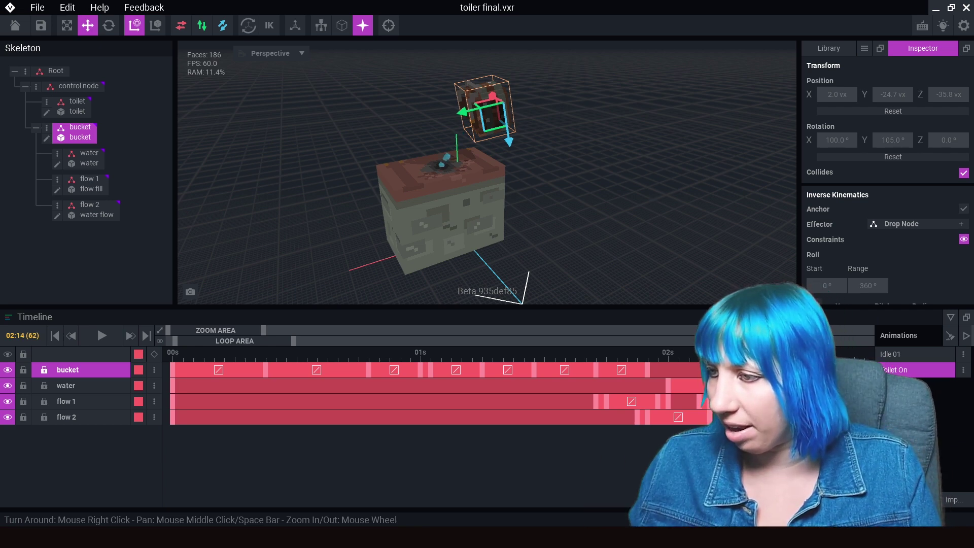
# - Move the bucket away from the toilet at frame 71 to about -18.7 vx on X and scrub through its path
pyautogui.scroll(3, 574, 170)
pyautogui.moveTo(573, 170); pyautogui.dragTo(644, 193, button='right')
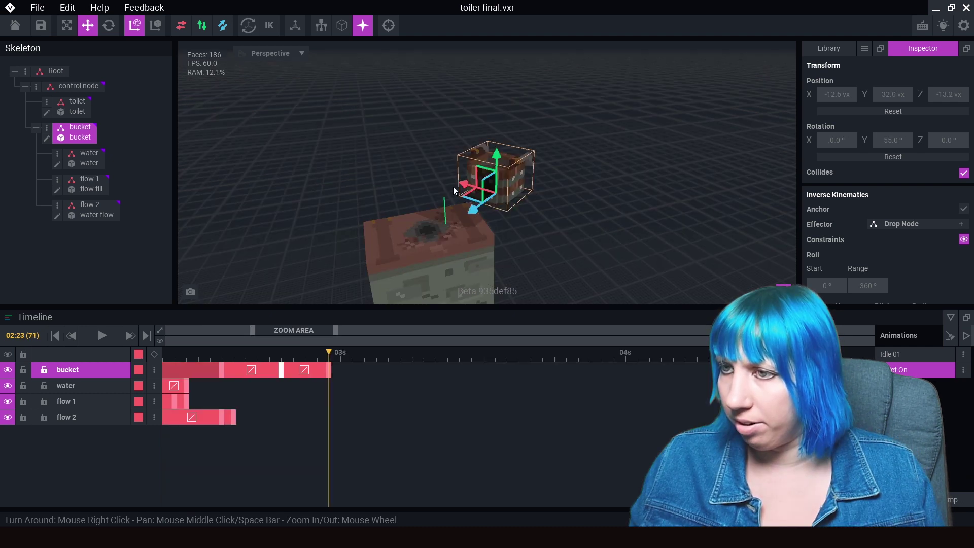
pyautogui.moveTo(458, 180); pyautogui.dragTo(483, 191)
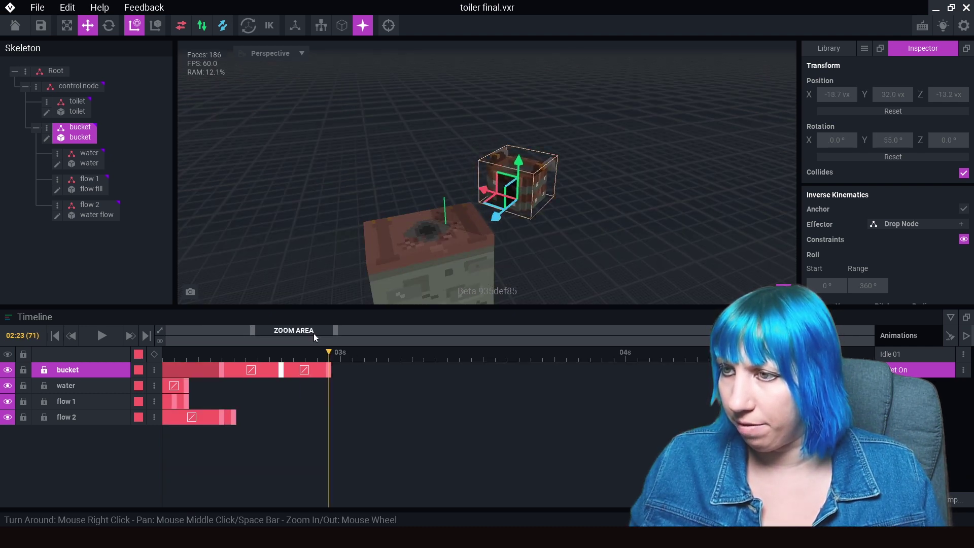
pyautogui.moveTo(335, 330); pyautogui.dragTo(385, 331)
pyautogui.moveTo(272, 353); pyautogui.dragTo(168, 364)
pyautogui.moveTo(328, 330); pyautogui.dragTo(256, 332)
pyautogui.moveTo(284, 355); pyautogui.dragTo(638, 373)
pyautogui.scroll(4, 563, 229)
pyautogui.moveTo(563, 228); pyautogui.dragTo(457, 175, button='middle')
pyautogui.moveTo(553, 356); pyautogui.dragTo(675, 371)
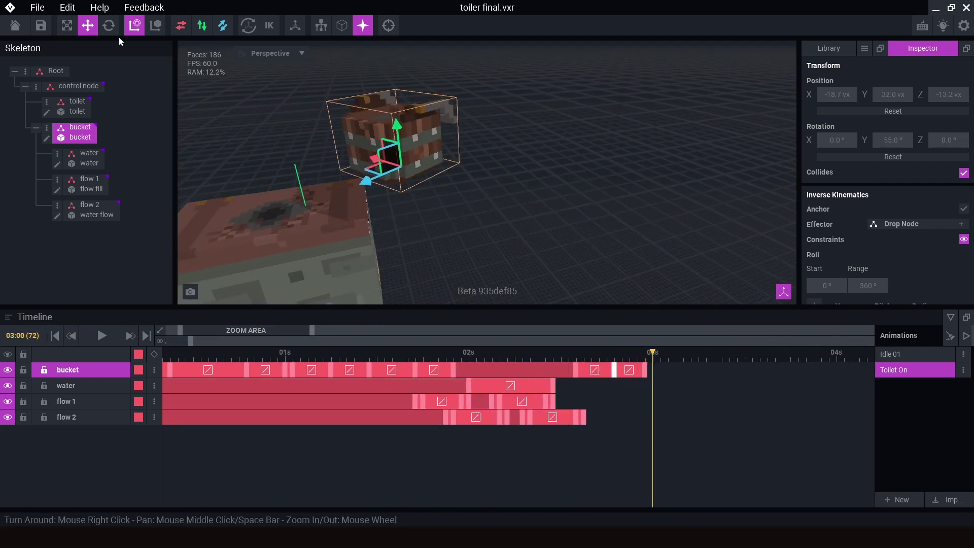
# - Rotate the bucket to 45° on Y and keyframe it at frame 75
pyautogui.click(109, 28)
pyautogui.moveTo(397, 184); pyautogui.dragTo(415, 197)
pyautogui.moveTo(312, 328); pyautogui.dragTo(378, 329)
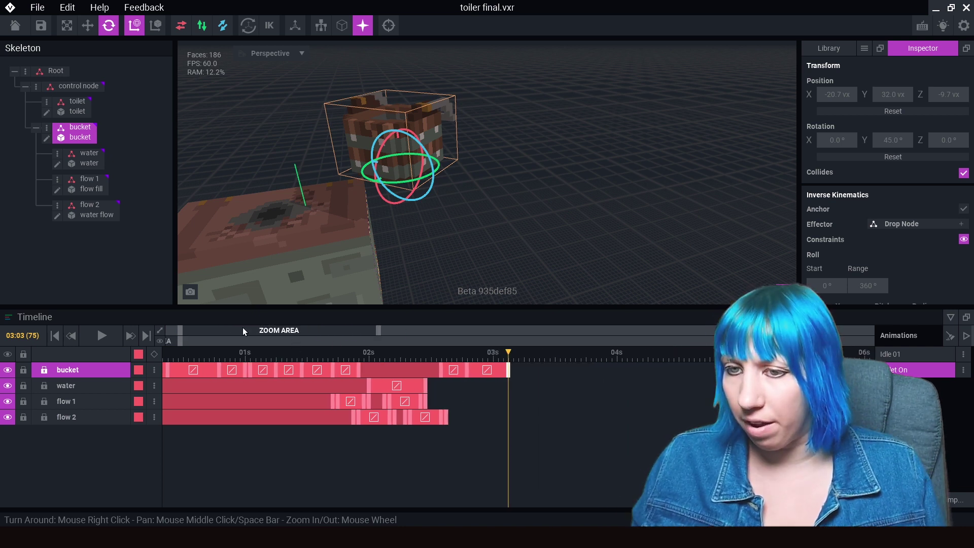
# - Copy the bucket's frame 0 keyframe and paste it at frame 82 to return the bucket to the floor
pyautogui.moveTo(242, 327); pyautogui.dragTo(175, 328)
pyautogui.click(580, 353)
pyautogui.moveTo(579, 355); pyautogui.dragTo(590, 356)
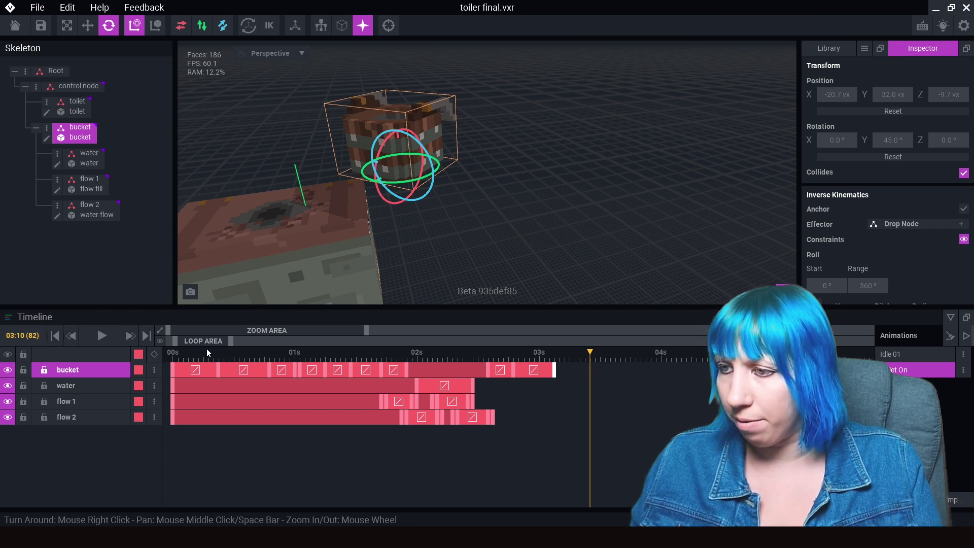
pyautogui.rightClick(173, 373)
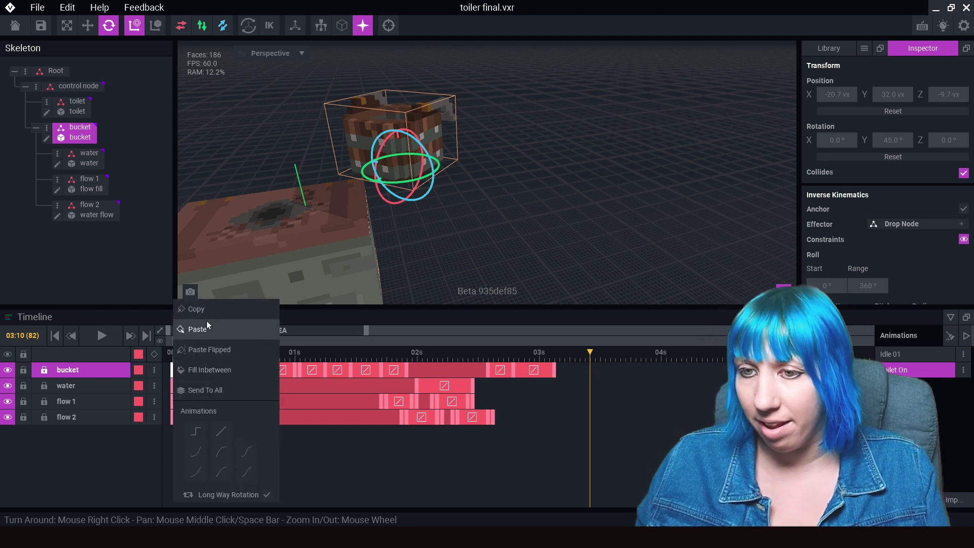
pyautogui.rightClick(586, 372)
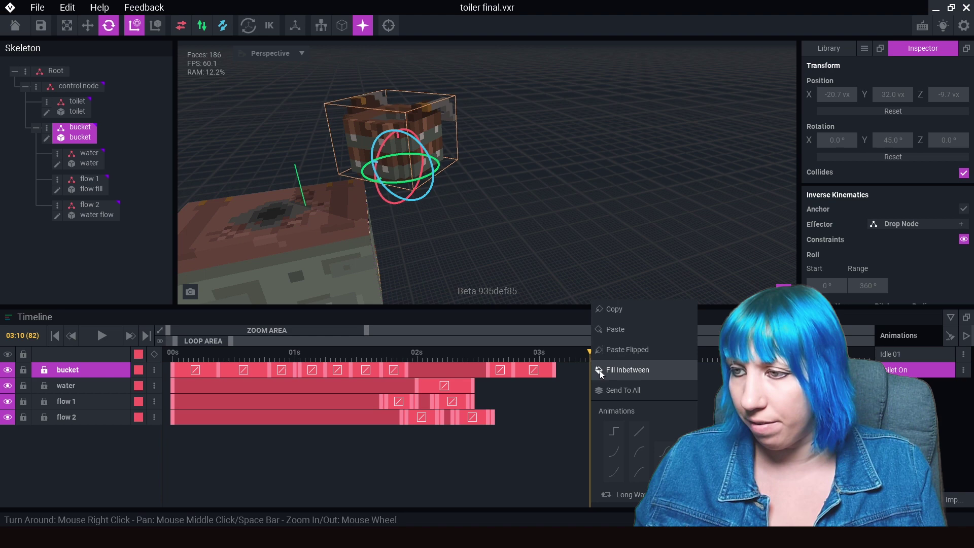
pyautogui.click(623, 331)
pyautogui.moveTo(542, 286); pyautogui.dragTo(531, 244, button='right')
pyautogui.scroll(3, 531, 243)
pyautogui.moveTo(532, 254); pyautogui.dragTo(542, 236, button='middle')
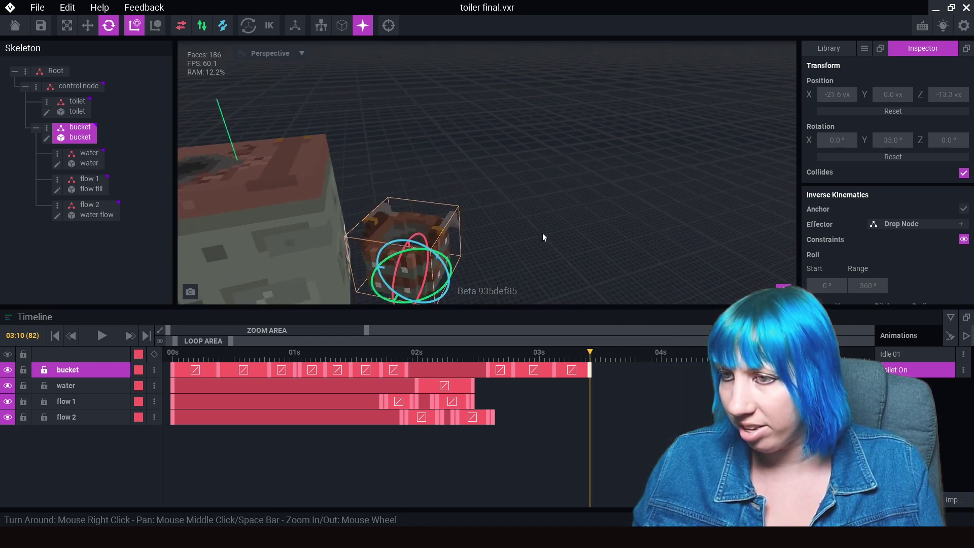
# - Move the bucket at frame 75 to about -22.3 vx on X so it clears the toilet, and check its descent to frame 82
pyautogui.moveTo(578, 357); pyautogui.dragTo(568, 399)
pyautogui.scroll(3, 480, 284)
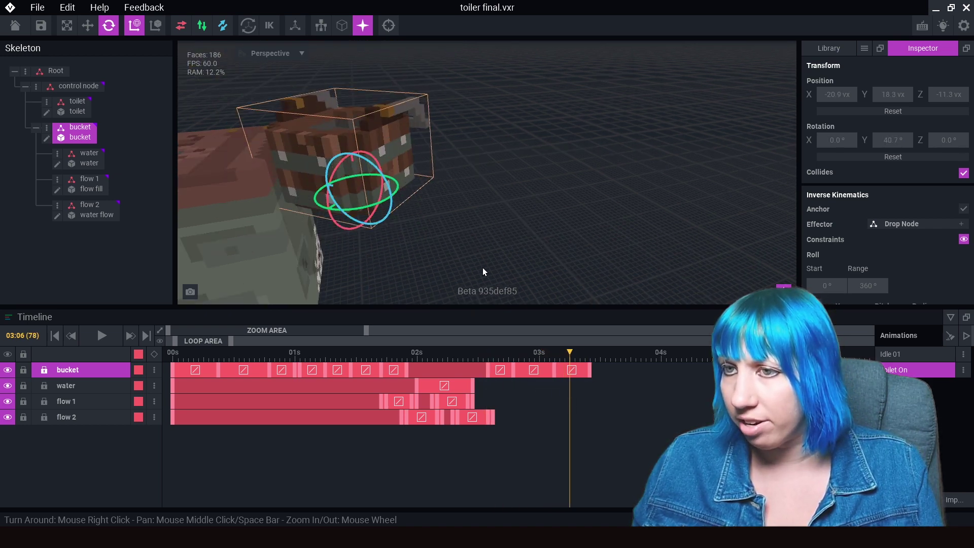
pyautogui.moveTo(482, 267); pyautogui.dragTo(495, 269, button='right')
pyautogui.moveTo(571, 361); pyautogui.dragTo(569, 424)
pyautogui.scroll(-1, 510, 301)
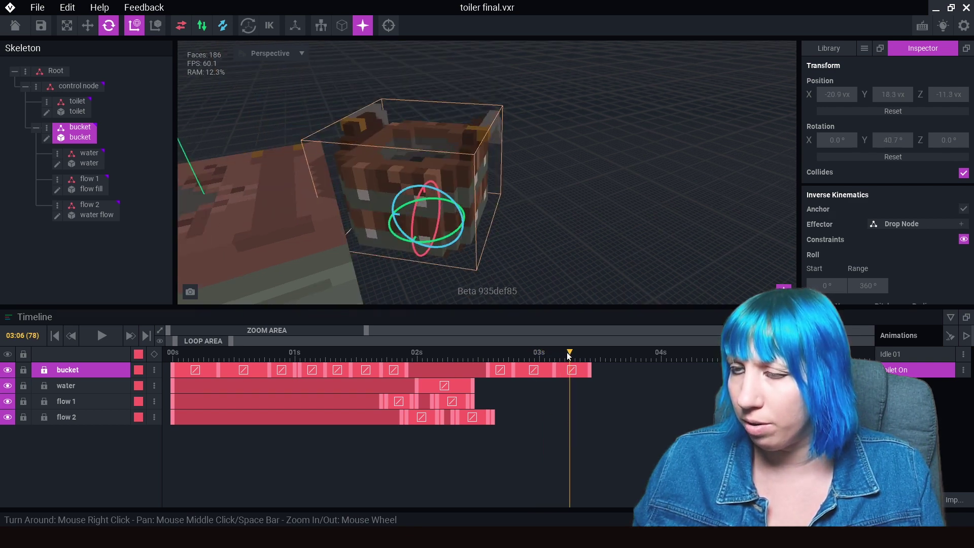
pyautogui.moveTo(569, 355); pyautogui.dragTo(555, 375)
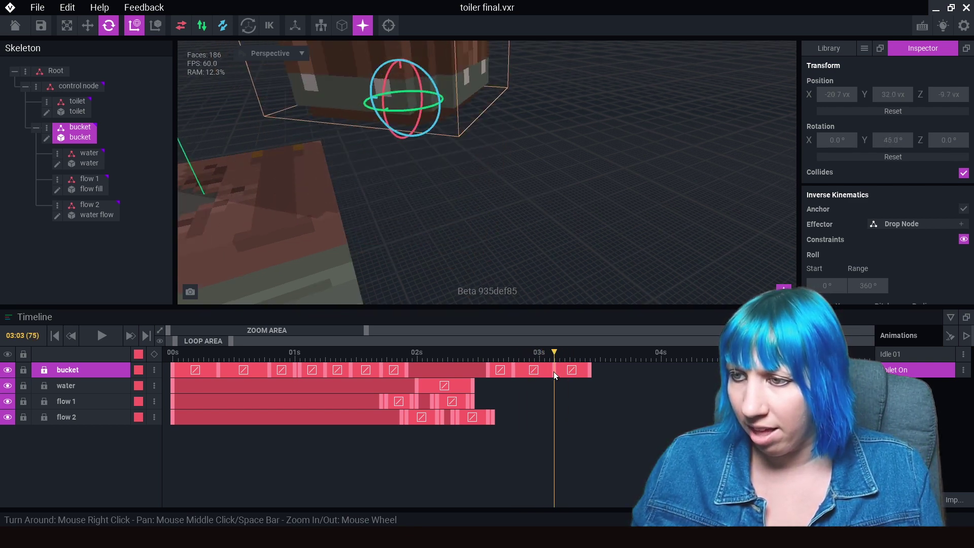
pyautogui.scroll(-3, 449, 228)
pyautogui.click(89, 27)
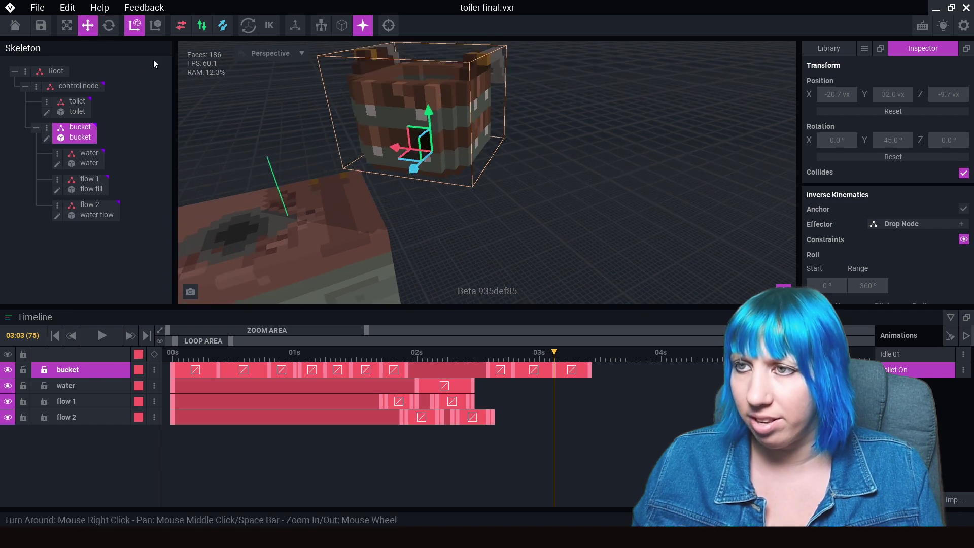
pyautogui.moveTo(397, 148); pyautogui.dragTo(410, 150)
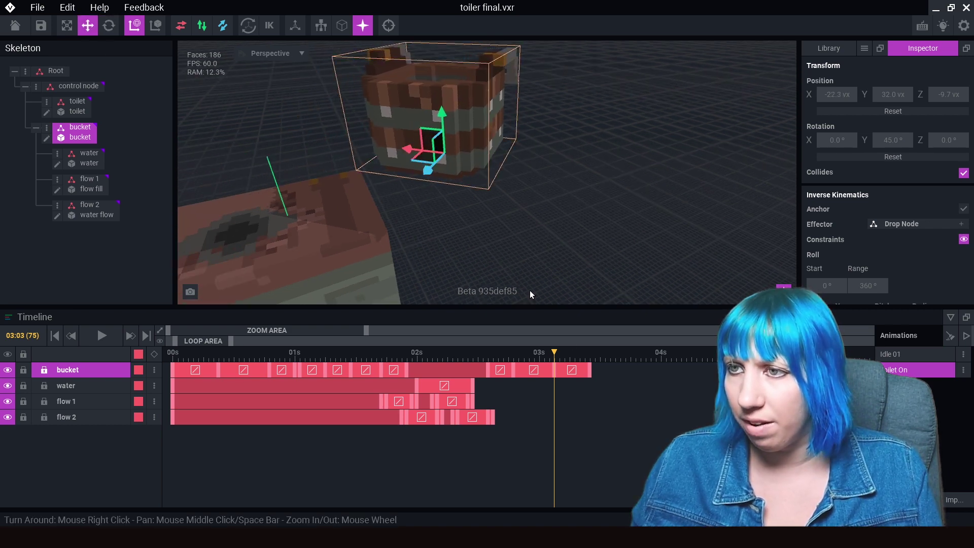
pyautogui.moveTo(557, 353); pyautogui.dragTo(590, 392)
pyautogui.scroll(3, 532, 258)
pyautogui.moveTo(532, 258); pyautogui.dragTo(514, 170, button='middle')
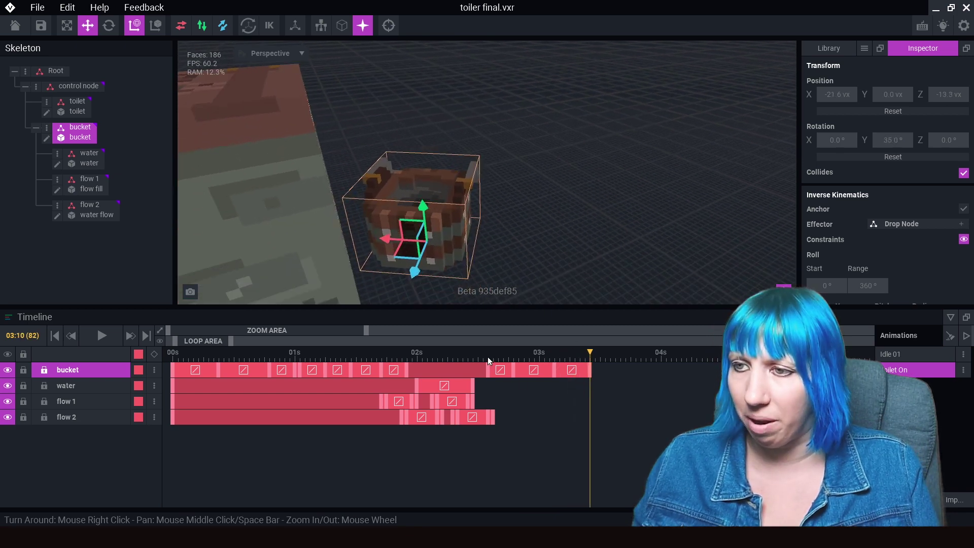
pyautogui.moveTo(489, 357); pyautogui.dragTo(510, 360)
# - Copy the bucket's frame 82 keyframe and paste it at frame 84
pyautogui.click(591, 373)
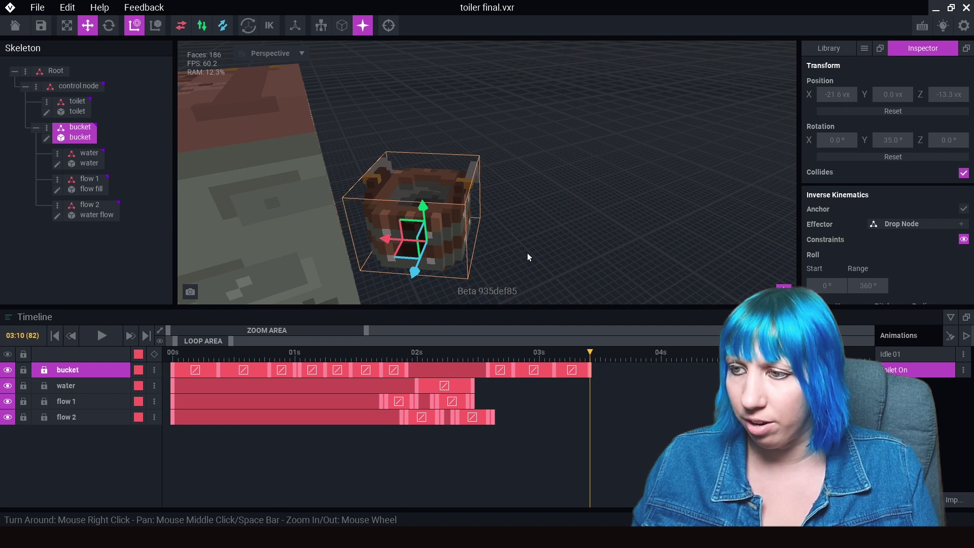
pyautogui.click(600, 355)
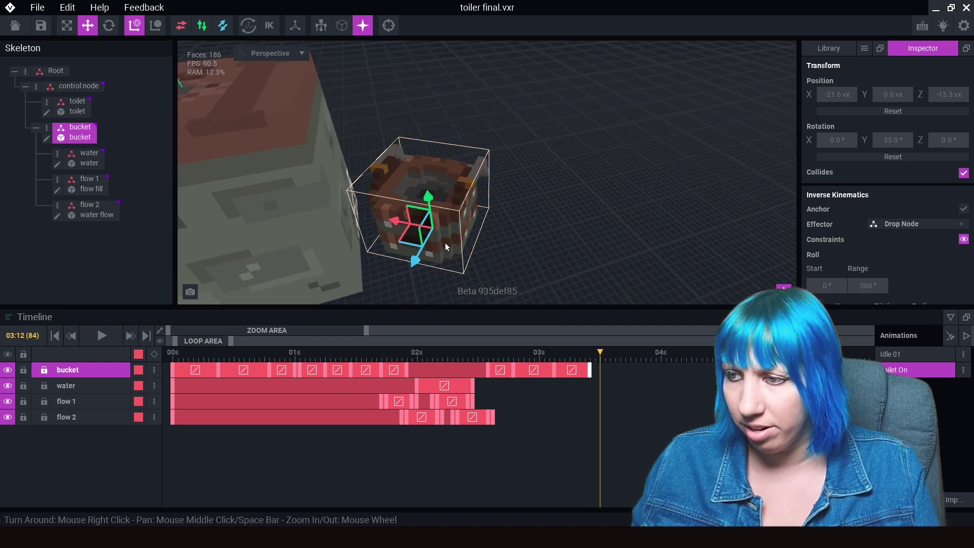
pyautogui.rightClick(590, 371)
pyautogui.click(625, 316)
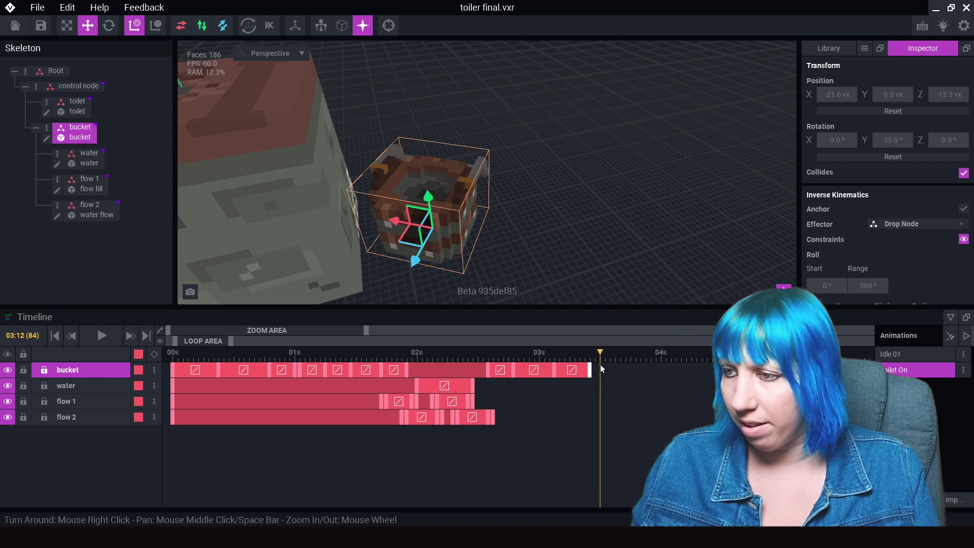
pyautogui.rightClick(600, 370)
pyautogui.click(635, 333)
pyautogui.click(591, 355)
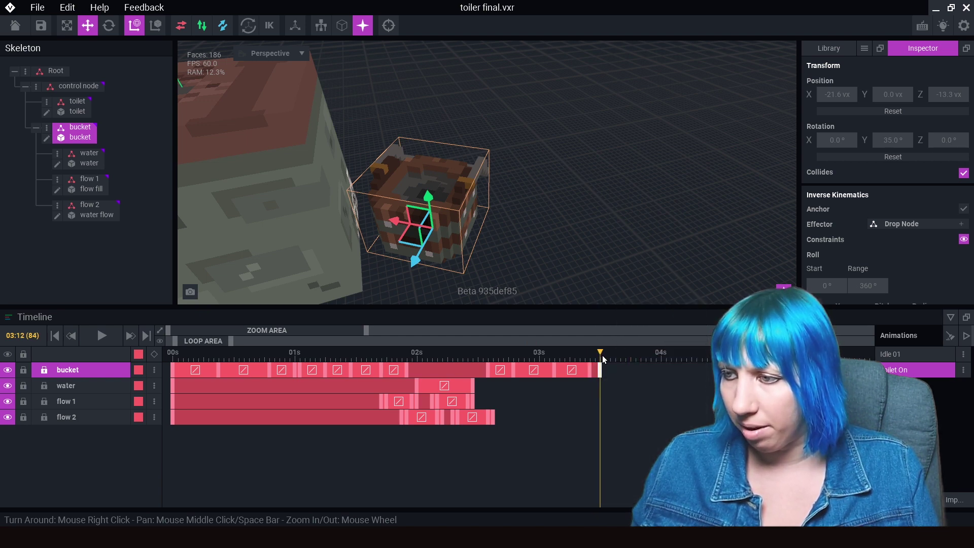
# - Play the Toilet On animation from frame 0 and check the whole bucket and water motion
pyautogui.moveTo(603, 359); pyautogui.dragTo(178, 382)
pyautogui.click(99, 335)
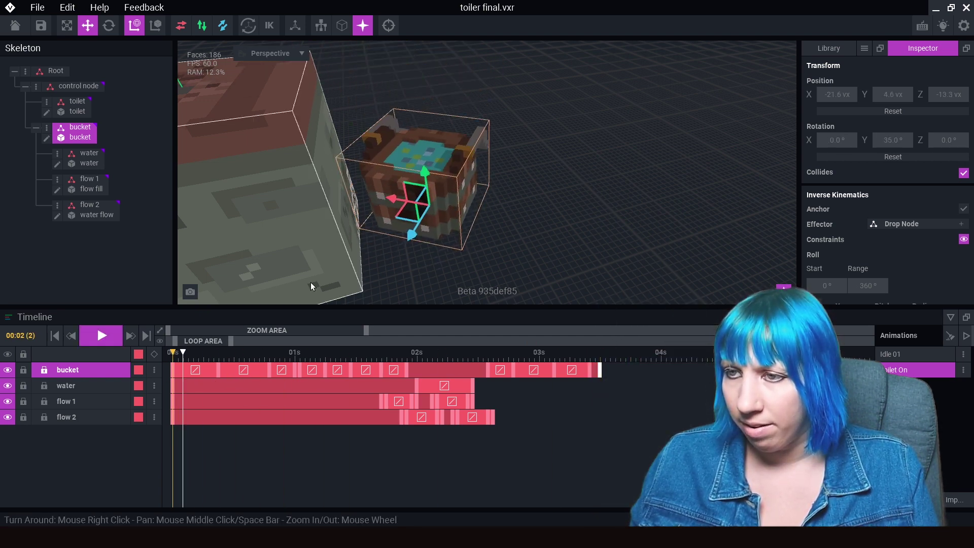
pyautogui.scroll(-5, 527, 229)
pyautogui.moveTo(527, 231); pyautogui.dragTo(548, 250, button='right')
pyautogui.scroll(-4, 539, 242)
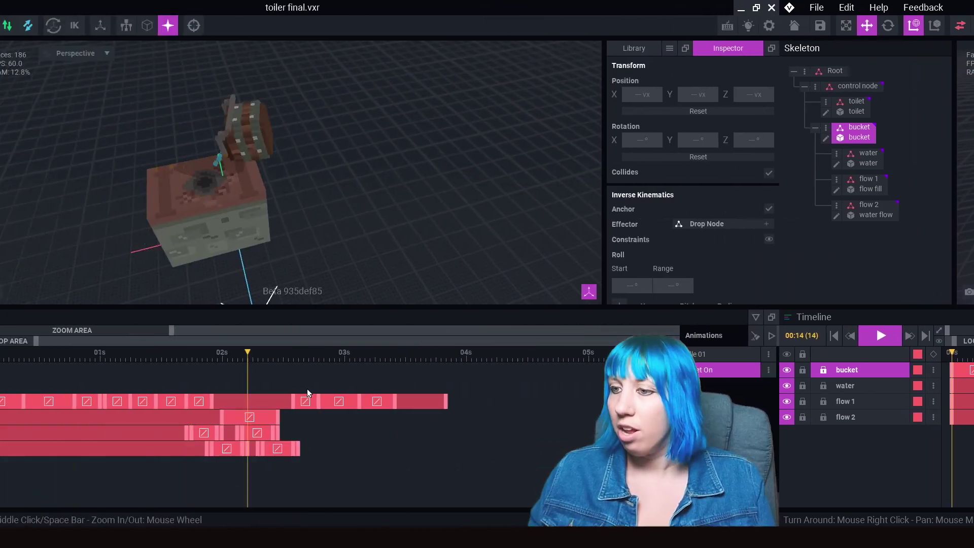
# - Copy the control node and toilet keyframes from frame 0 and paste them at frame 92, where the bucket track ends
pyautogui.moveTo(307, 389); pyautogui.dragTo(642, 411)
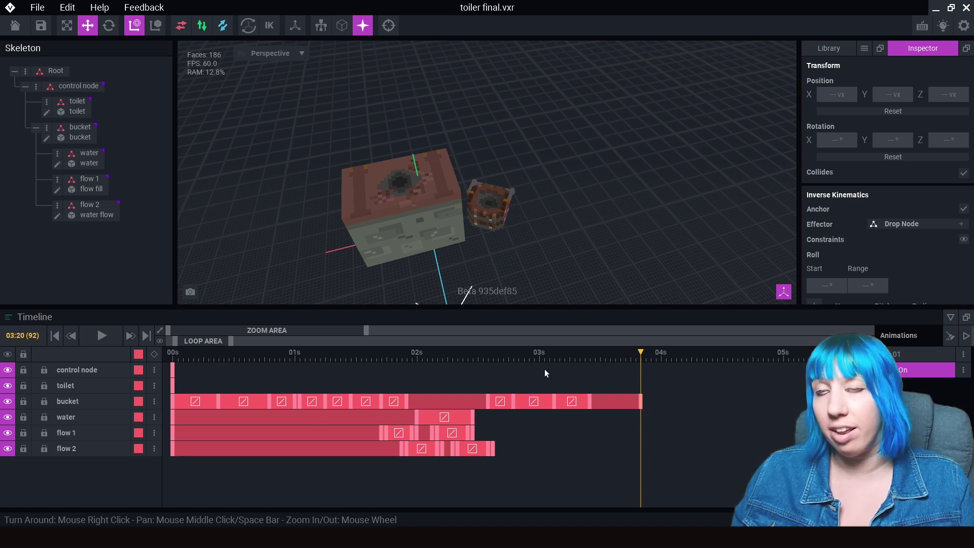
pyautogui.rightClick(175, 368)
pyautogui.click(232, 324)
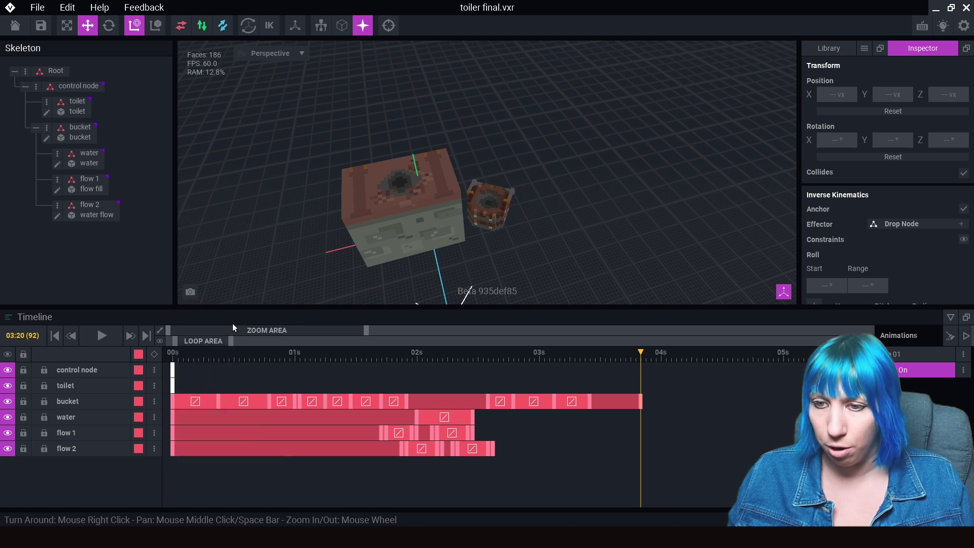
pyautogui.rightClick(641, 367)
pyautogui.click(653, 379)
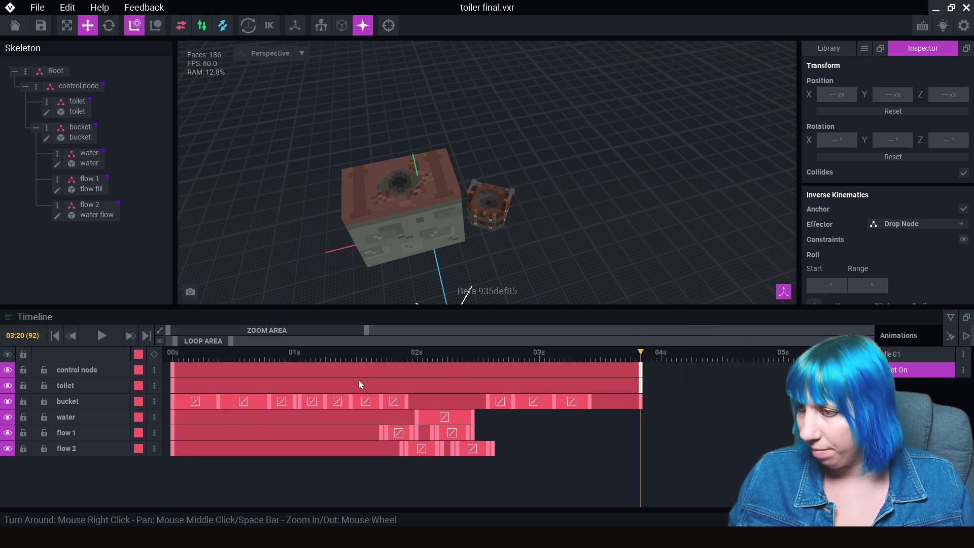
# - Copy the water's last keyframe and paste it at frame 92
pyautogui.rightClick(473, 416)
pyautogui.click(507, 315)
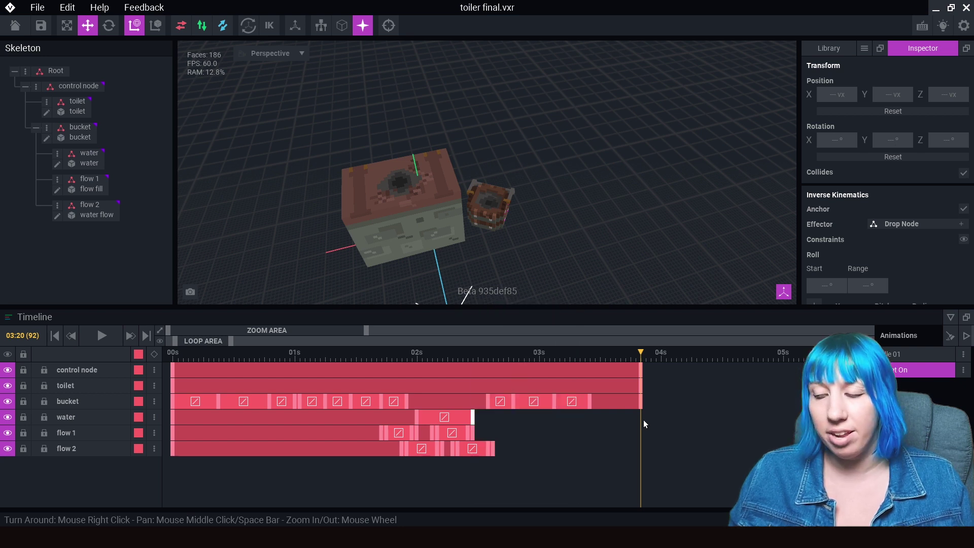
pyautogui.rightClick(640, 413)
pyautogui.click(659, 345)
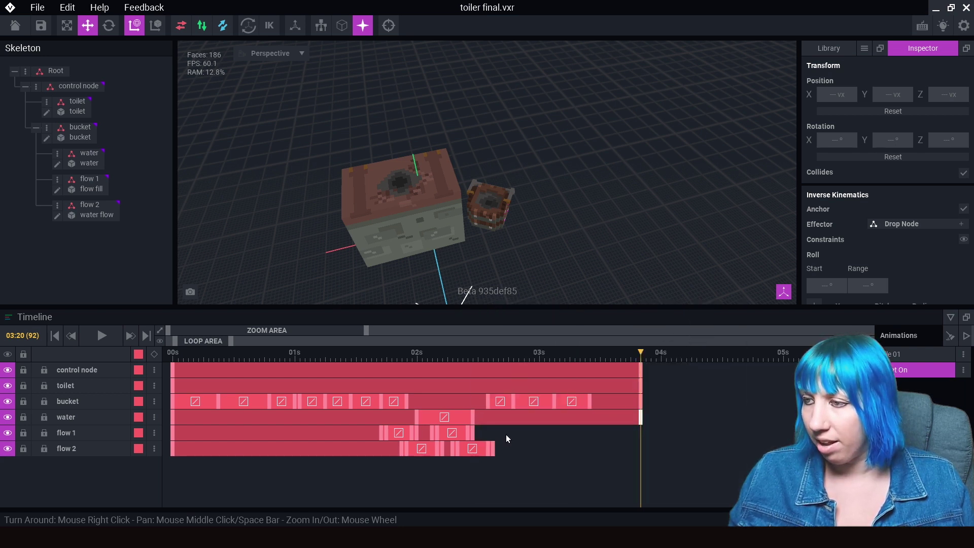
# - Check the pour around frame 55, and copy the last flow 1 and flow 2 keyframes to frame 92
pyautogui.click(473, 417)
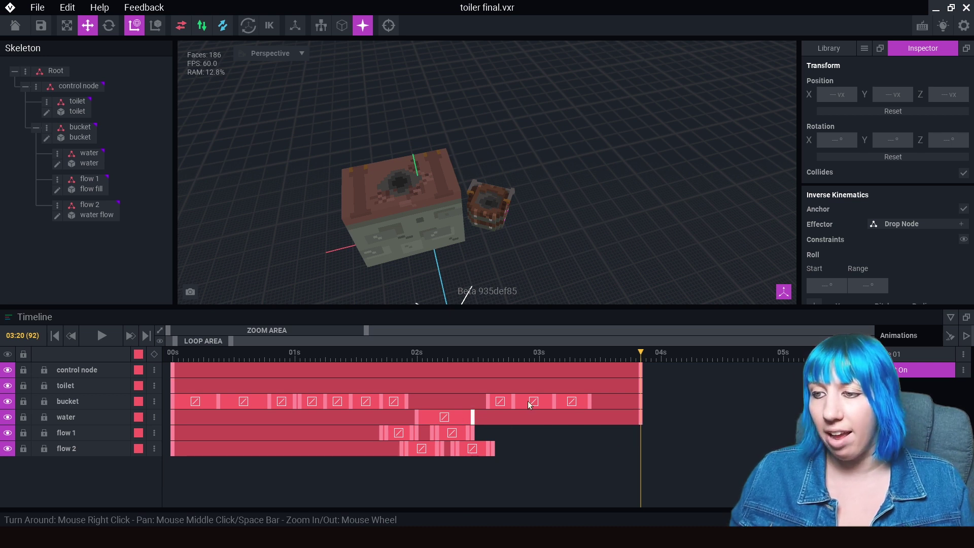
pyautogui.click(421, 354)
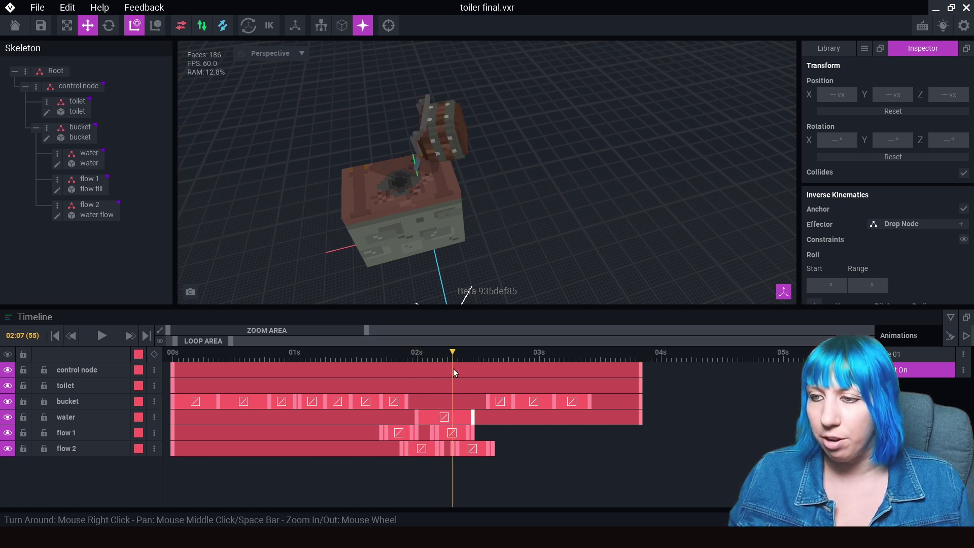
pyautogui.moveTo(452, 369); pyautogui.dragTo(633, 407)
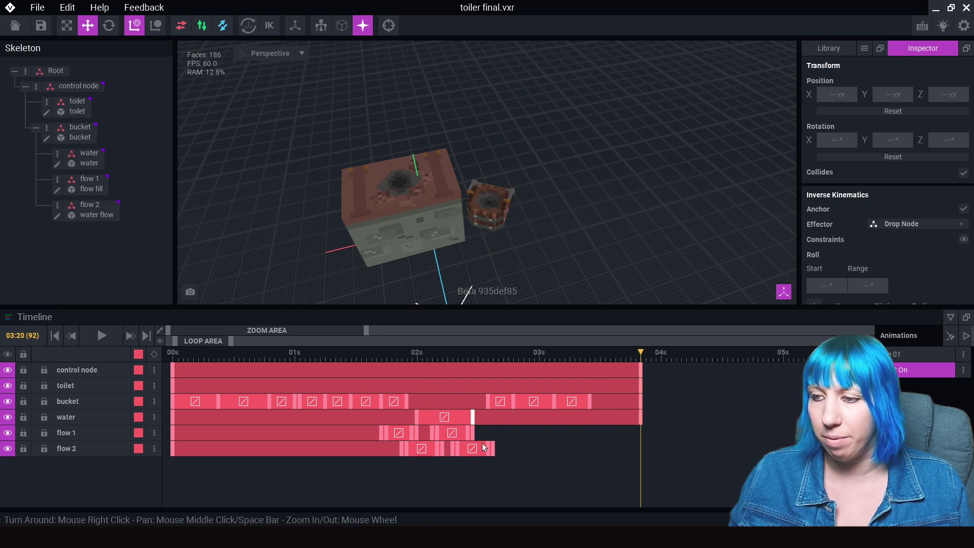
pyautogui.moveTo(452, 391); pyautogui.dragTo(483, 442)
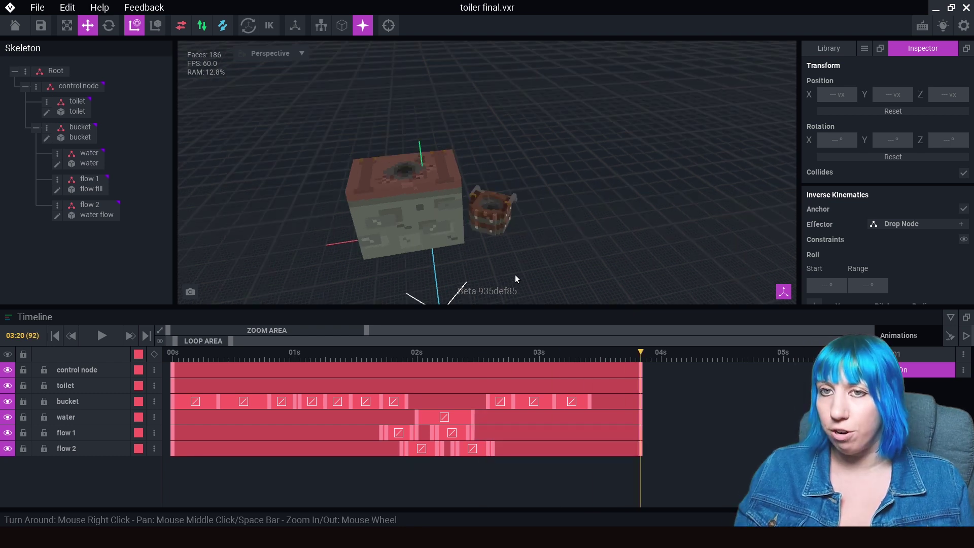
# - Return the Toilet On animation to frame 0 and view the toilet and full bucket up close
pyautogui.moveTo(516, 275); pyautogui.dragTo(482, 252, button='right')
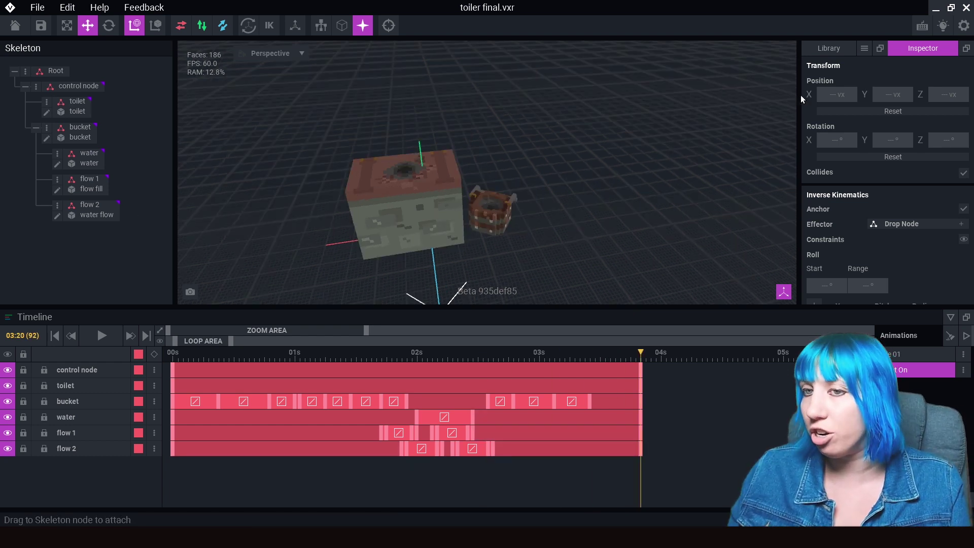
pyautogui.click(171, 353)
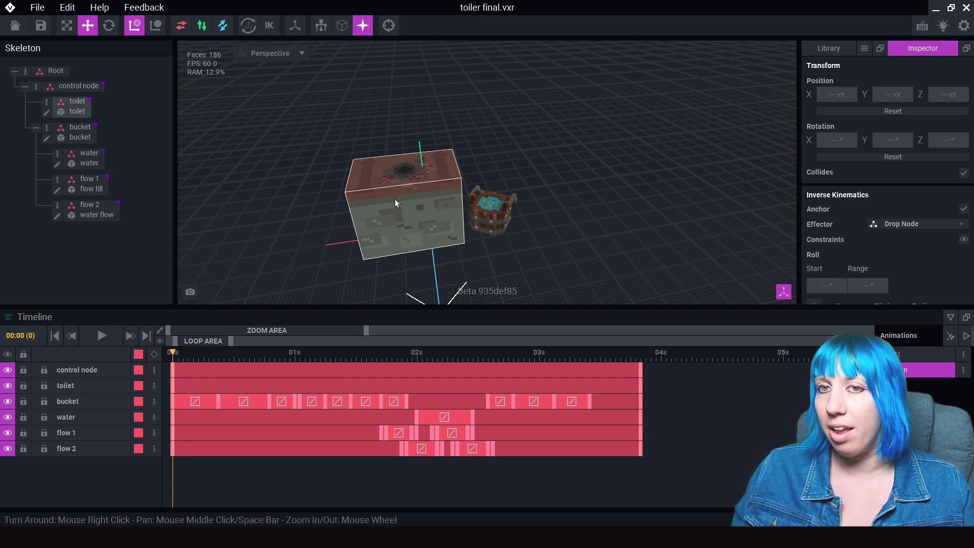
pyautogui.scroll(3, 467, 279)
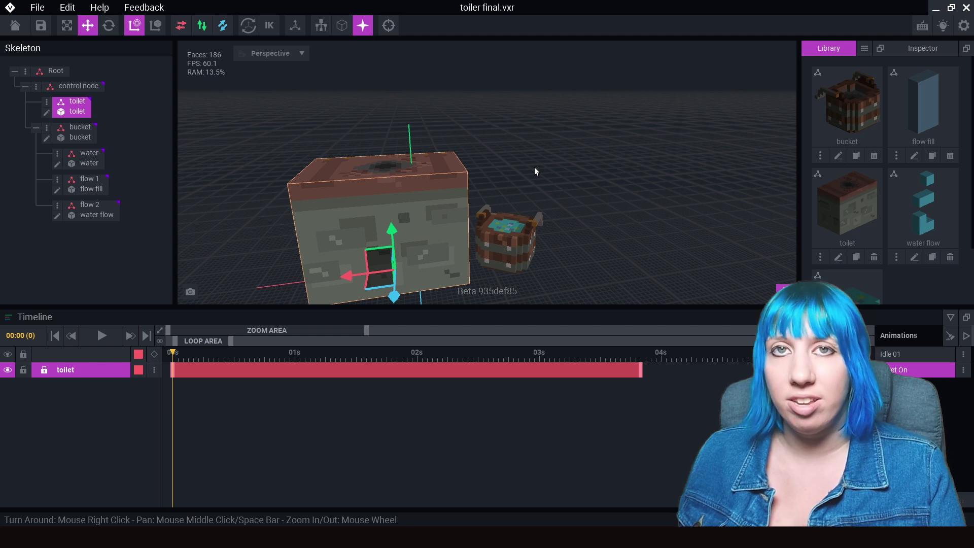
# - Review the bucket node's options in the skeleton, such as Duplicate Node, and clear the toilet selection
pyautogui.click(46, 128)
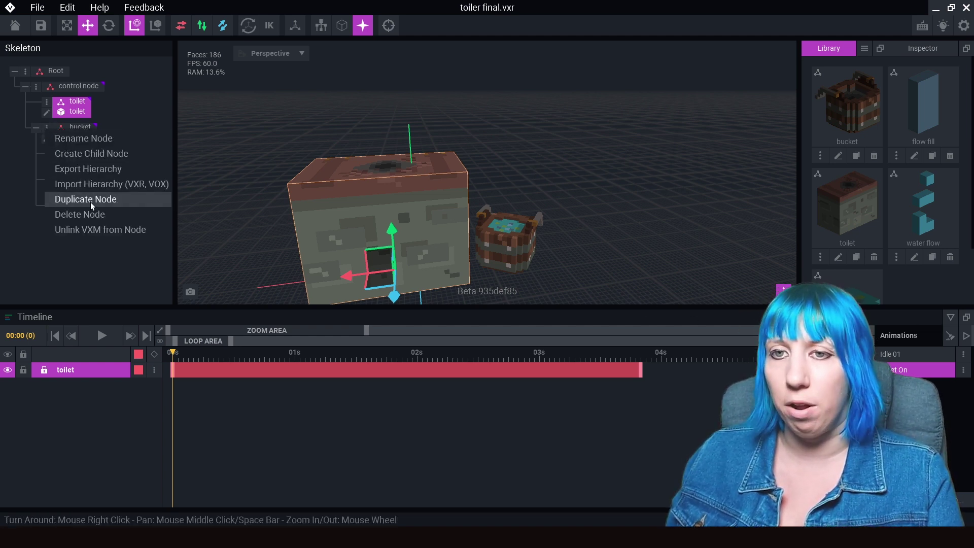
pyautogui.click(259, 128)
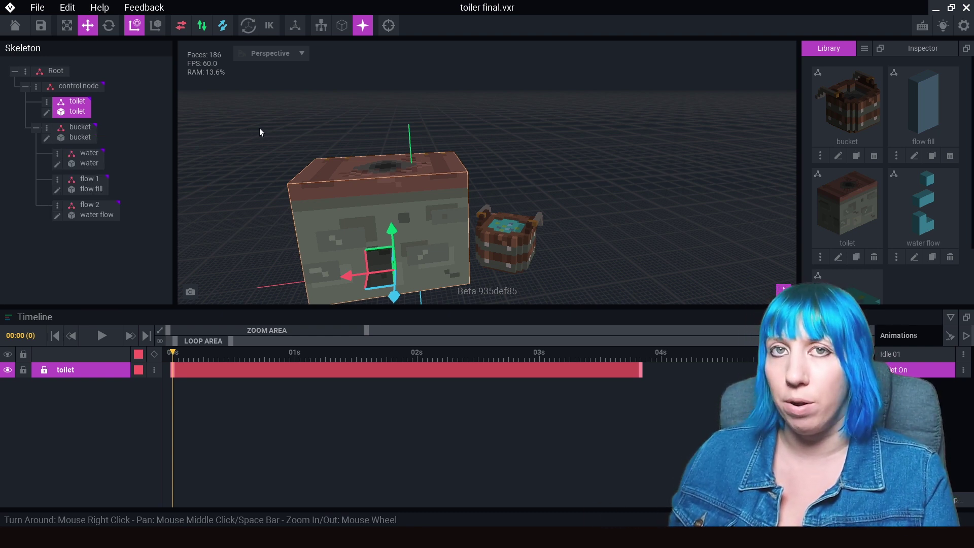
pyautogui.moveTo(370, 212); pyautogui.dragTo(356, 223, button='right')
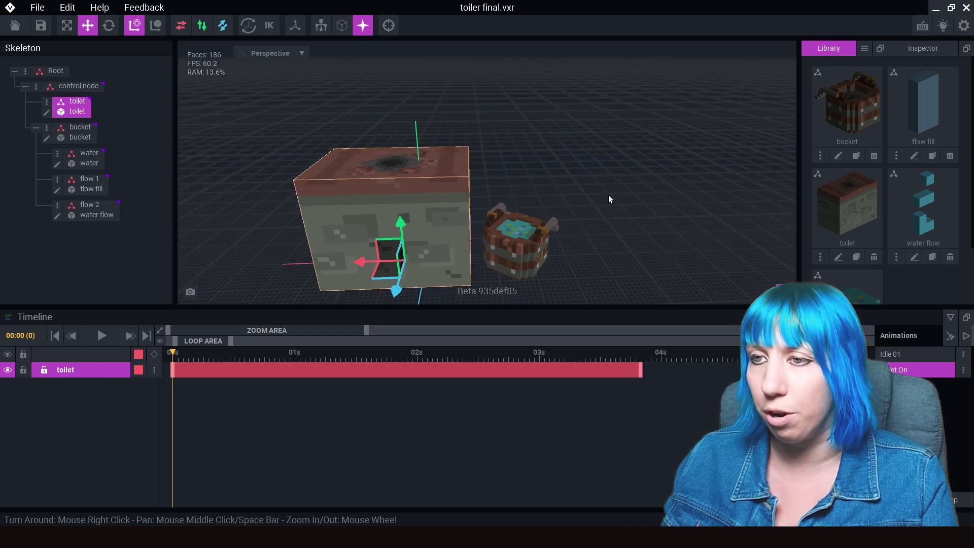
pyautogui.click(602, 187)
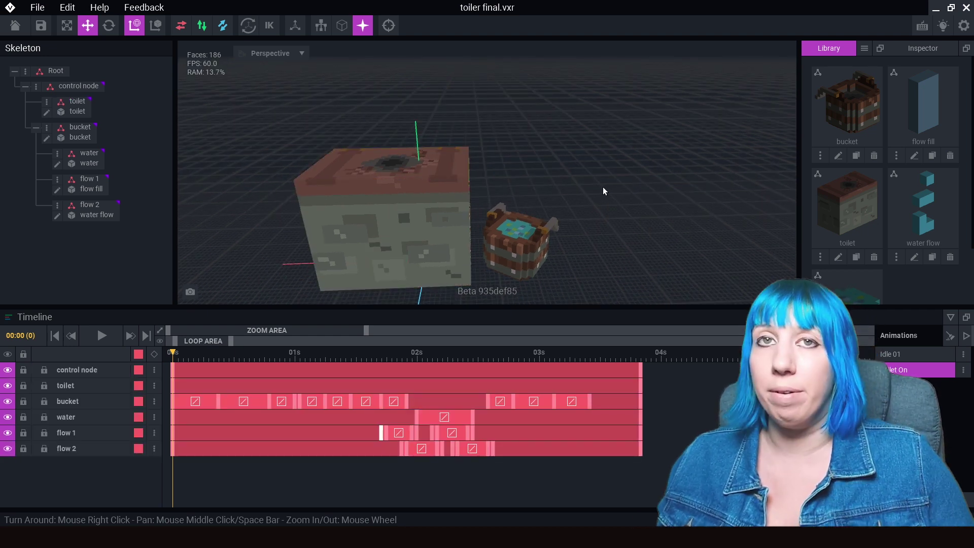